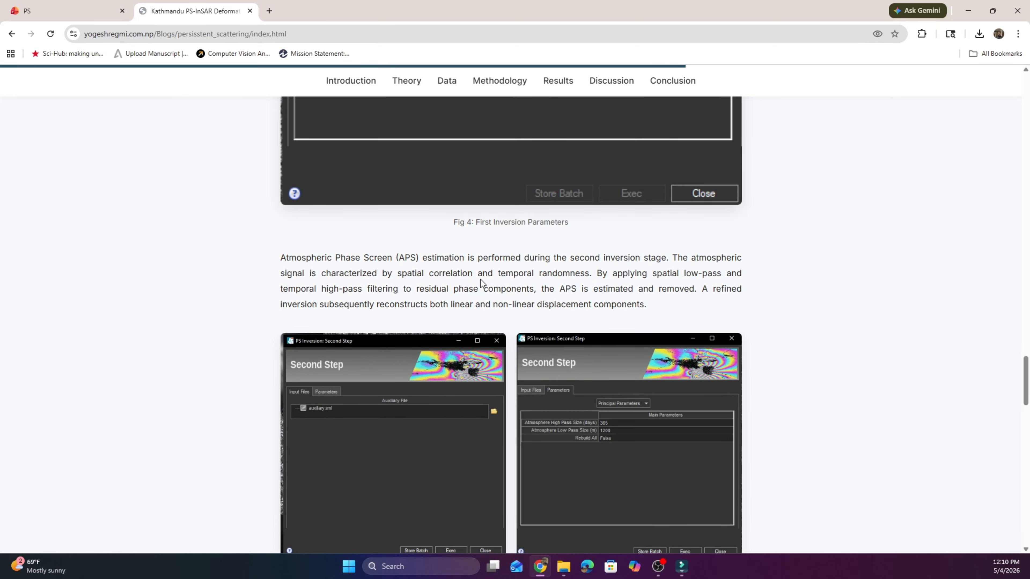
Review the second inversion and geocoding sections of the Kathmandu PS-InSAR article
{"action": "scroll", "coordinate": [480, 279], "scroll_direction": "down", "scroll_amount": 7}
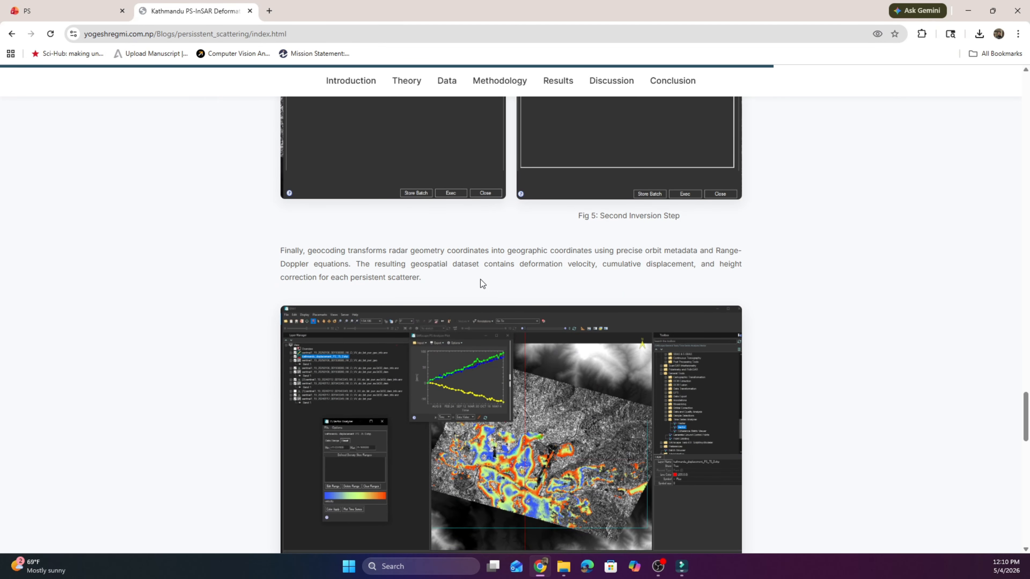
{"action": "scroll", "coordinate": [480, 280], "scroll_direction": "down", "scroll_amount": 2}
{"action": "scroll", "coordinate": [480, 280], "scroll_direction": "up", "scroll_amount": 2}
{"action": "scroll", "coordinate": [526, 409], "scroll_direction": "down", "scroll_amount": 2}
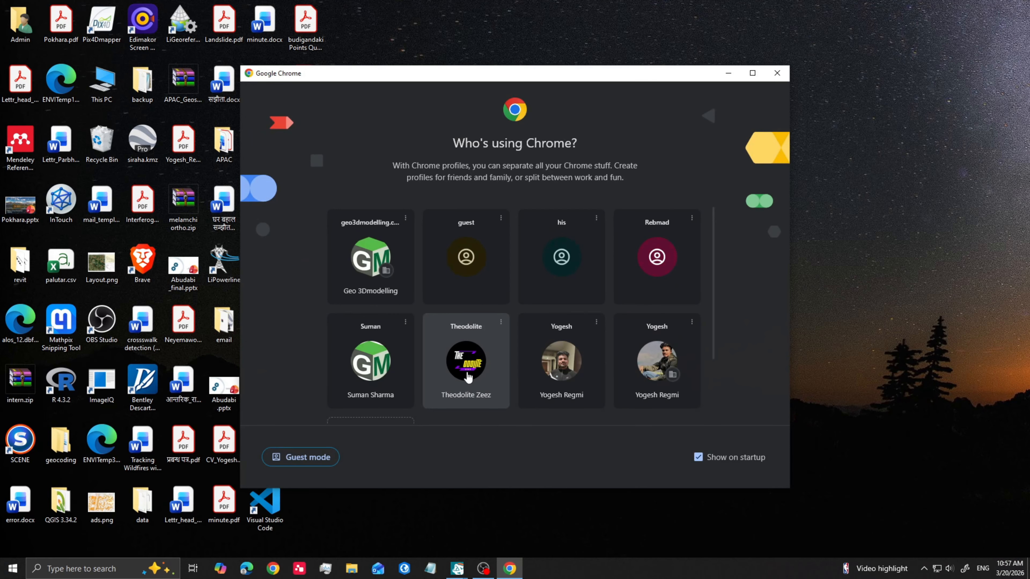
Start Chrome with the personal profile, maximize its window and open the ASF Data Search site
{"action": "left_click", "coordinate": [594, 378]}
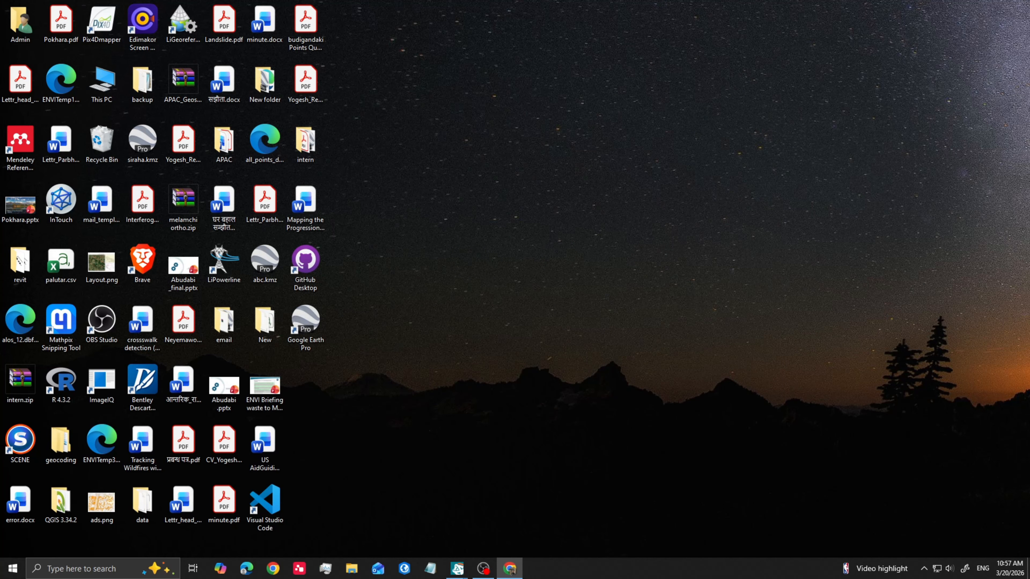
{"action": "left_click_drag", "start_coordinate": [1029, 39], "coordinate": [659, 32]}
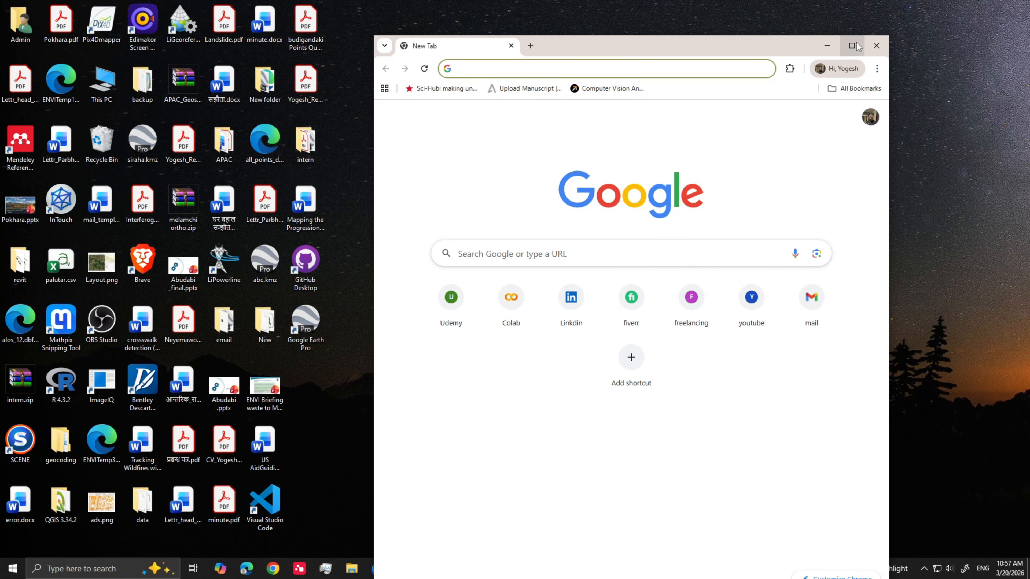
{"action": "left_click", "coordinate": [851, 46]}
{"action": "type", "text": "as"}
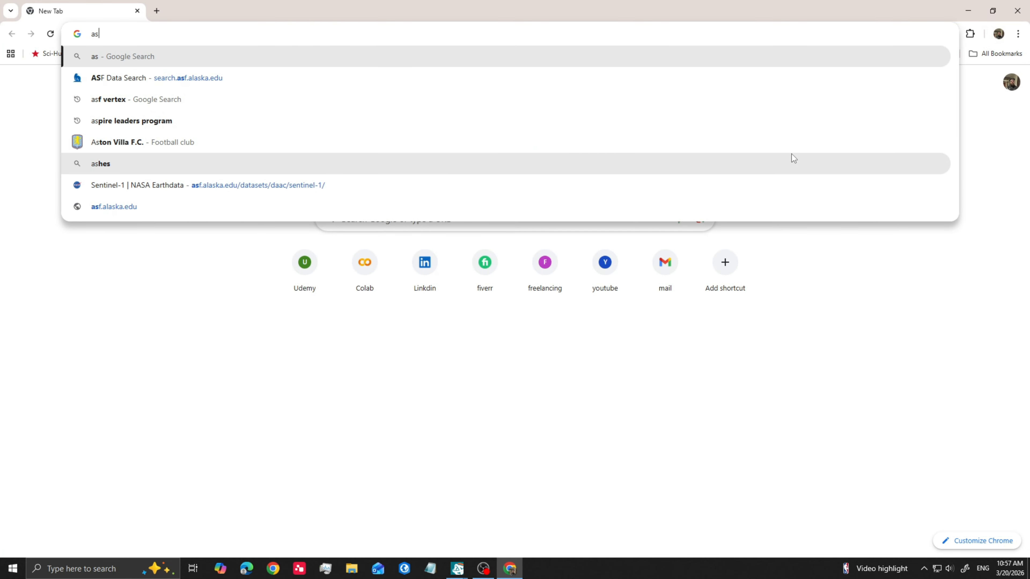
{"action": "left_click", "coordinate": [215, 81]}
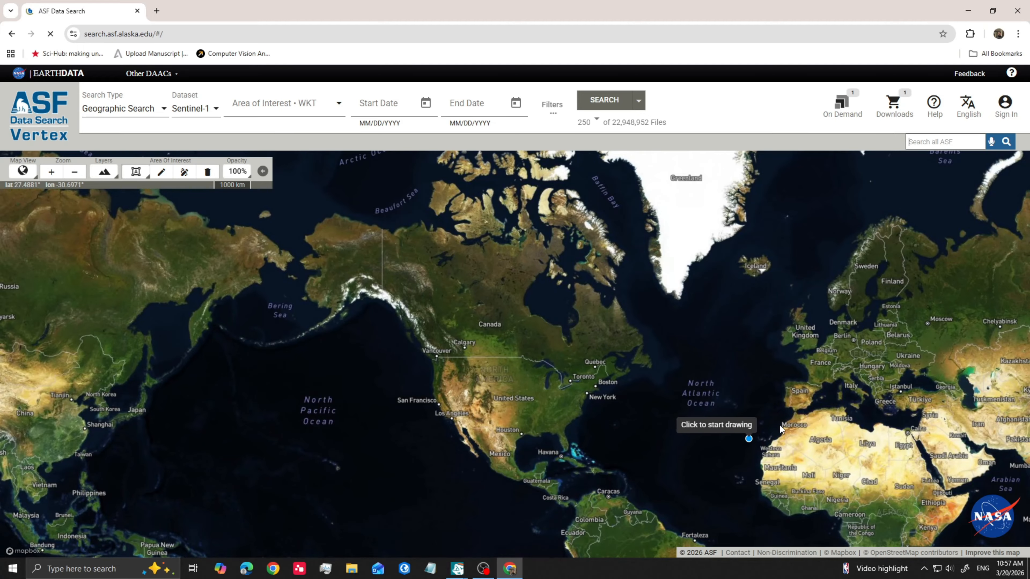
Draw a rectangular area of interest over central Kathmandu, from about 85.3105, 27.6909 to 85.3326, 27.705
{"action": "scroll", "coordinate": [831, 430], "scroll_direction": "up", "scroll_amount": 2}
{"action": "scroll", "coordinate": [831, 427], "scroll_direction": "down", "scroll_amount": 2}
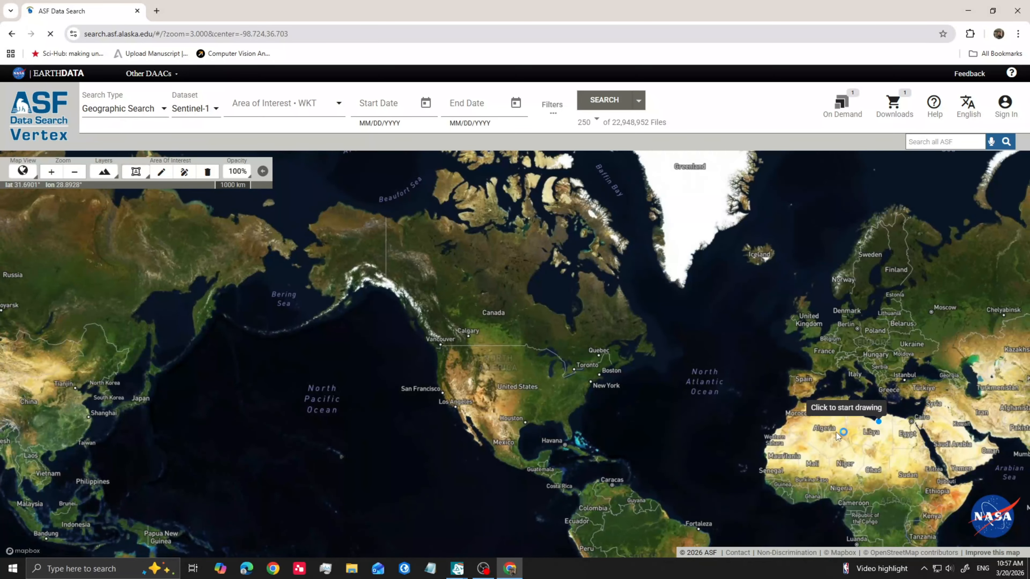
{"action": "mouse_move", "coordinate": [885, 426]}
{"action": "left_mouse_down"}
{"action": "mouse_move", "coordinate": [924, 409]}
{"action": "mouse_move", "coordinate": [707, 412]}
{"action": "left_mouse_up"}
{"action": "scroll", "coordinate": [632, 402], "scroll_direction": "up", "scroll_amount": 4}
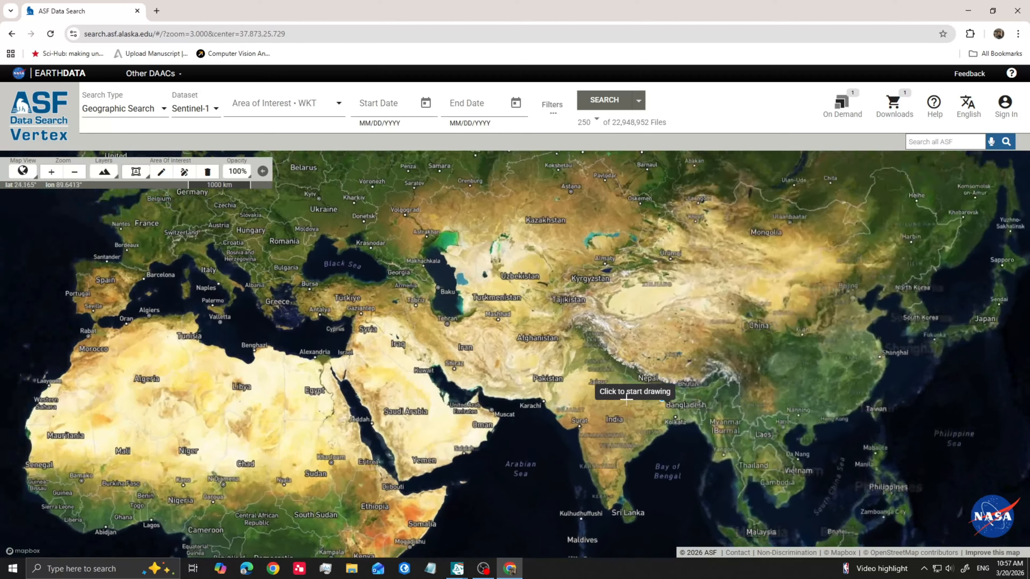
{"action": "scroll", "coordinate": [608, 356], "scroll_direction": "up", "scroll_amount": 9}
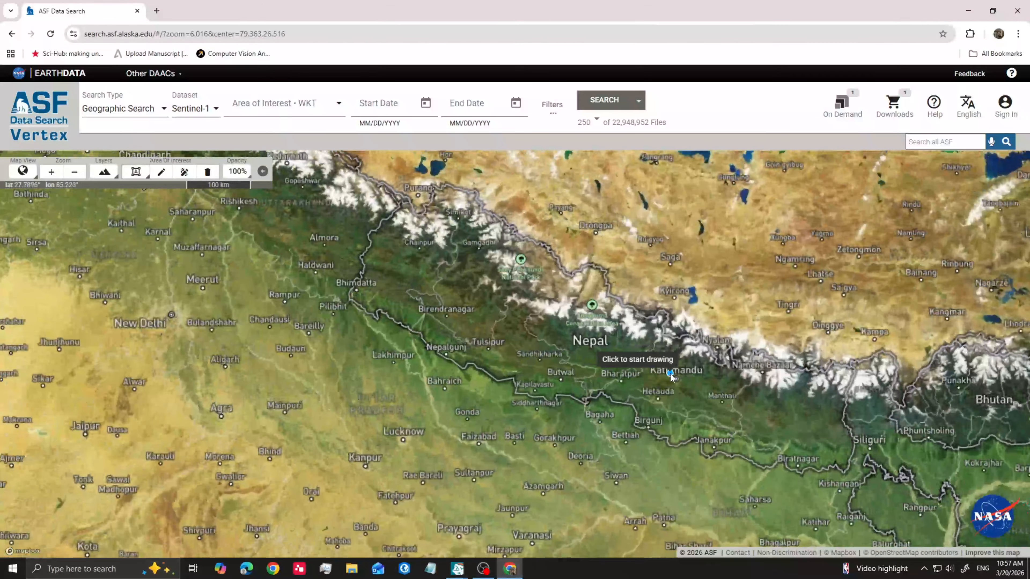
{"action": "scroll", "coordinate": [682, 388], "scroll_direction": "up", "scroll_amount": 14}
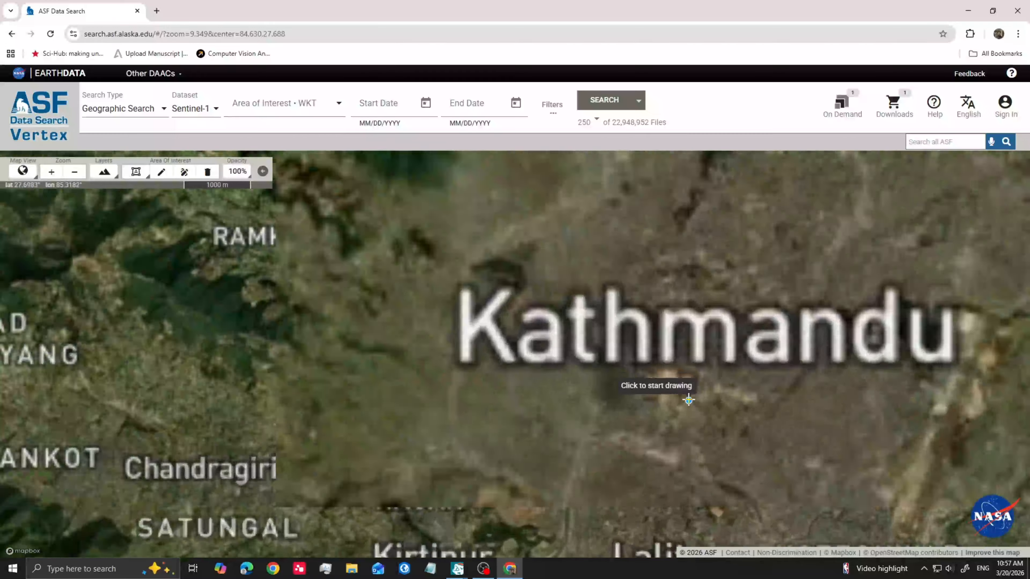
{"action": "scroll", "coordinate": [690, 401], "scroll_direction": "up", "scroll_amount": 2}
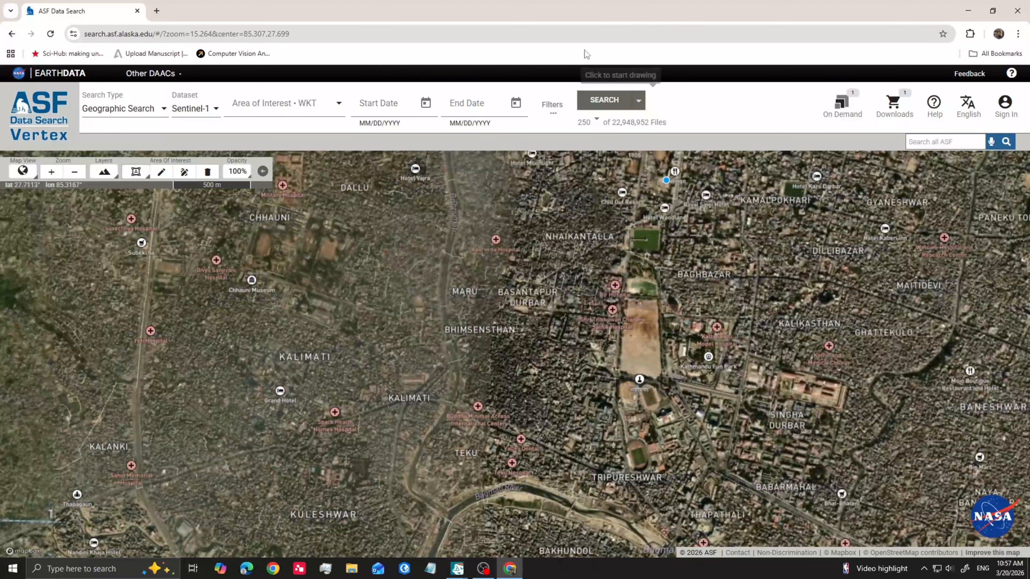
{"action": "left_click", "coordinate": [572, 287]}
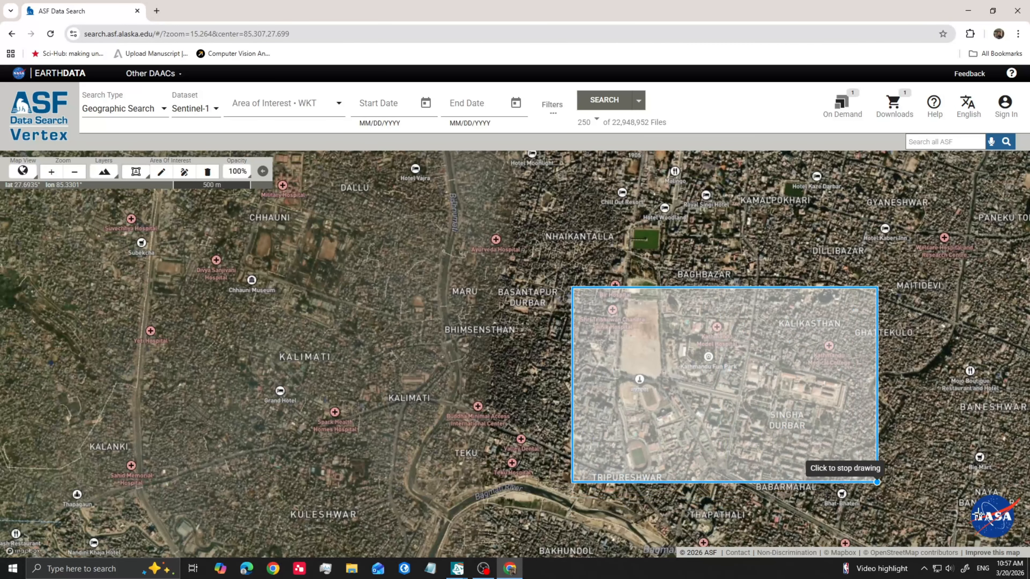
{"action": "left_click", "coordinate": [904, 525]}
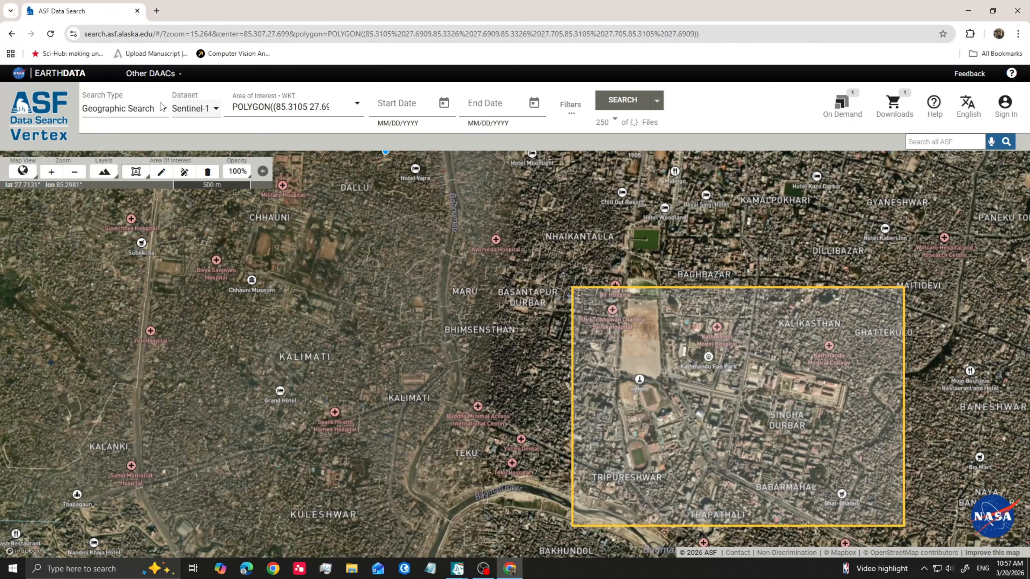
Set the Sentinel-1 search period from 1/1/2026 to 1/30/2026
{"action": "left_click", "coordinate": [445, 104]}
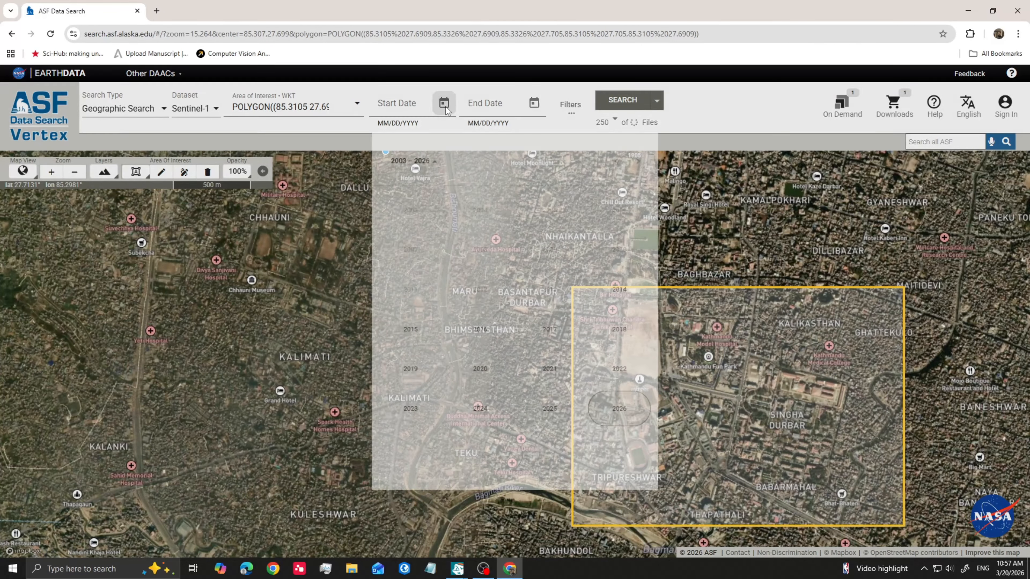
{"action": "left_click", "coordinate": [627, 427]}
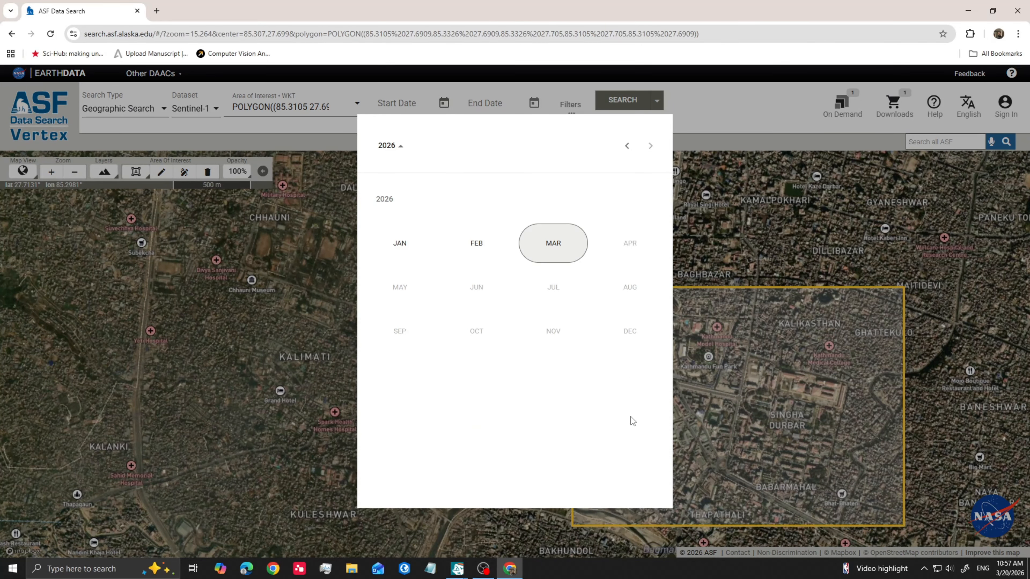
{"action": "left_click", "coordinate": [404, 244]}
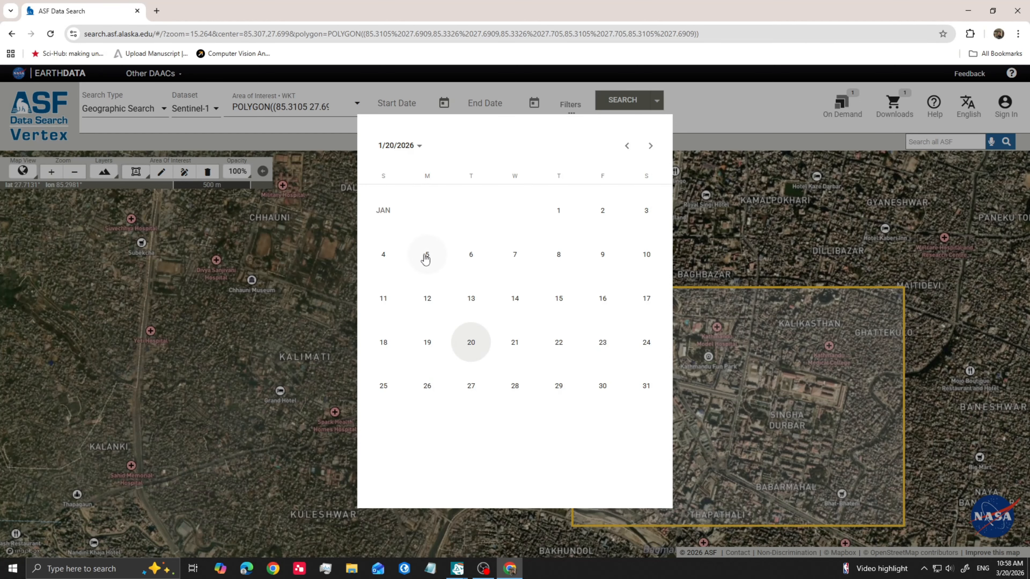
{"action": "left_click", "coordinate": [559, 212]}
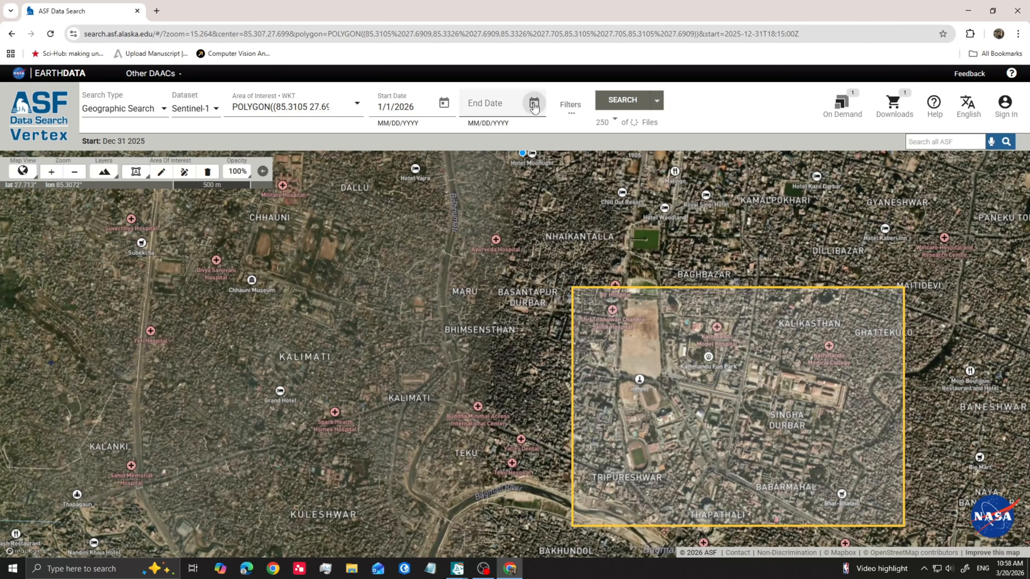
{"action": "left_click", "coordinate": [444, 103]}
{"action": "left_click", "coordinate": [611, 425]}
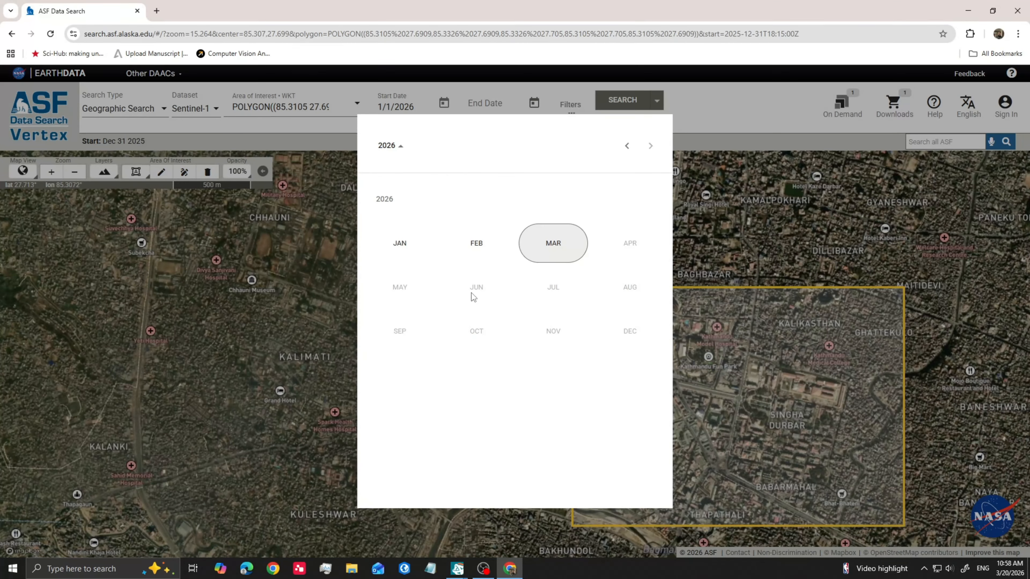
{"action": "left_click", "coordinate": [399, 244]}
{"action": "left_click", "coordinate": [599, 384]}
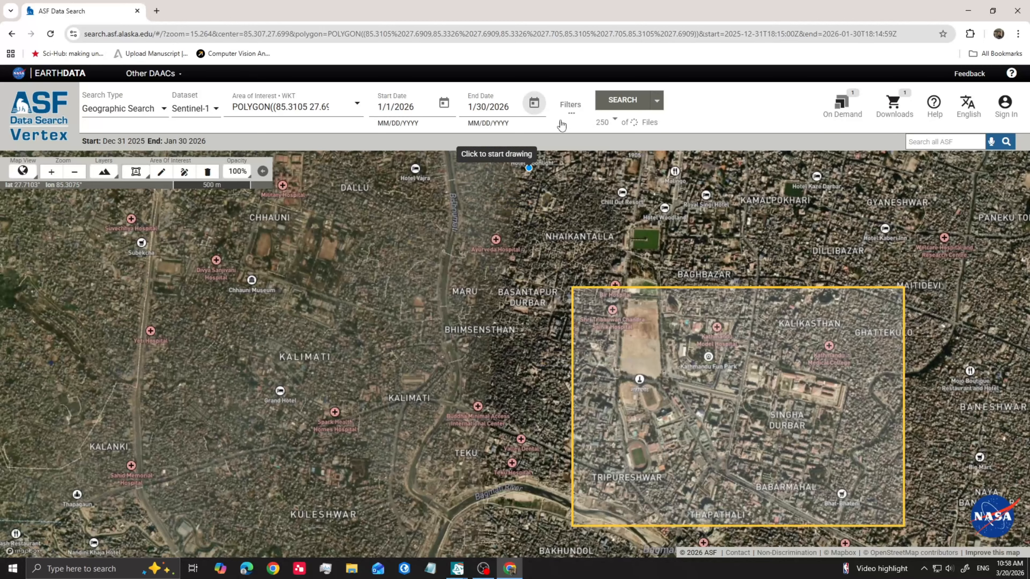
Filter the search to the L1 Single Look Complex (SLC) file type and the IW beam mode
{"action": "left_click", "coordinate": [571, 106]}
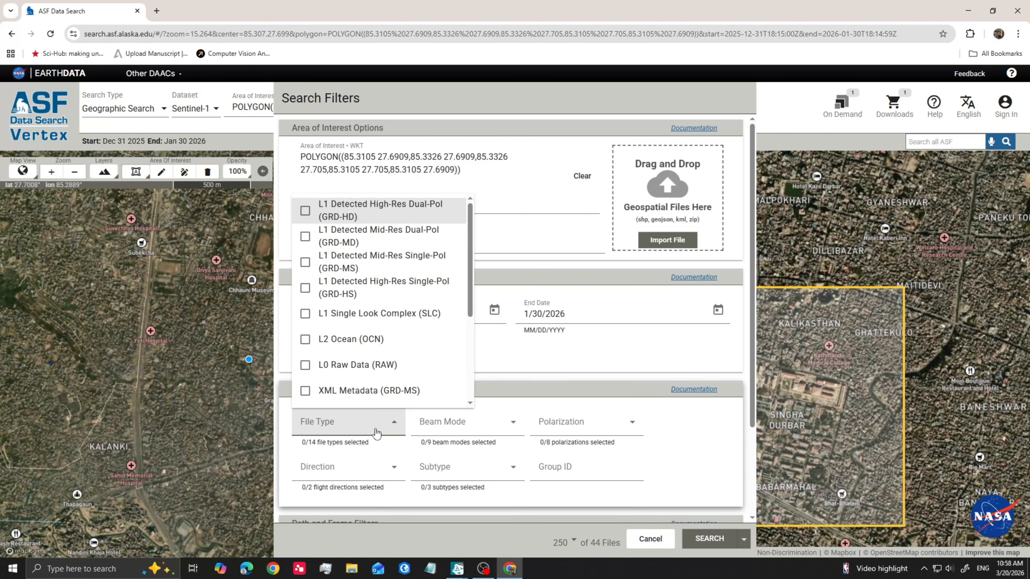
{"action": "left_click", "coordinate": [321, 422]}
{"action": "left_click", "coordinate": [305, 314]}
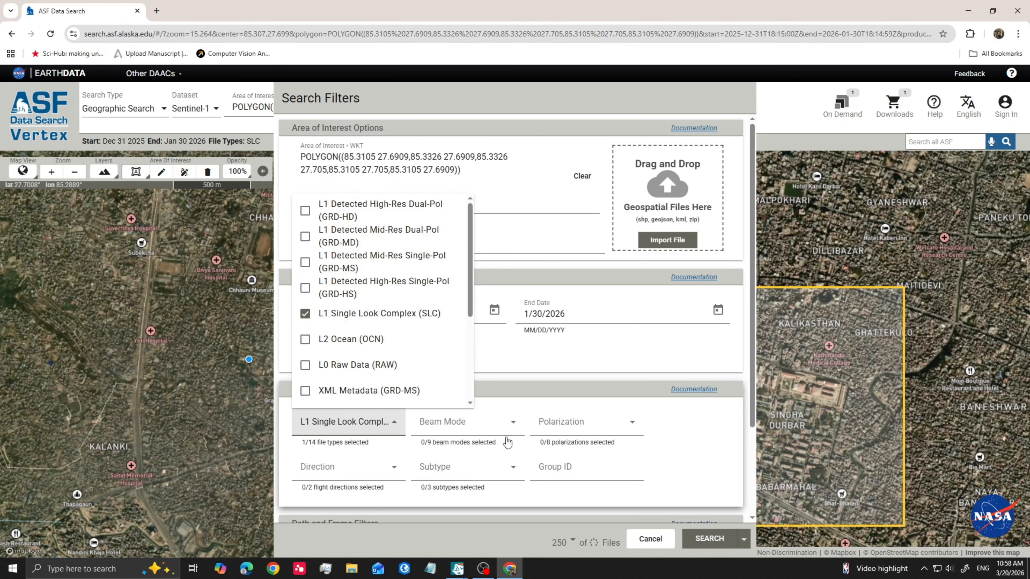
{"action": "left_click", "coordinate": [514, 432]}
{"action": "left_click", "coordinate": [514, 431]}
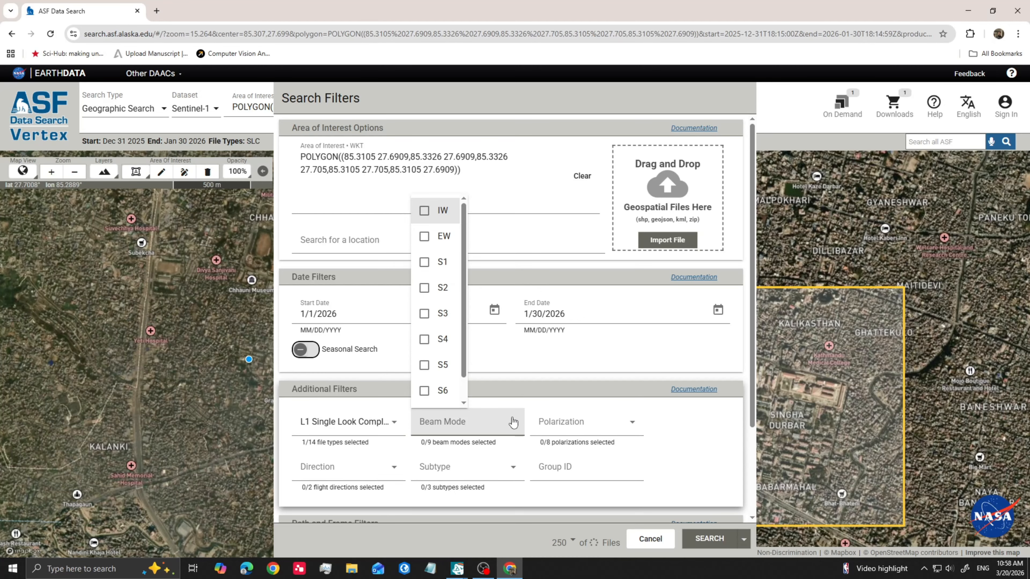
{"action": "left_click", "coordinate": [424, 211]}
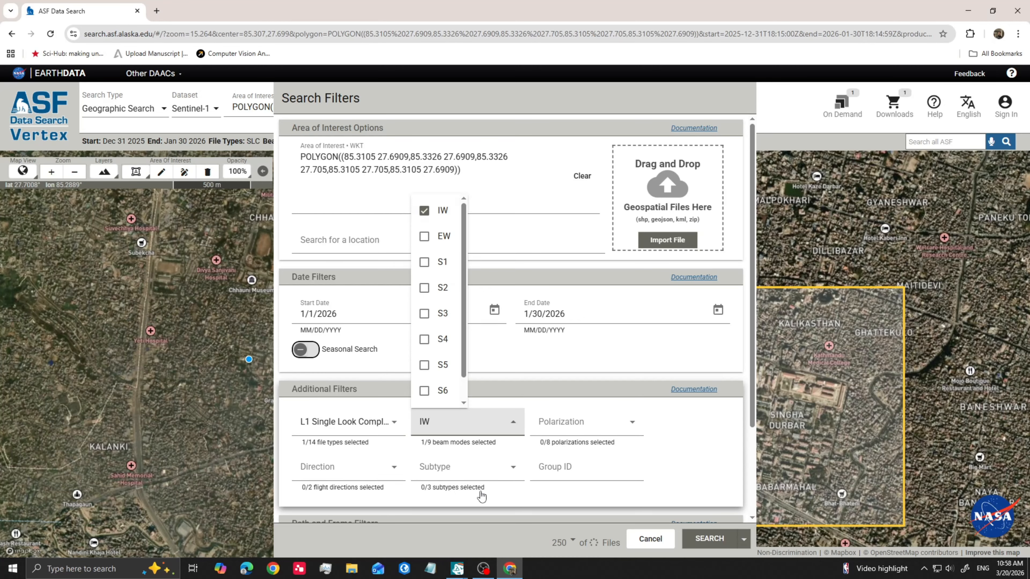
Restrict the flight direction to Descending and run the scene search
{"action": "left_click", "coordinate": [466, 468]}
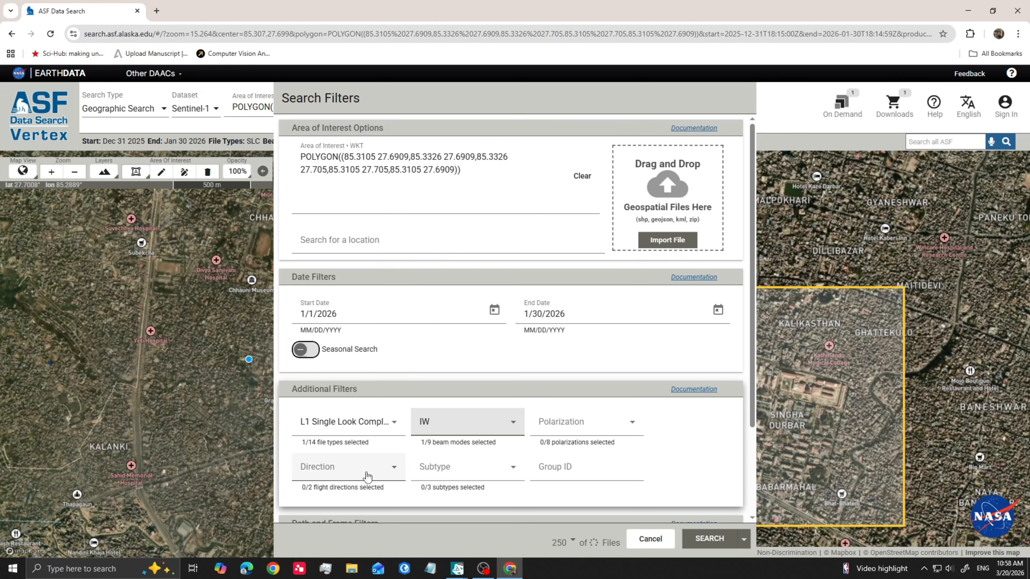
{"action": "left_click", "coordinate": [390, 467]}
{"action": "left_click", "coordinate": [304, 524]}
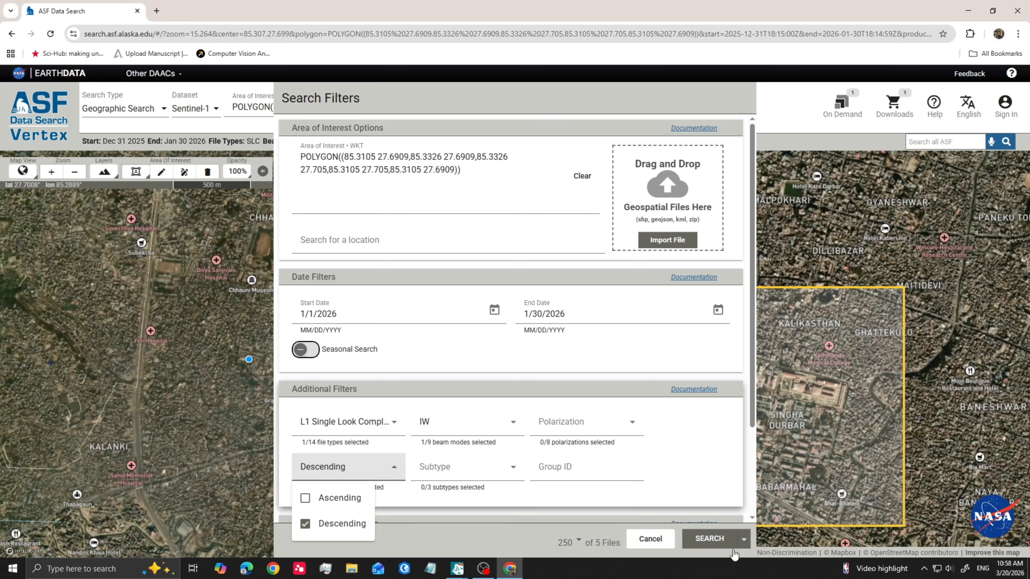
{"action": "left_click", "coordinate": [716, 541]}
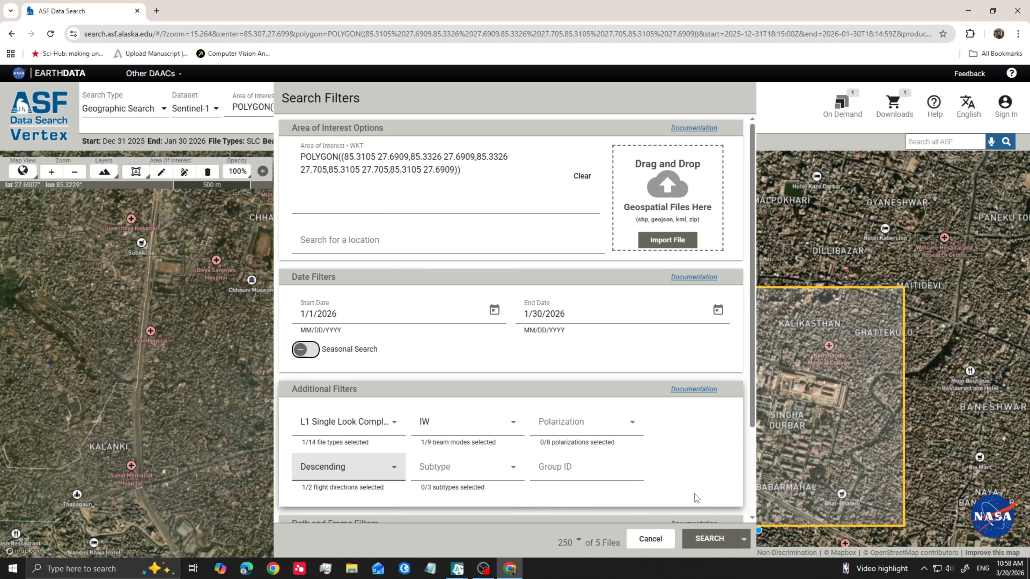
{"action": "left_click", "coordinate": [703, 539]}
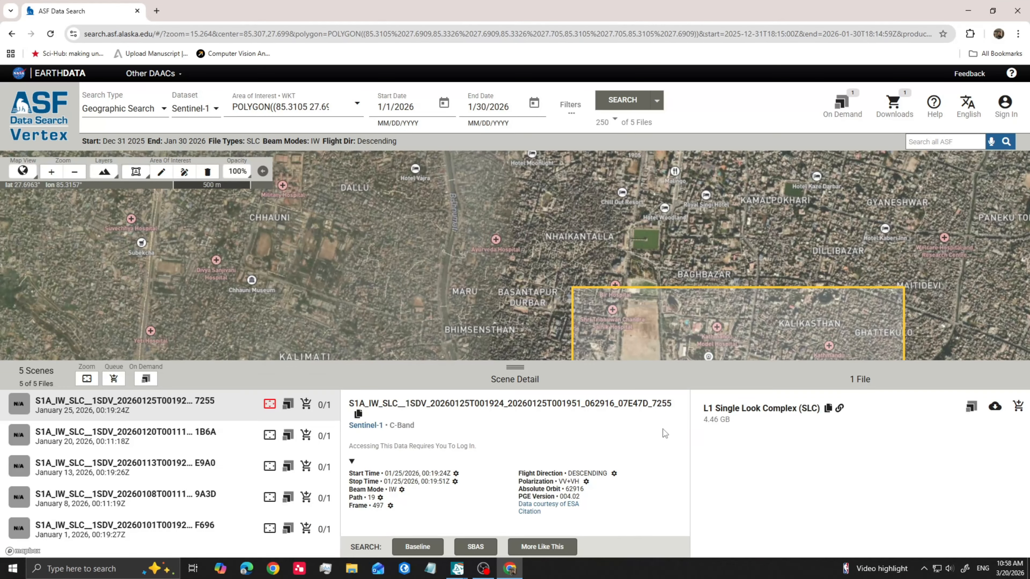
Examine how the returned scene footprints cover the Kathmandu area of interest on the map
{"action": "left_click_drag", "start_coordinate": [534, 251], "coordinate": [493, 221]}
{"action": "scroll", "coordinate": [450, 223], "scroll_direction": "down", "scroll_amount": 5}
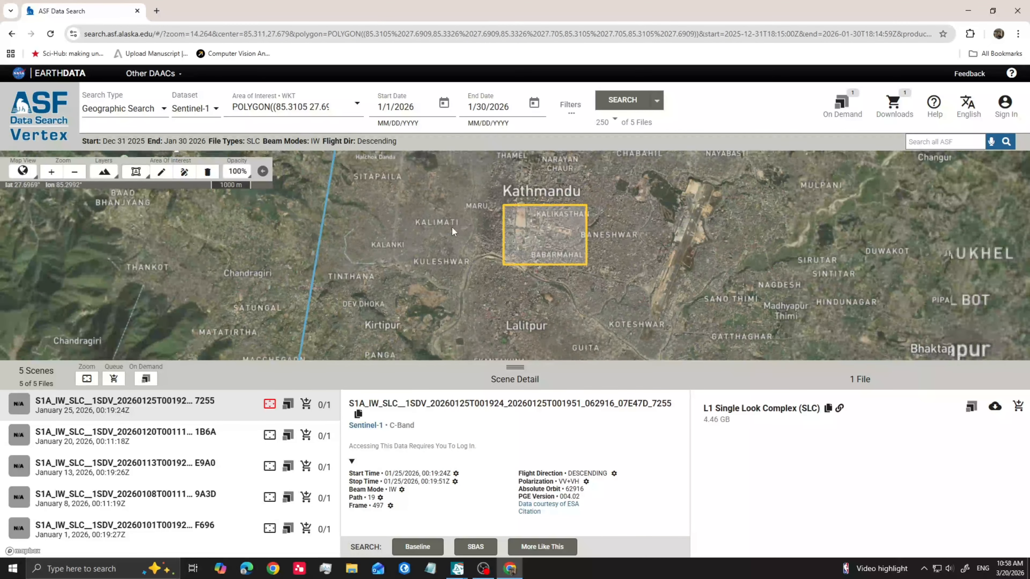
{"action": "scroll", "coordinate": [450, 223], "scroll_direction": "down", "scroll_amount": 5}
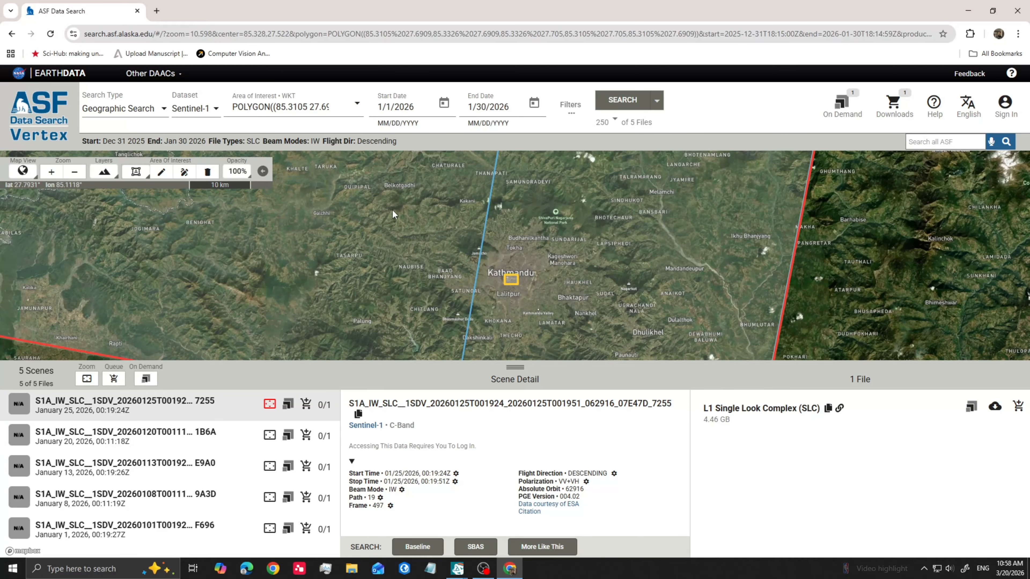
{"action": "scroll", "coordinate": [352, 197], "scroll_direction": "down", "scroll_amount": 4}
{"action": "left_click_drag", "start_coordinate": [352, 197], "coordinate": [428, 251]}
{"action": "scroll", "coordinate": [427, 251], "scroll_direction": "down", "scroll_amount": 2}
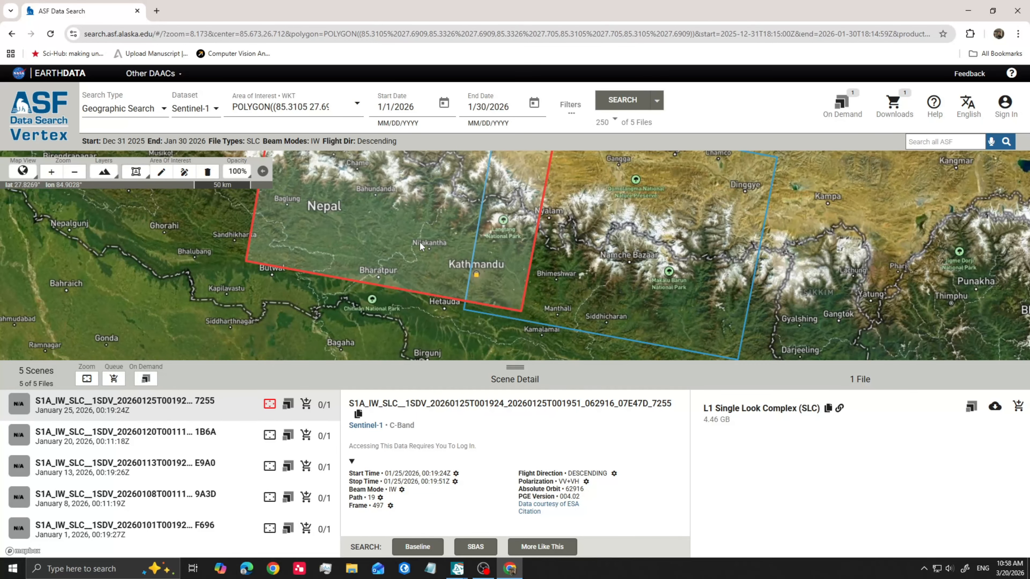
{"action": "left_click_drag", "start_coordinate": [353, 269], "coordinate": [427, 315]}
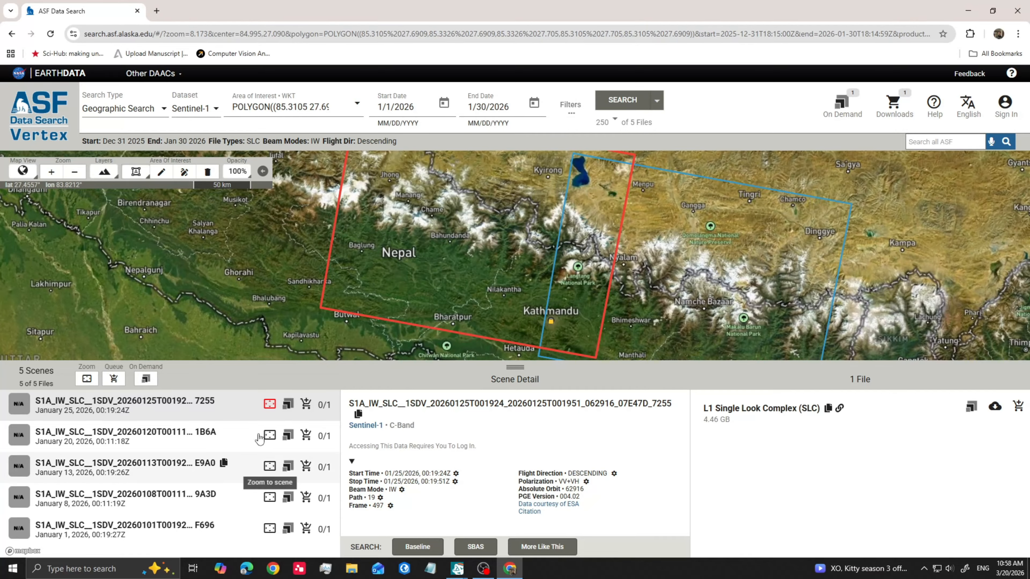
Request the L1 SLC download of the January 25, 2026 scene, logging in to Earthdata with the saved credentials
{"action": "left_click", "coordinate": [168, 406]}
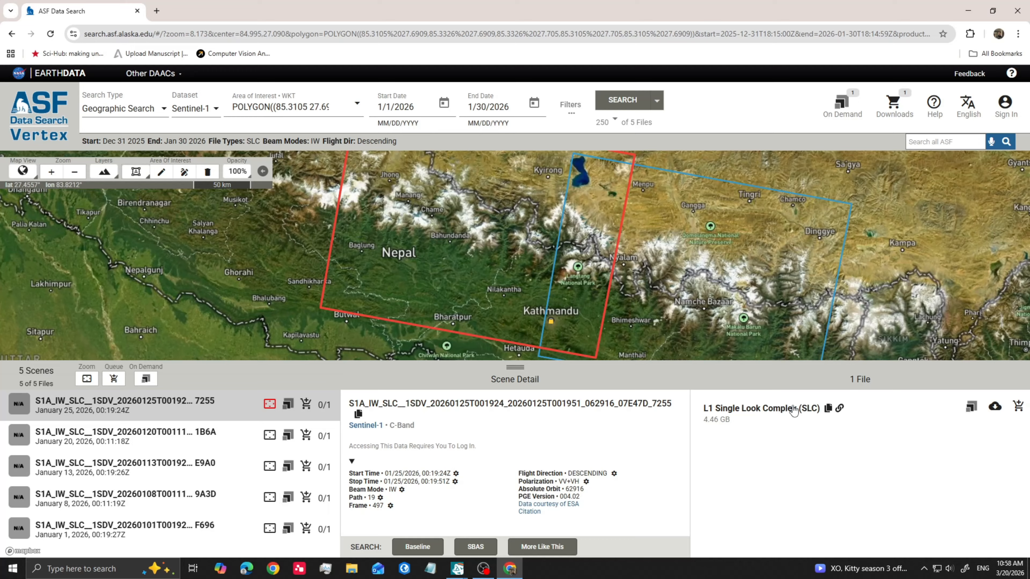
{"action": "left_click", "coordinate": [995, 406]}
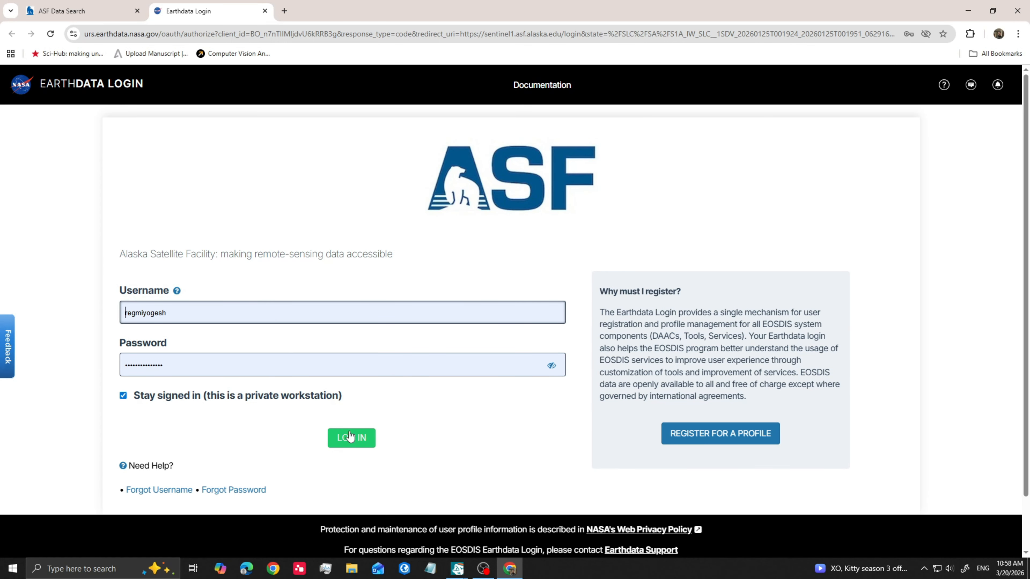
{"action": "left_click", "coordinate": [340, 441]}
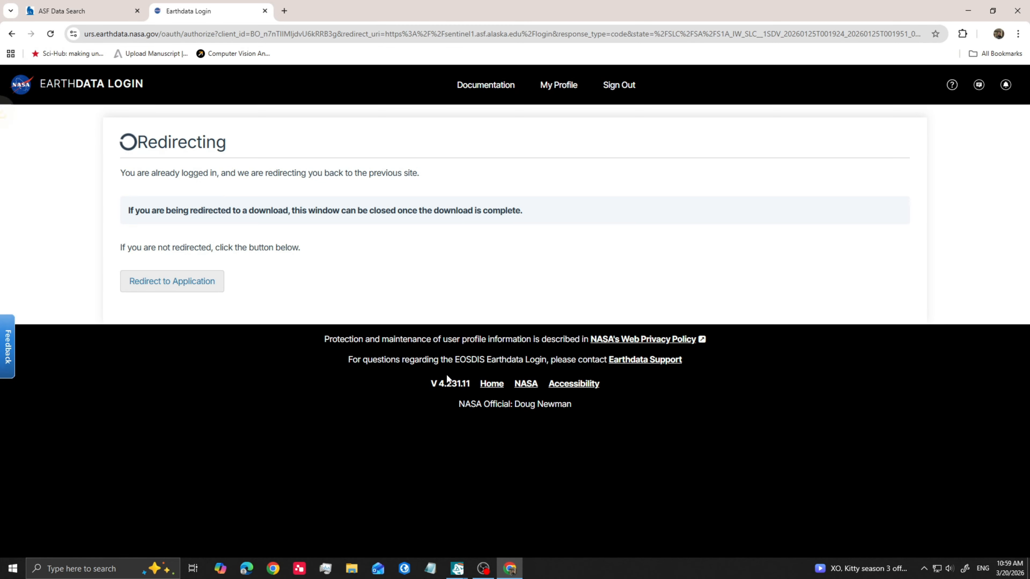
{"action": "left_click", "coordinate": [979, 33]}
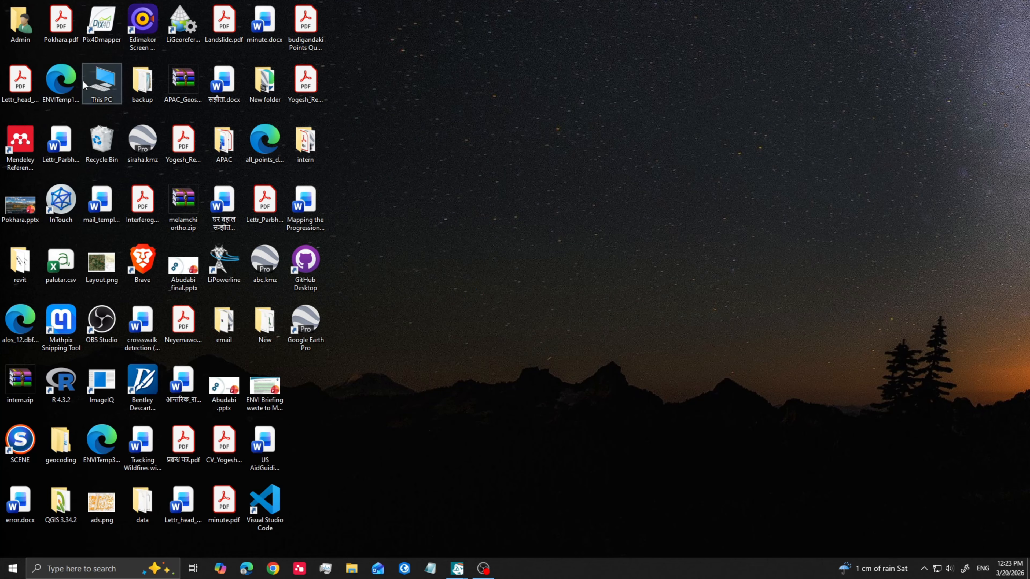
Open the Downloads folder in File Explorer and check for the downloaded Sentinel-1 SLC zip
{"action": "double_click", "coordinate": [90, 81]}
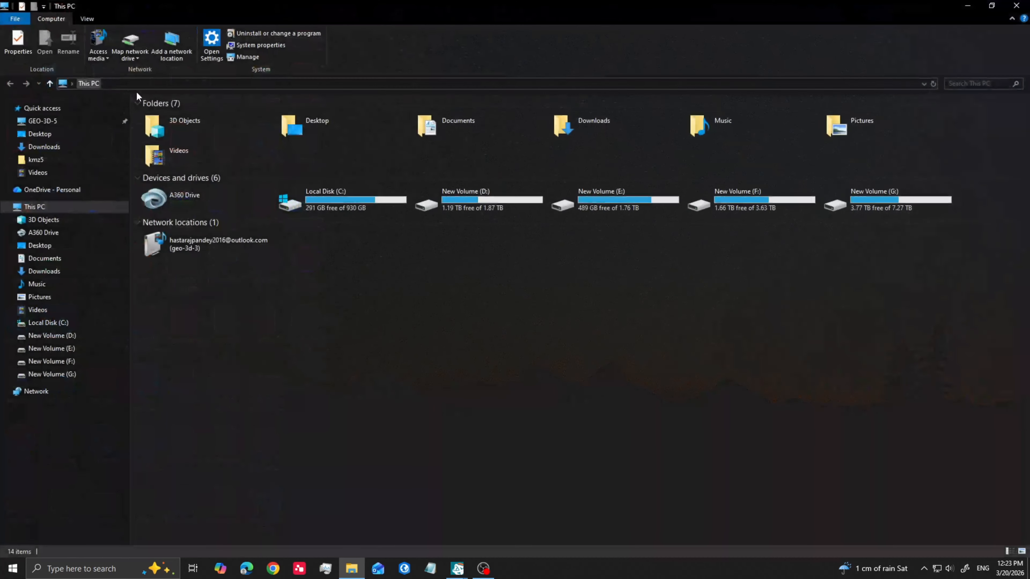
{"action": "left_click", "coordinate": [44, 147]}
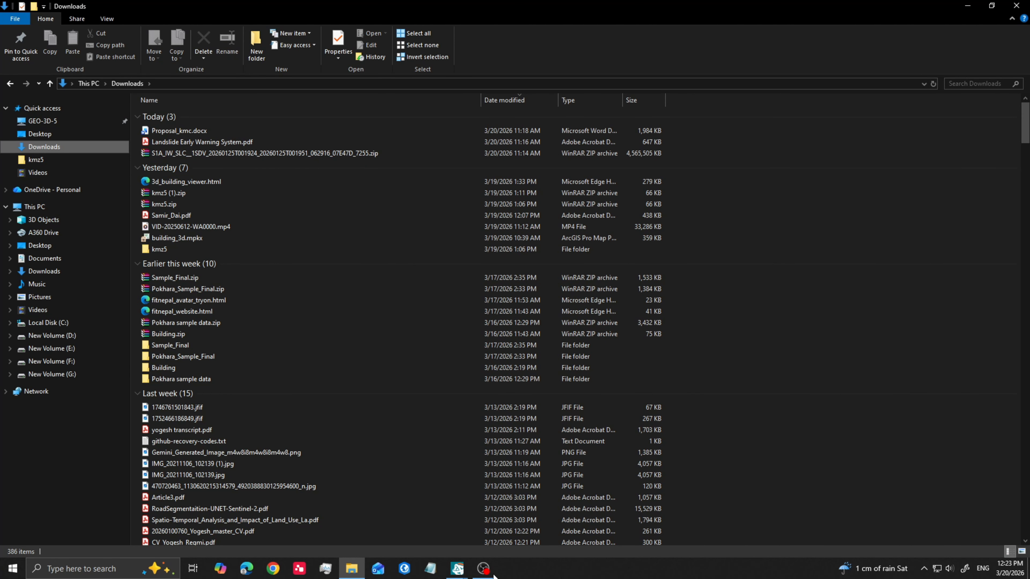
Switch to ENVI and tidy the toolbox so that SARscape is expanded with its subgroups collapsed
{"action": "left_click", "coordinate": [487, 521]}
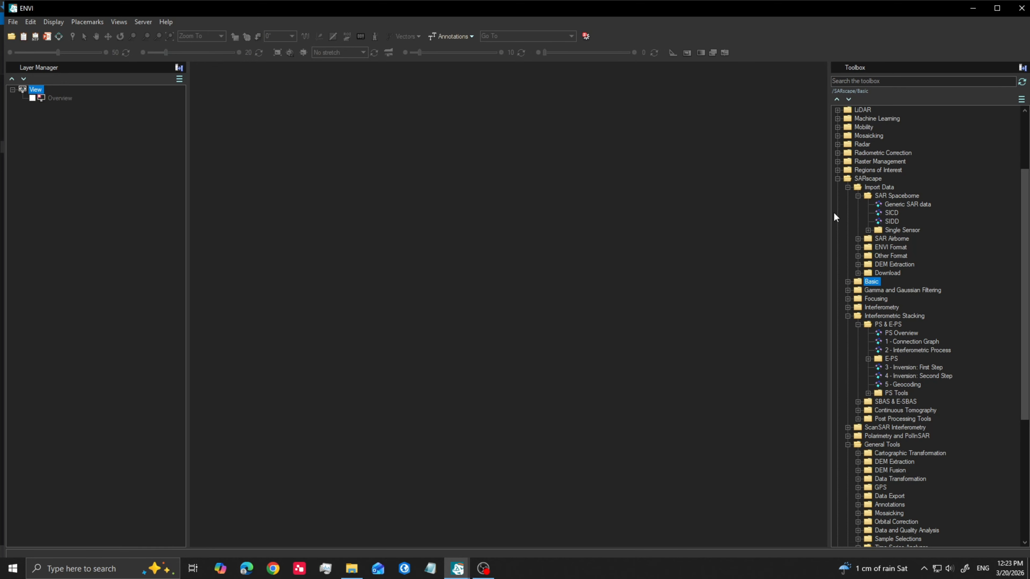
{"action": "left_click", "coordinate": [847, 187]}
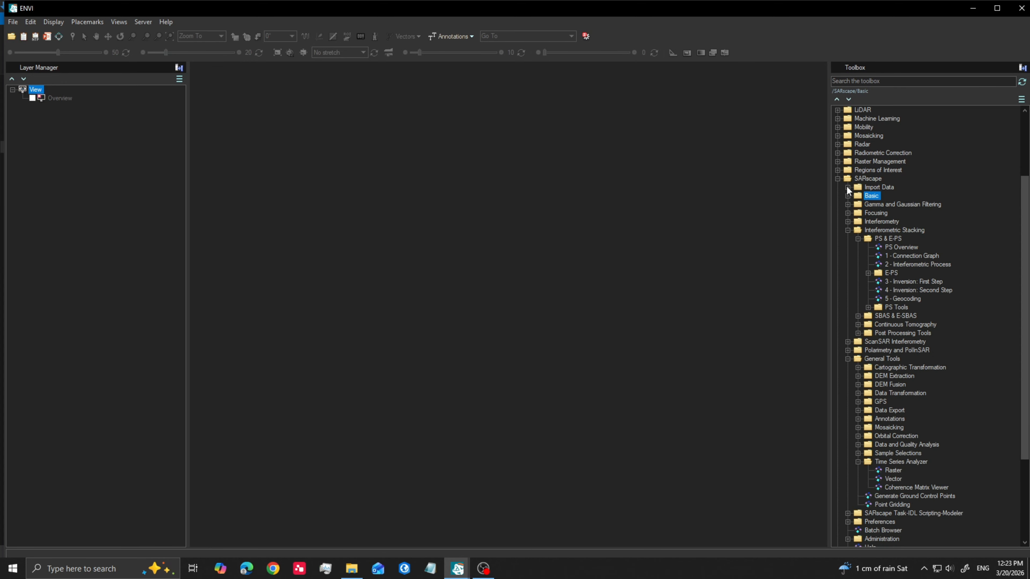
{"action": "left_click", "coordinate": [848, 230]}
{"action": "left_click", "coordinate": [848, 255]}
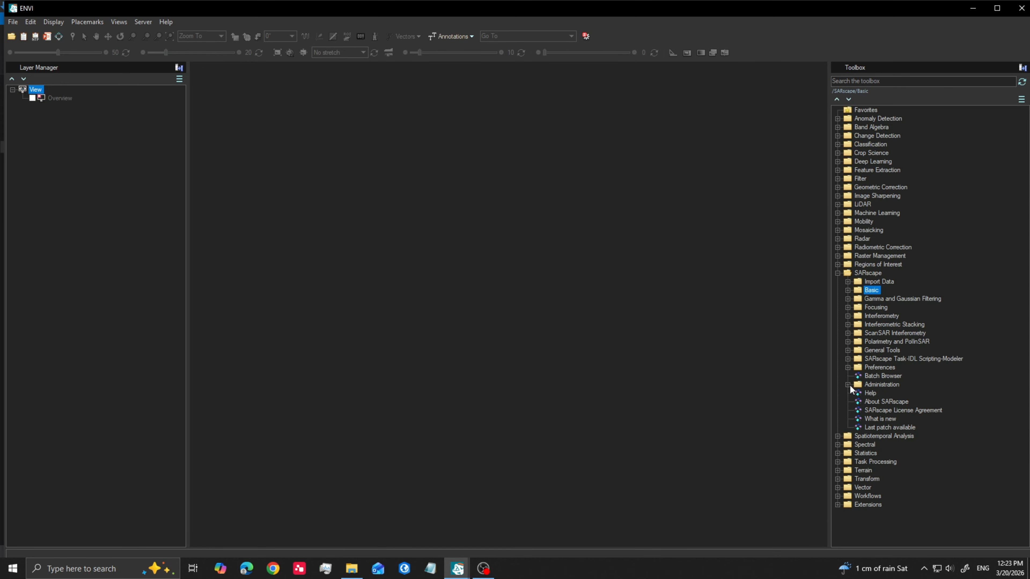
{"action": "left_click", "coordinate": [838, 273]}
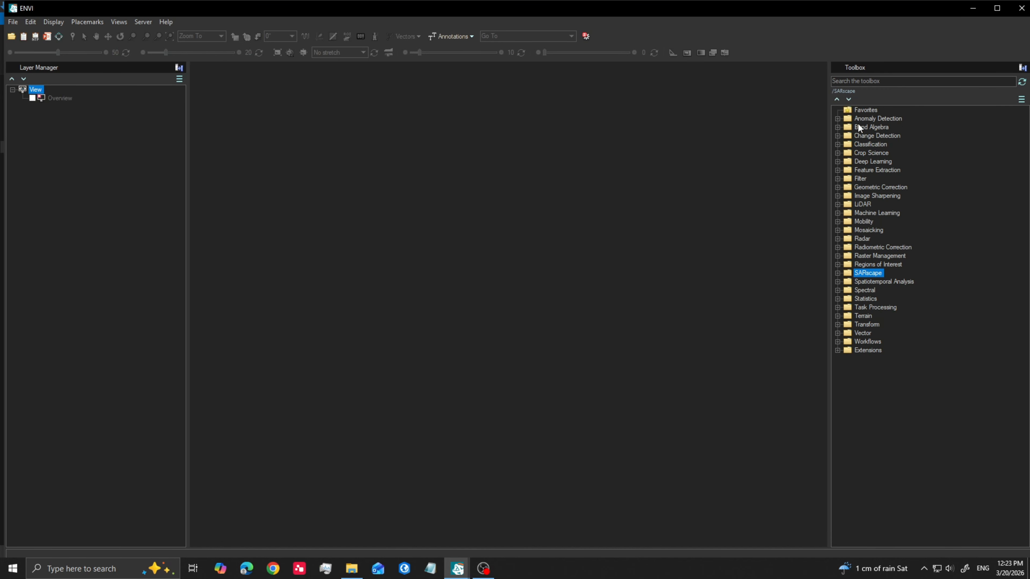
{"action": "left_click", "coordinate": [837, 273]}
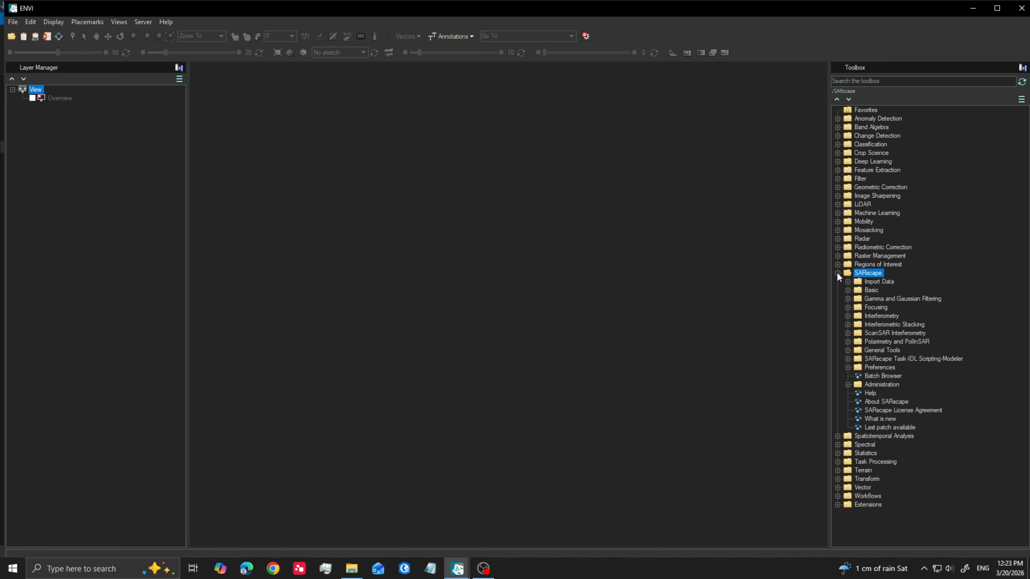
Open the Sentinel-1 import tool from SARscape's single-sensor spaceborne import tools
{"action": "left_click", "coordinate": [847, 281]}
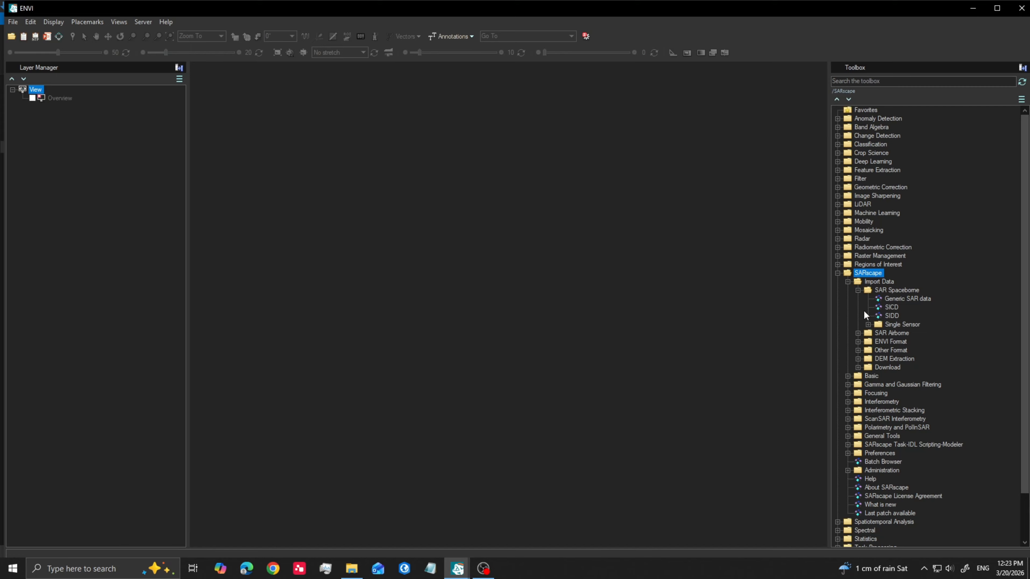
{"action": "left_click", "coordinate": [868, 324]}
{"action": "scroll", "coordinate": [926, 421], "scroll_direction": "down", "scroll_amount": 2}
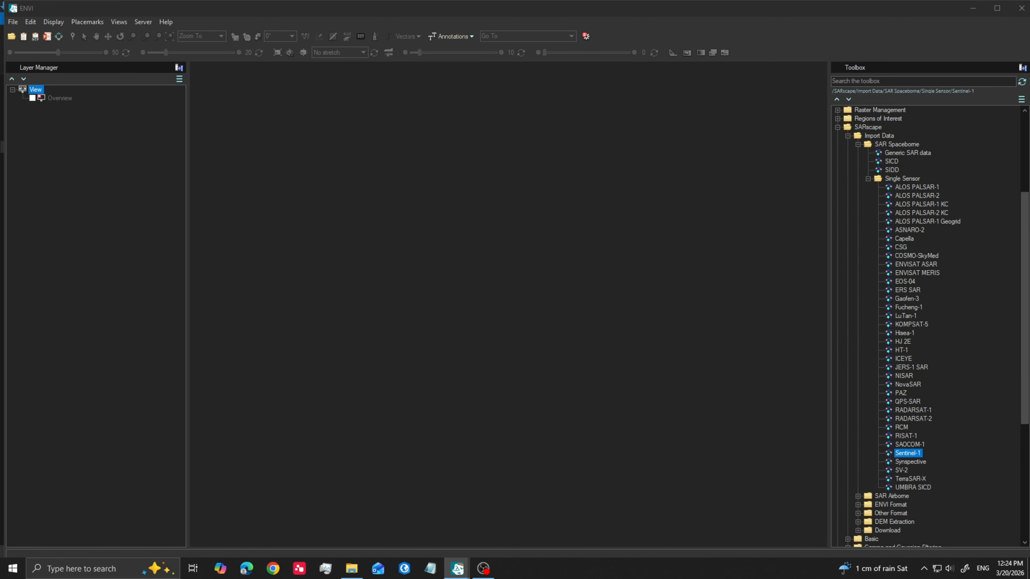
{"action": "left_click_drag", "start_coordinate": [1029, 194], "coordinate": [492, 175]}
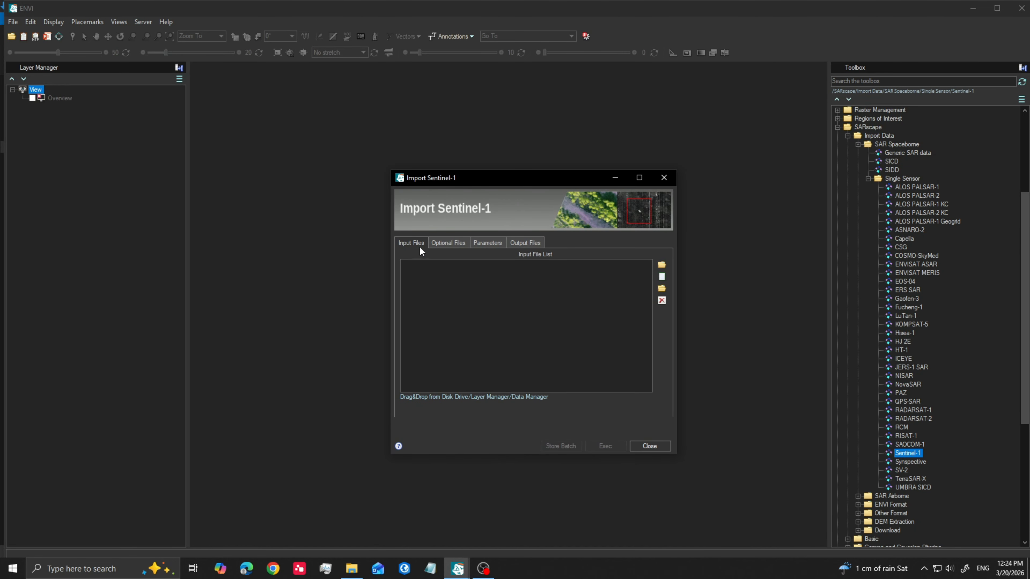
Add S1A_IW_SLC__1SDV_20260125T001924_20260125T001951_062916_07E47D_7255.zip from Downloads as the input file of the Sentinel-1 import
{"action": "left_click", "coordinate": [662, 266]}
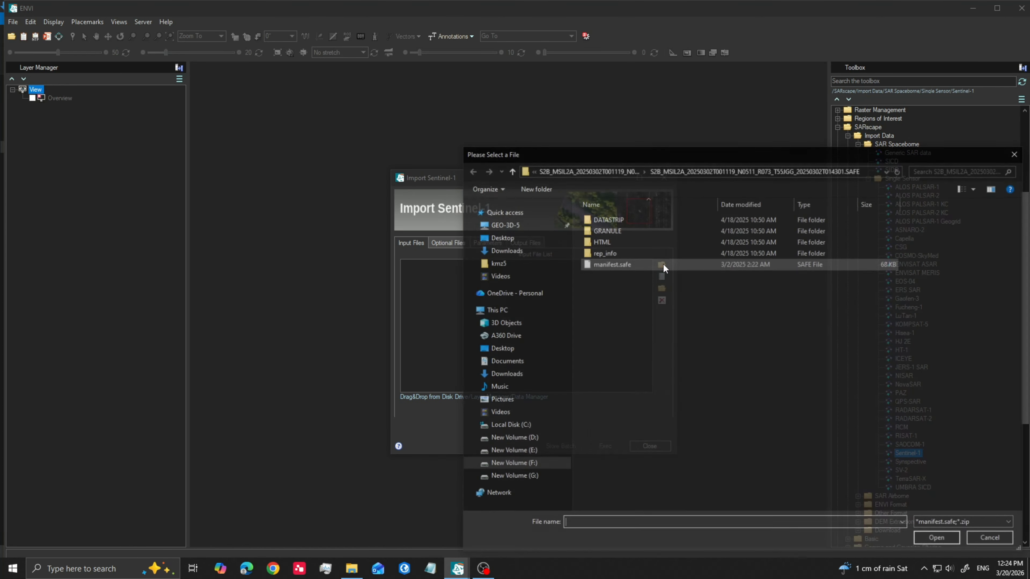
{"action": "left_click", "coordinate": [515, 255]}
{"action": "left_click", "coordinate": [603, 235]}
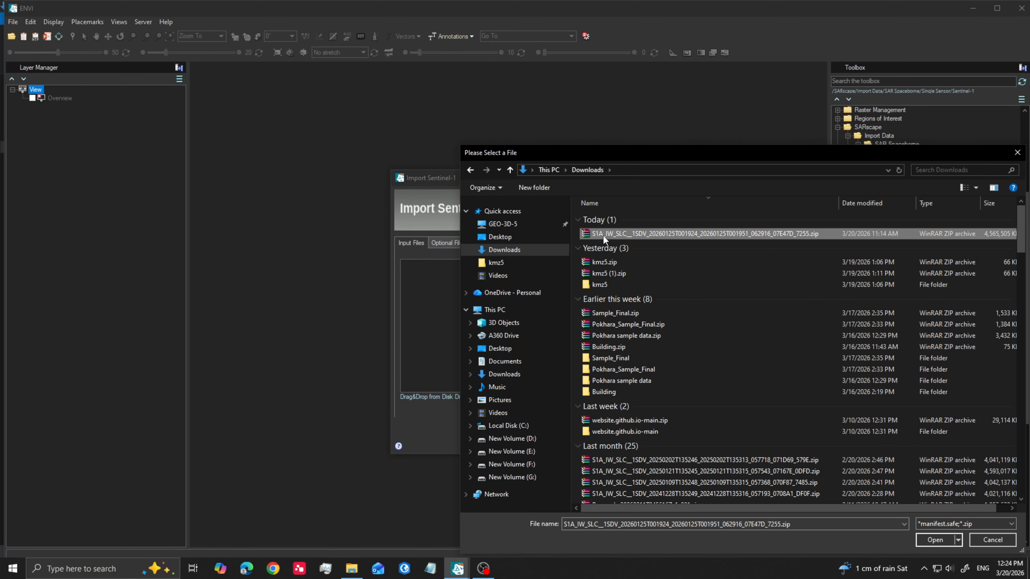
{"action": "left_click", "coordinate": [934, 542]}
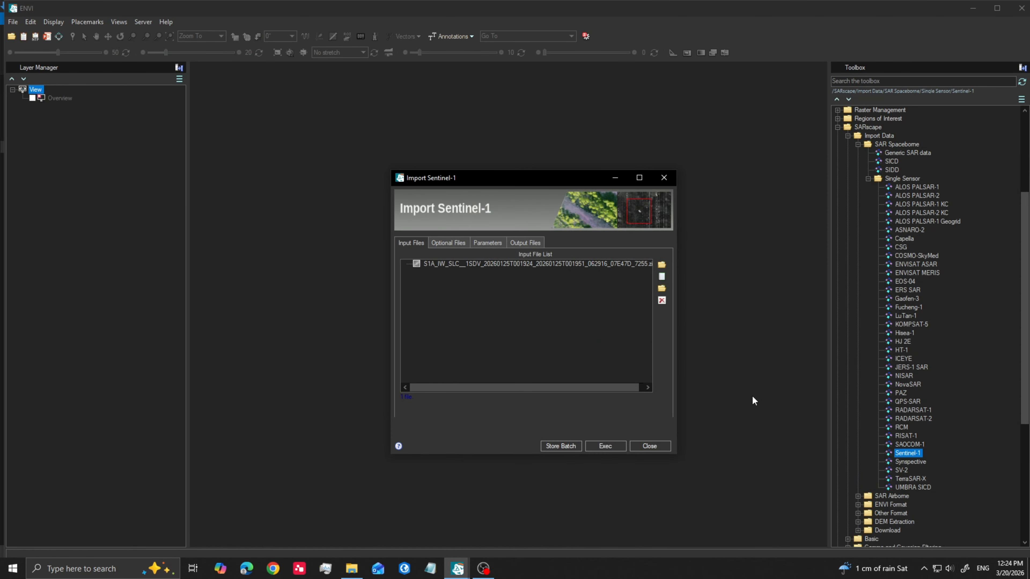
Open the file selection for the import's optional area of interest in geographic coordinates
{"action": "left_click", "coordinate": [446, 242]}
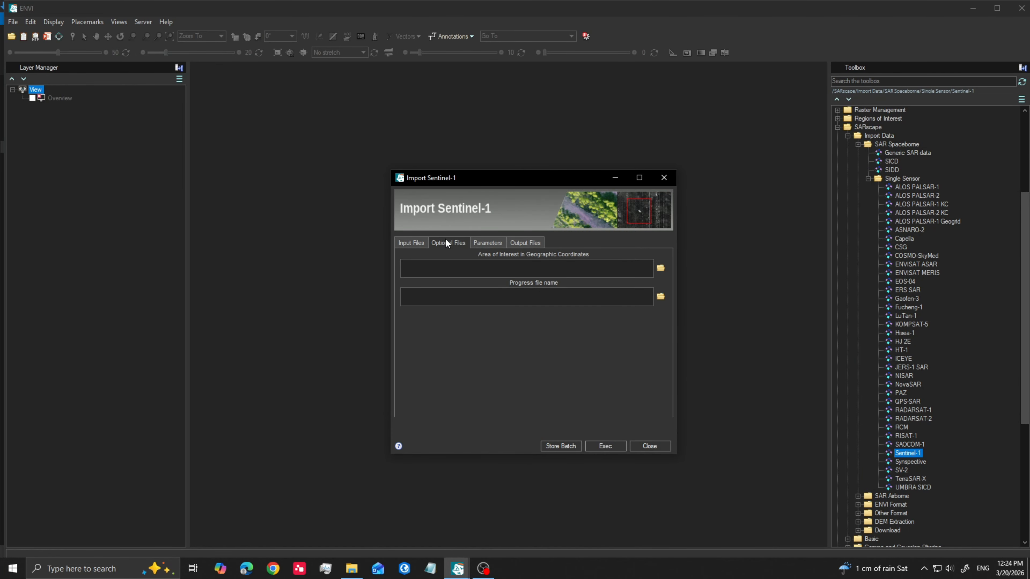
{"action": "left_click", "coordinate": [660, 269]}
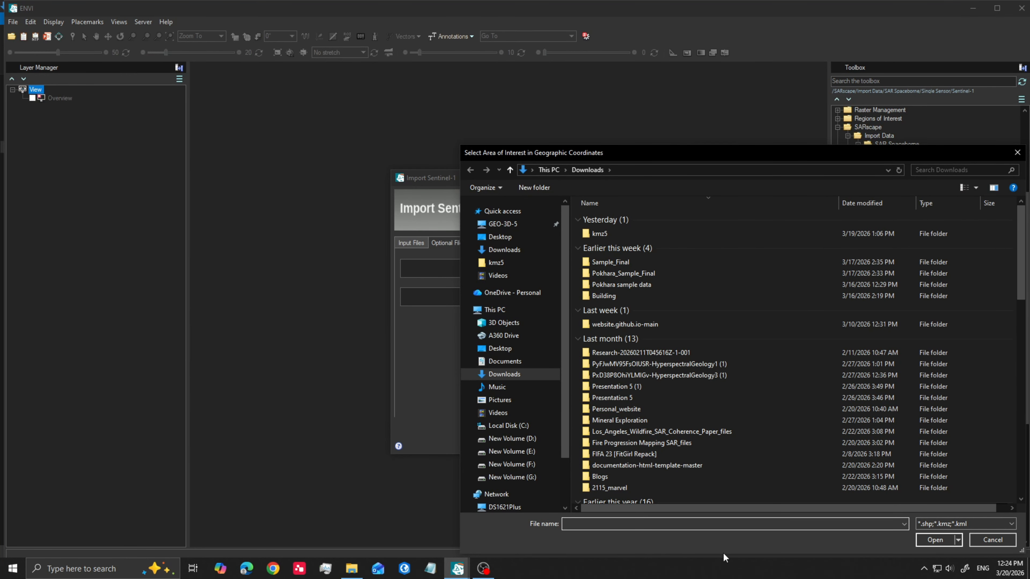
Find and launch Google Earth Pro, dismissing its startup window
{"action": "left_click", "coordinate": [83, 573]}
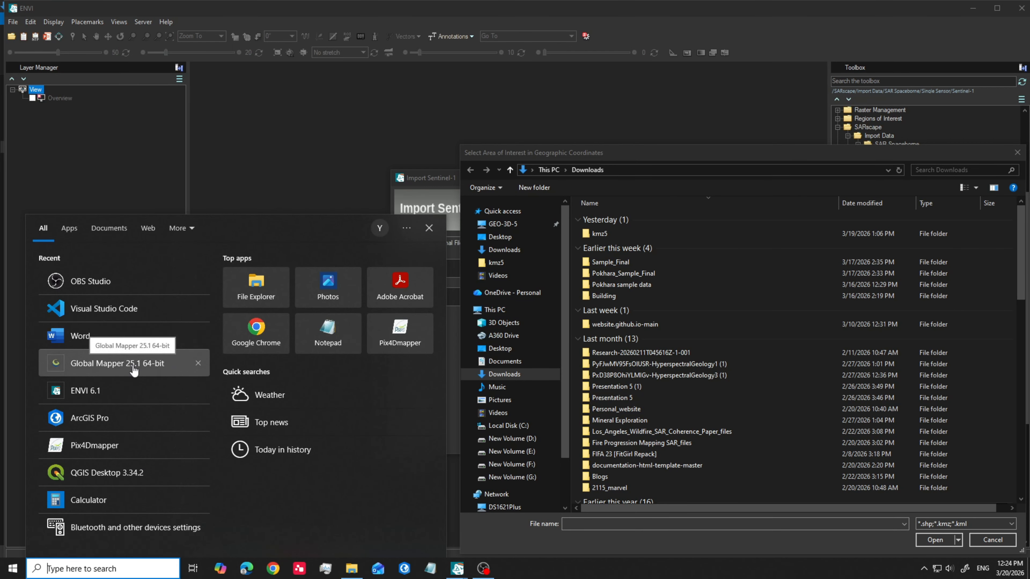
{"action": "type", "text": "google"}
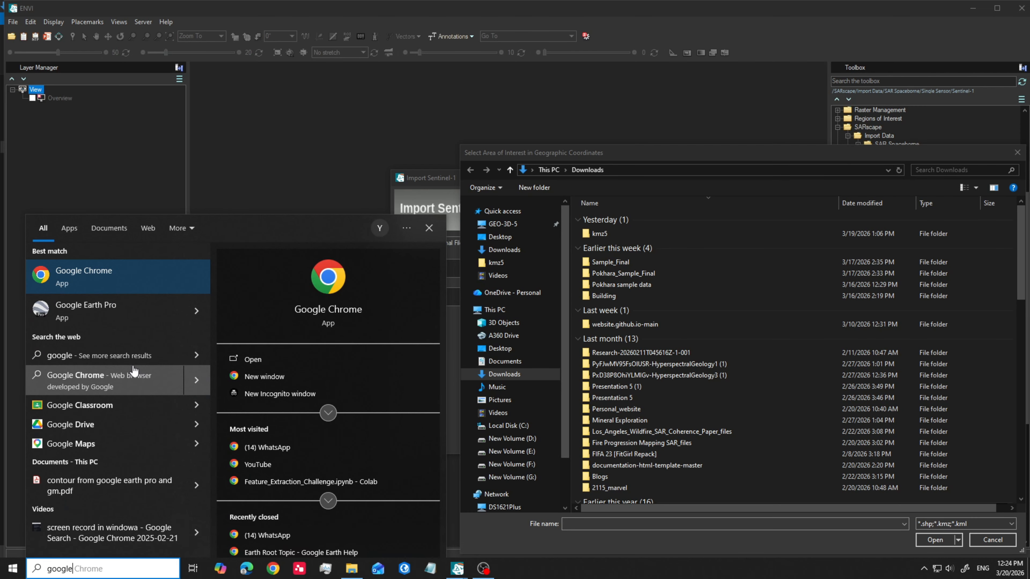
{"action": "left_click", "coordinate": [86, 308]}
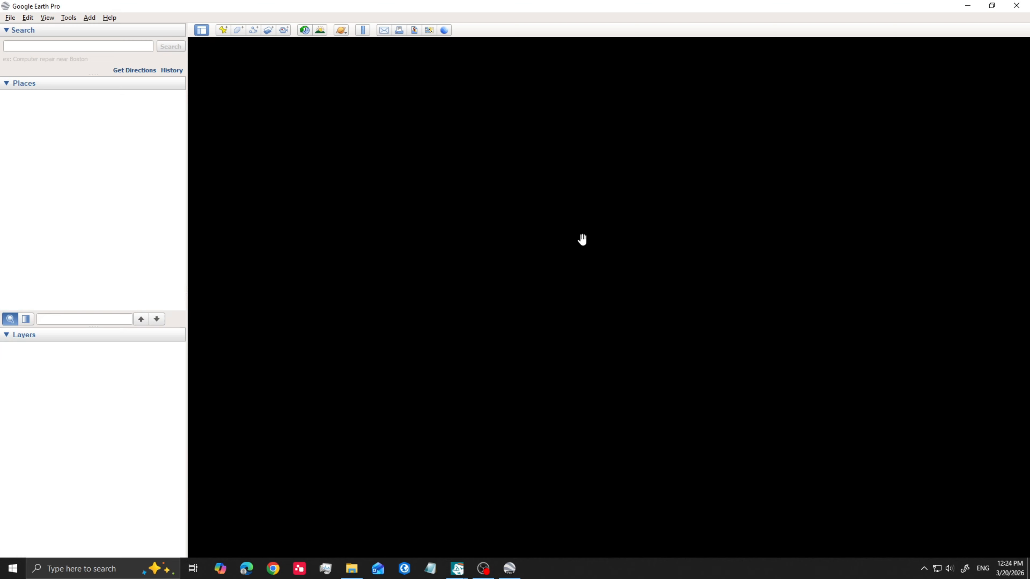
{"action": "left_click", "coordinate": [681, 398]}
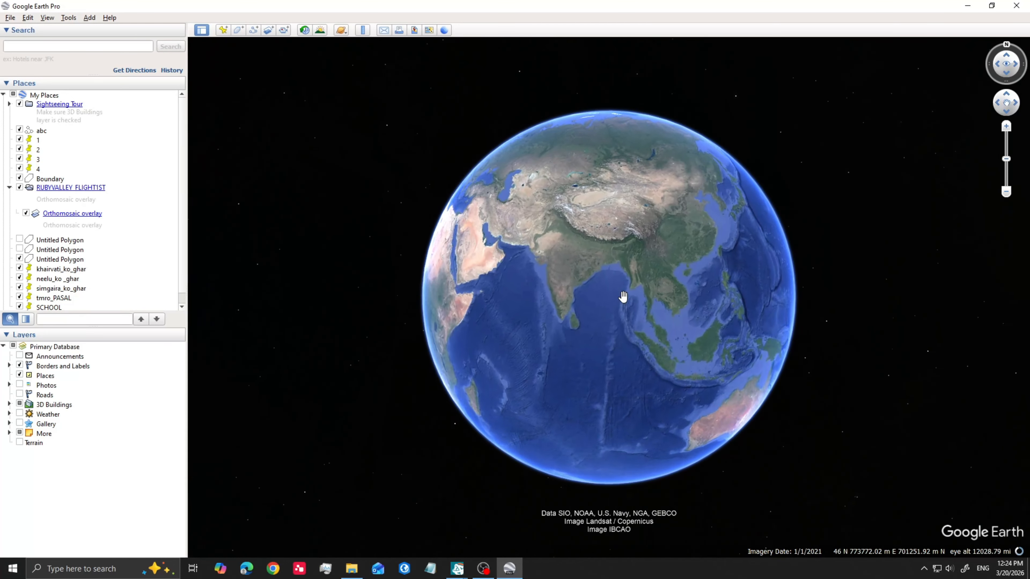
Draw a new four-cornered polygon over central Kathmandu, from near Gongabu and Kapan down to Kalimati and Koteshwor
{"action": "scroll", "coordinate": [602, 230], "scroll_direction": "up", "scroll_amount": 5}
{"action": "scroll", "coordinate": [589, 199], "scroll_direction": "up", "scroll_amount": 5}
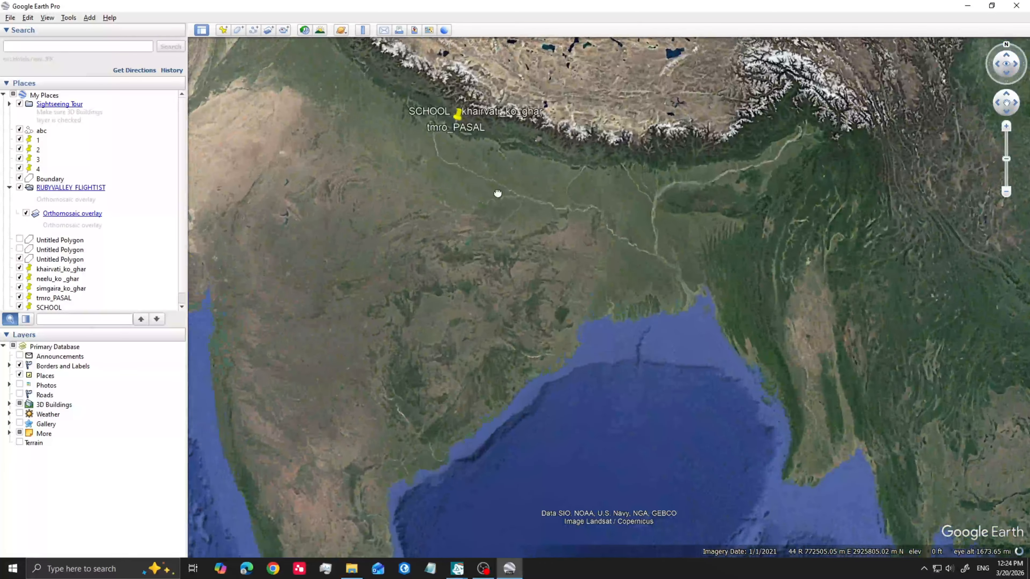
{"action": "scroll", "coordinate": [610, 255], "scroll_direction": "up", "scroll_amount": 5}
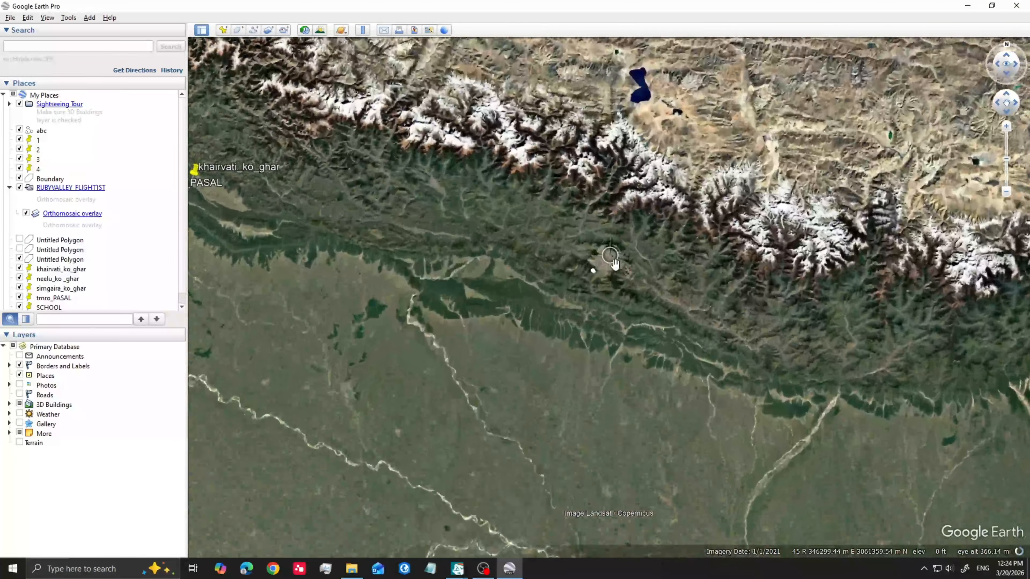
{"action": "scroll", "coordinate": [586, 283], "scroll_direction": "up", "scroll_amount": 3}
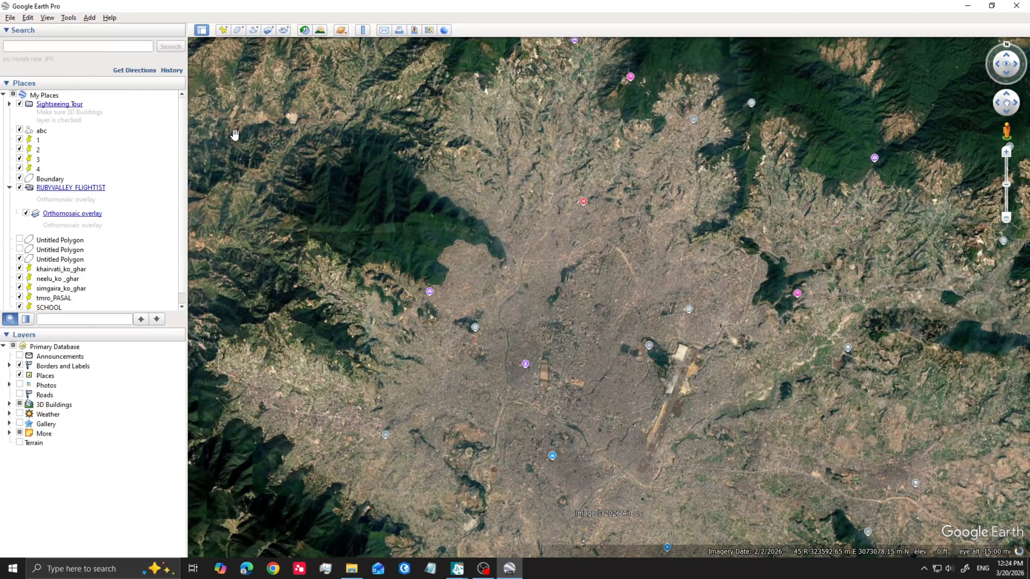
{"action": "key", "text": "ctrl+shift+g"}
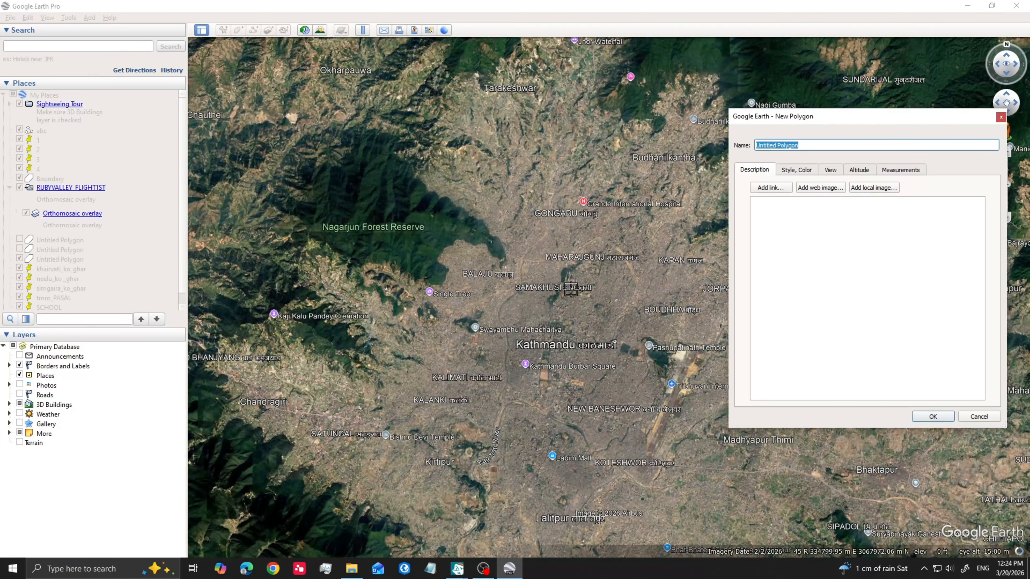
{"action": "left_click", "coordinate": [507, 216]}
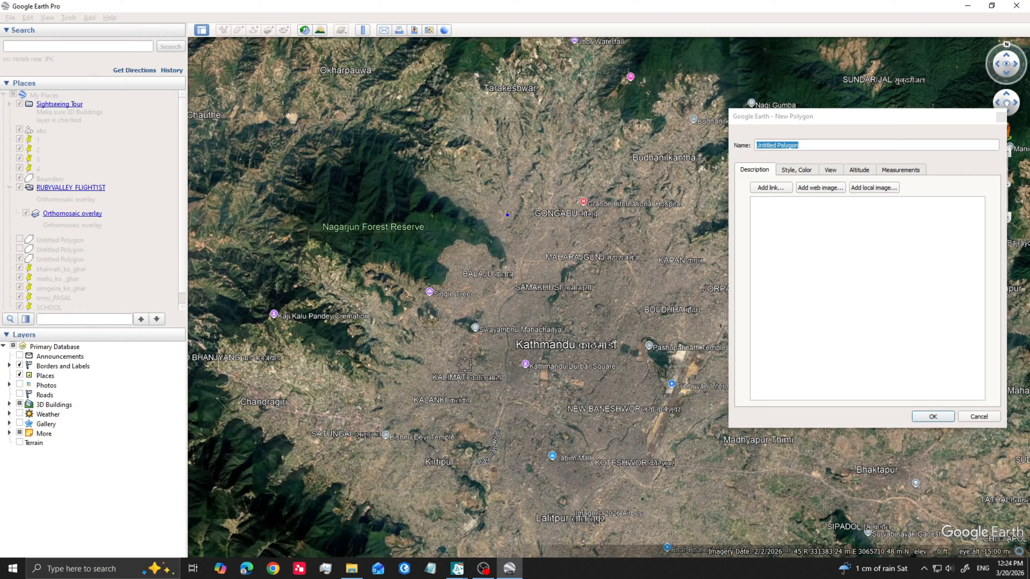
{"action": "left_click", "coordinate": [675, 458]}
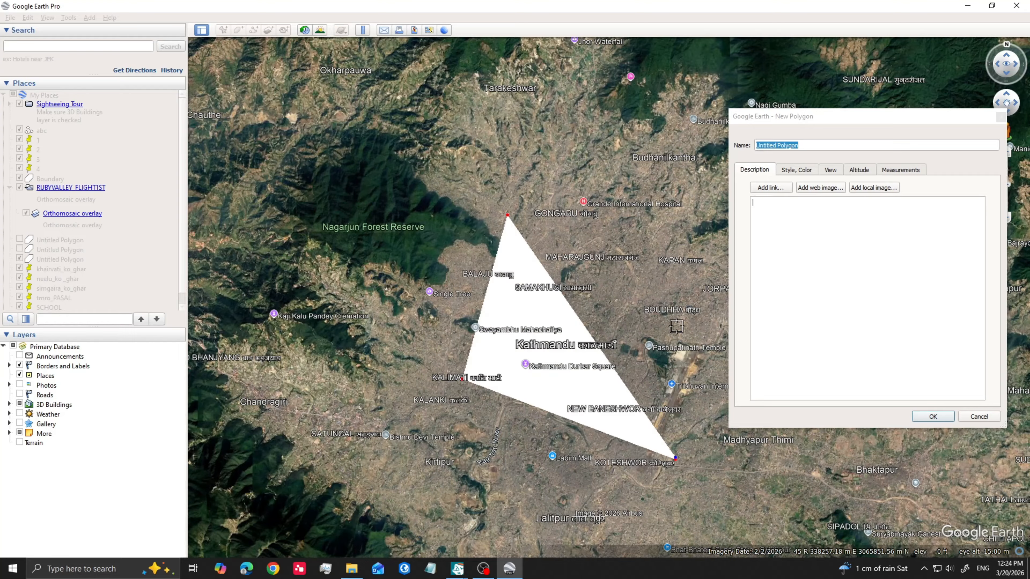
{"action": "left_click", "coordinate": [689, 235]}
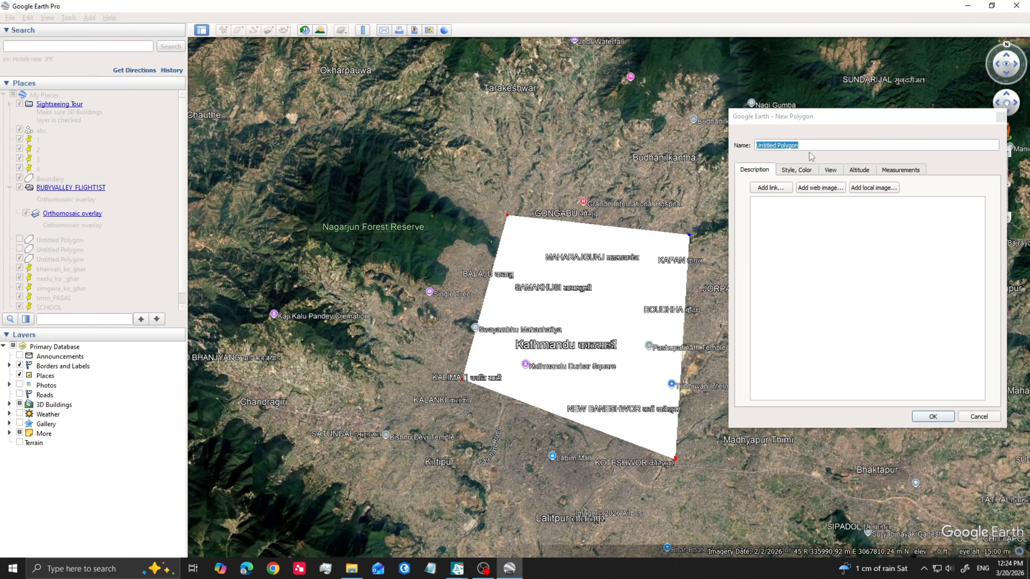
Name the new polygon kathmandu and finish creating it
{"action": "key", "text": "Left"}
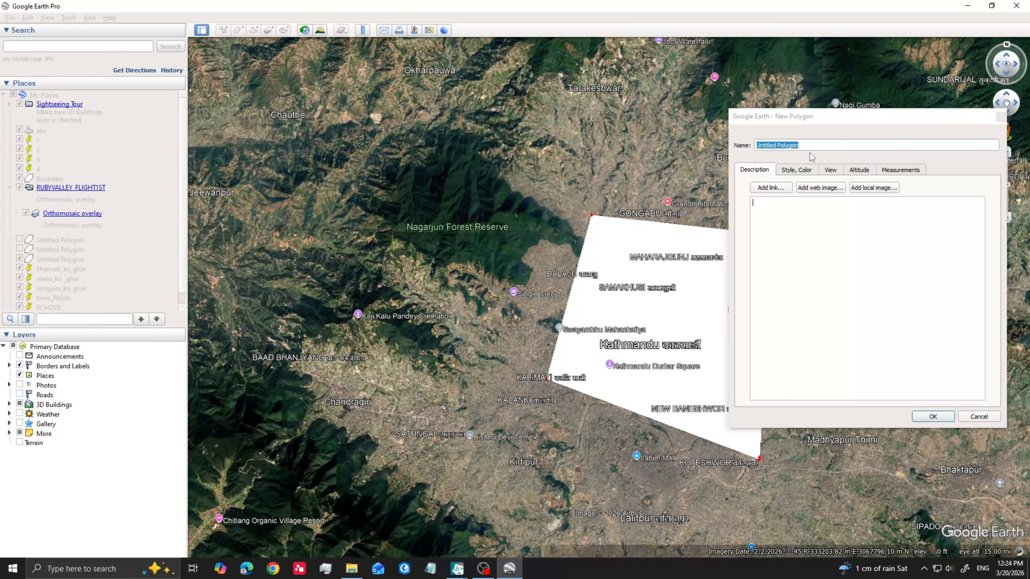
{"action": "left_click", "coordinate": [813, 137]}
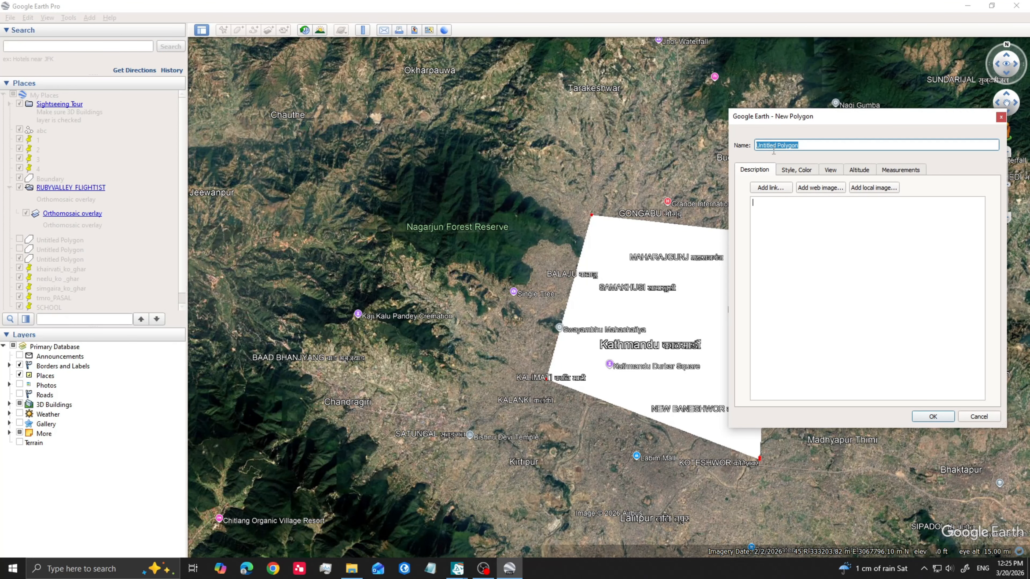
{"action": "type", "text": "kathmandu"}
{"action": "left_click", "coordinate": [932, 416]}
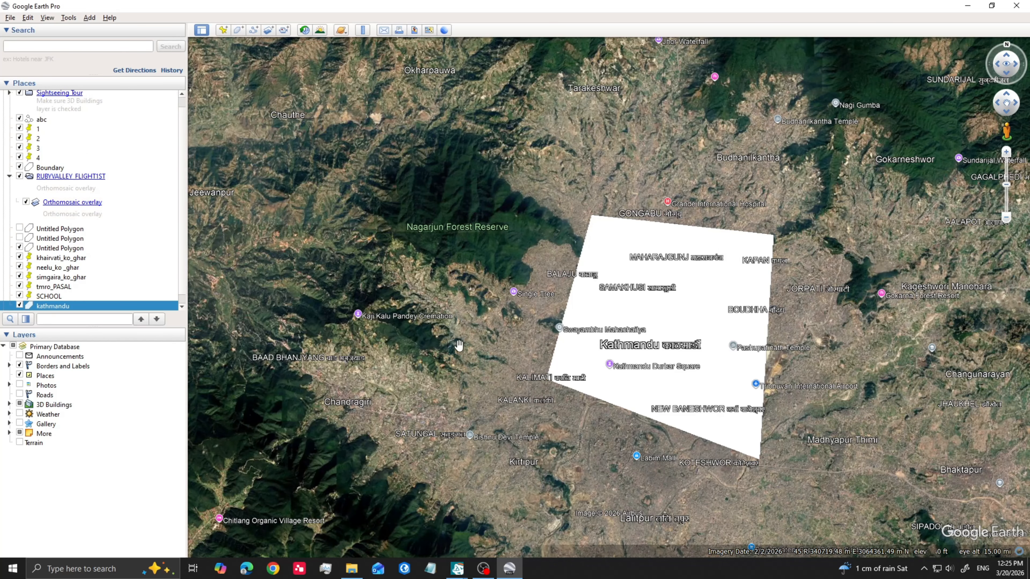
Save the kathmandu polygon to the Downloads folder in KML format
{"action": "scroll", "coordinate": [74, 255], "scroll_direction": "down", "scroll_amount": 1}
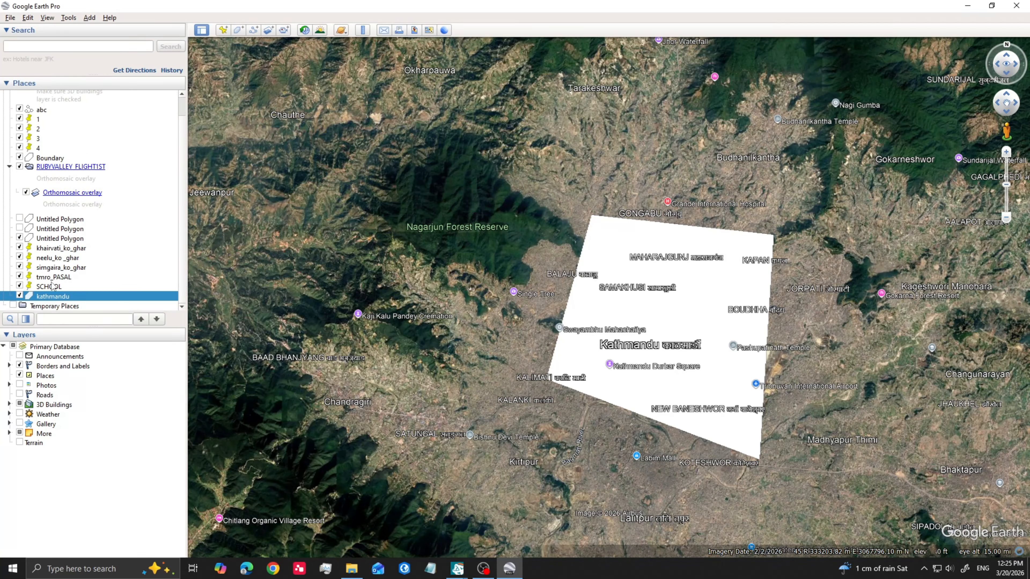
{"action": "right_click", "coordinate": [48, 299]}
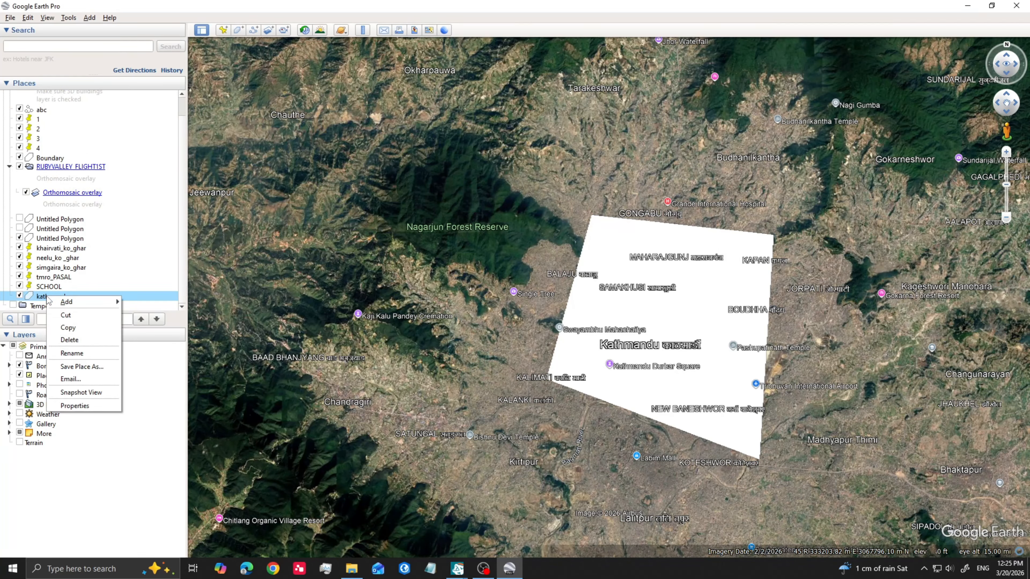
{"action": "left_click", "coordinate": [104, 367]}
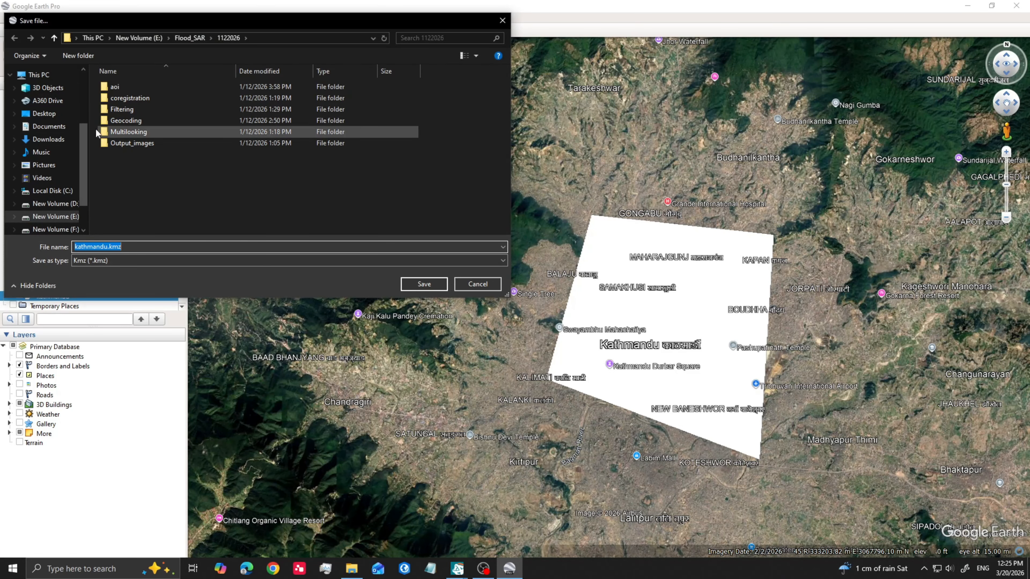
{"action": "left_click", "coordinate": [57, 140]}
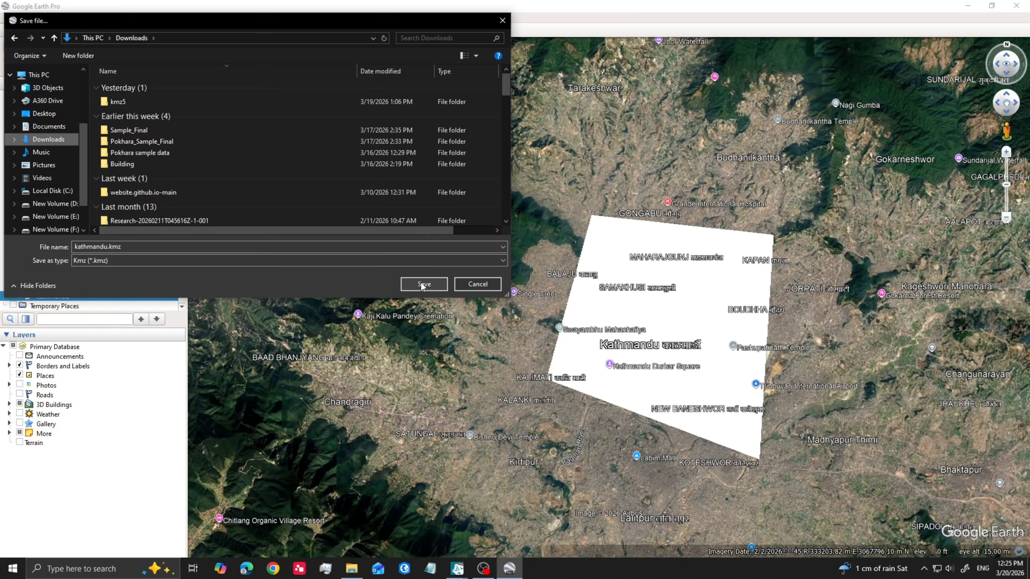
{"action": "left_click", "coordinate": [380, 260]}
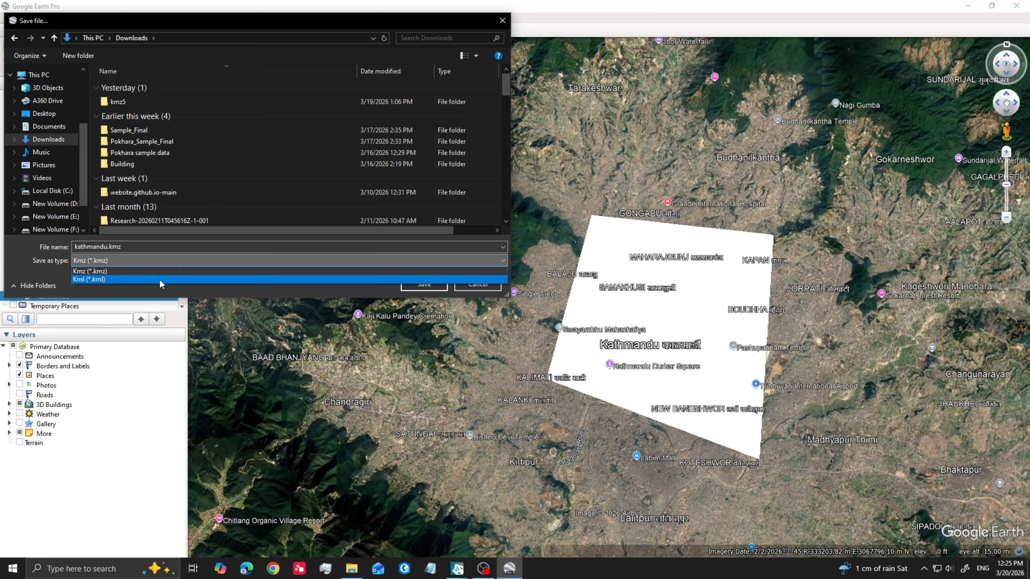
{"action": "left_click", "coordinate": [103, 277]}
{"action": "left_click", "coordinate": [423, 284]}
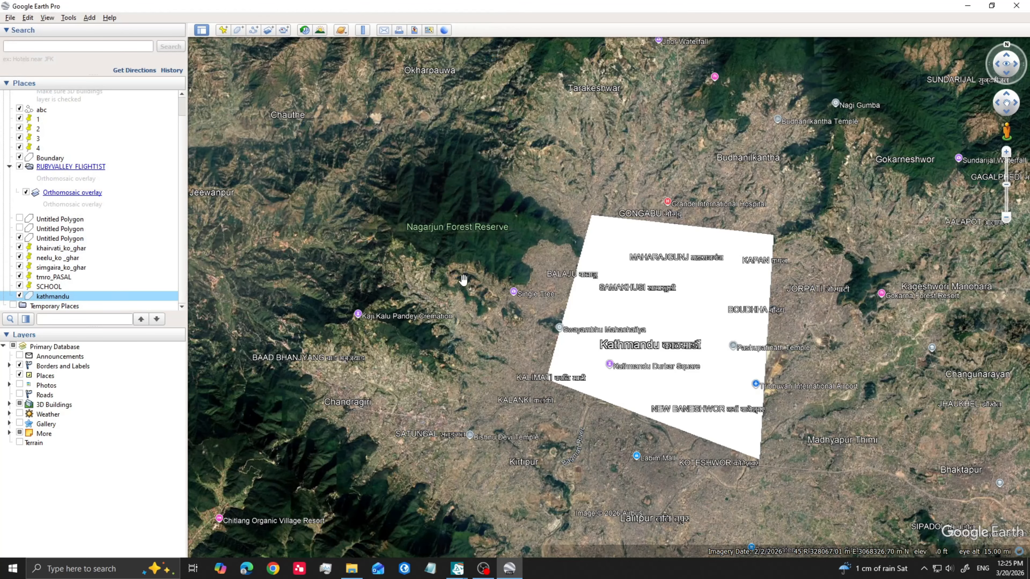
Switch back to ENVI and load kathmandu.kml from Downloads as the import's area of interest in geographic coordinates
{"action": "mouse_move", "coordinate": [463, 573]}
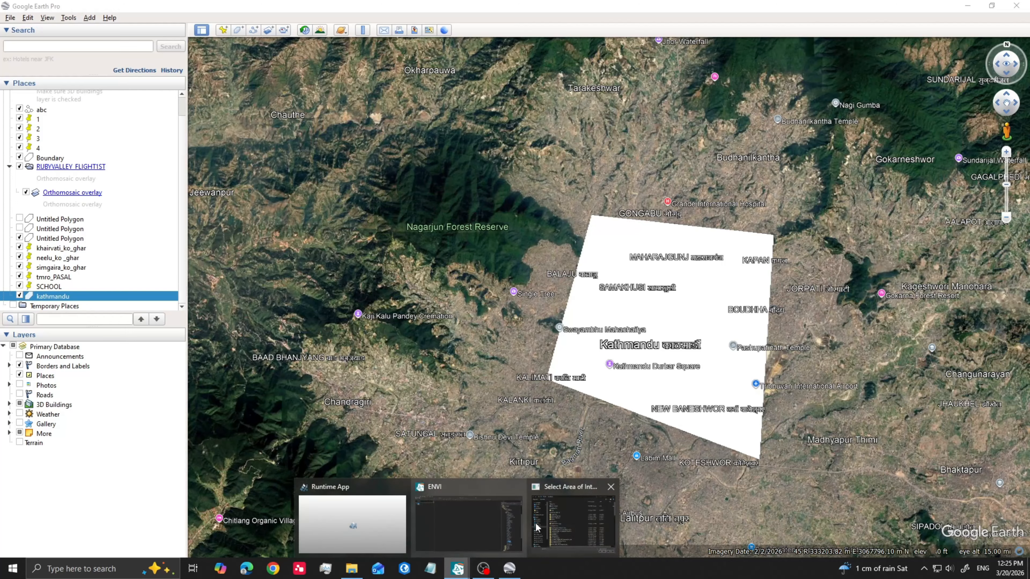
{"action": "left_click", "coordinate": [489, 527]}
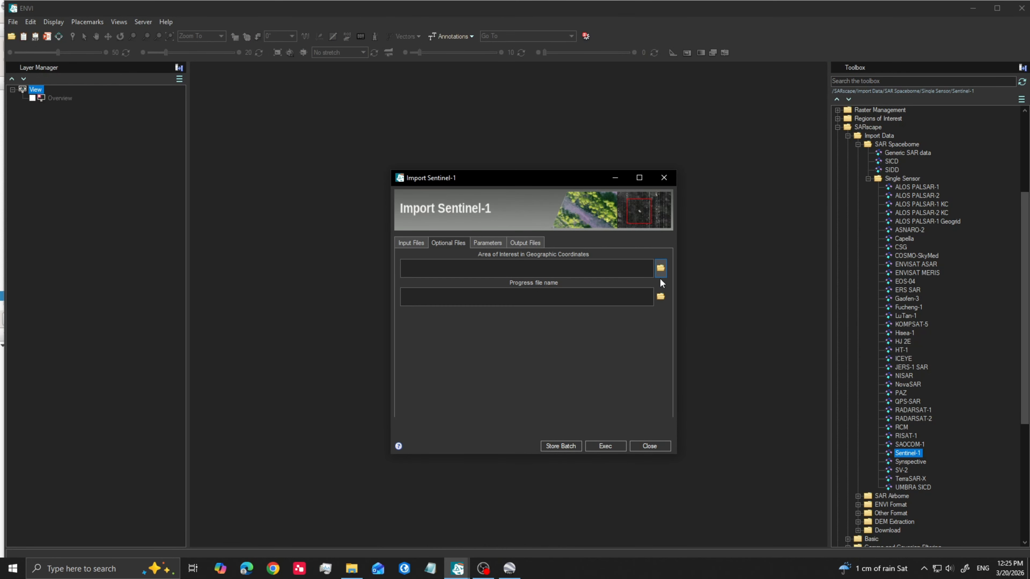
{"action": "mouse_move", "coordinate": [457, 568]}
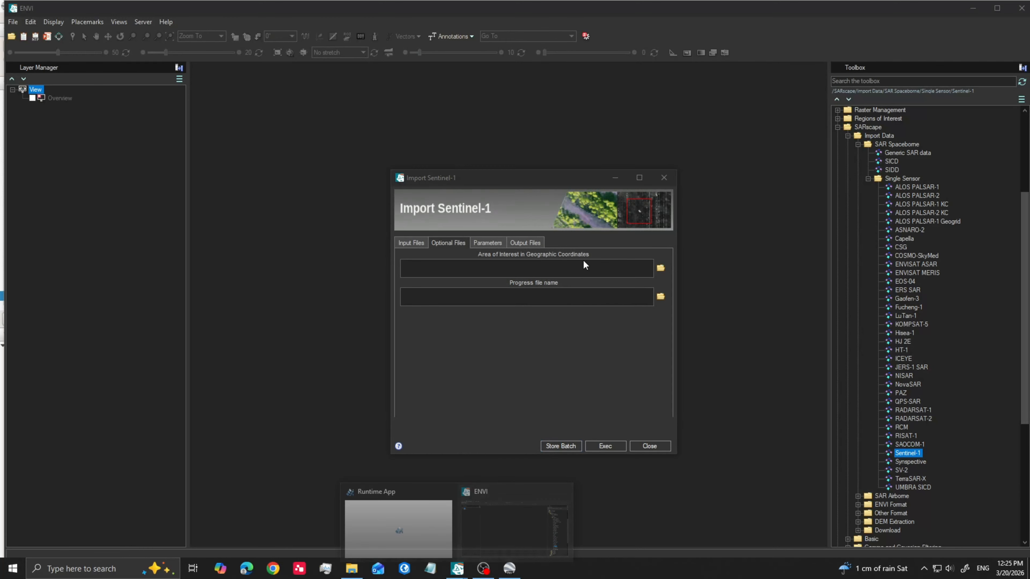
{"action": "left_click", "coordinate": [660, 269]}
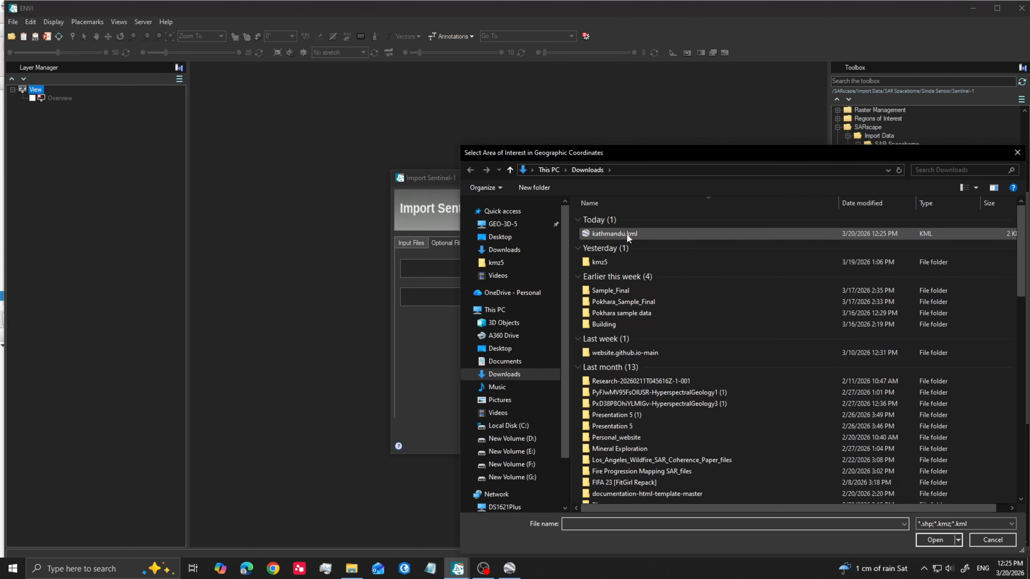
{"action": "left_click", "coordinate": [626, 233]}
{"action": "left_click", "coordinate": [934, 539]}
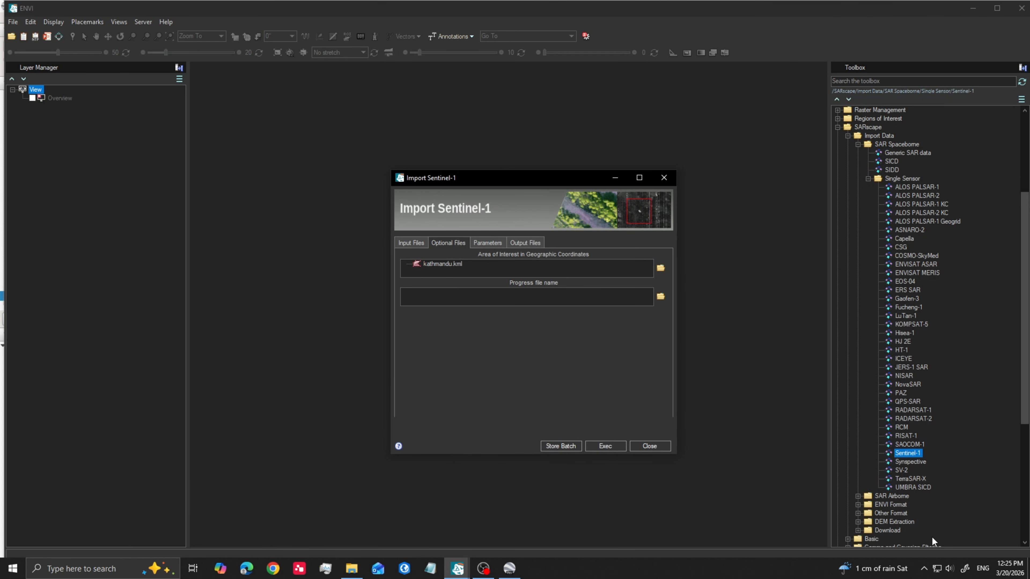
Browse for the import's output location and create a folder named 3202026_PS inside the personal folder on New Volume (G:)
{"action": "left_click", "coordinate": [496, 242]}
{"action": "left_click", "coordinate": [523, 241]}
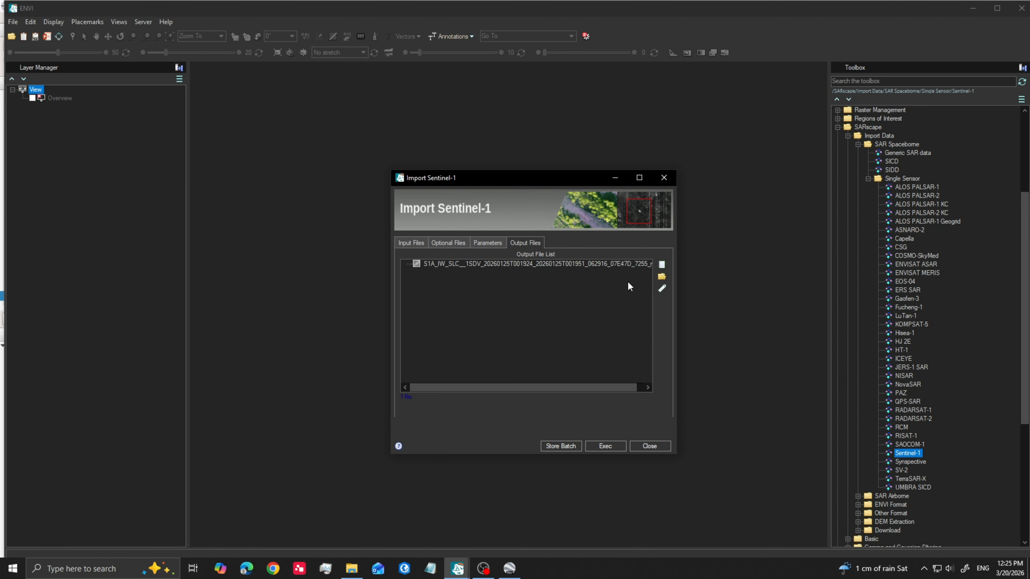
{"action": "left_click", "coordinate": [661, 277]}
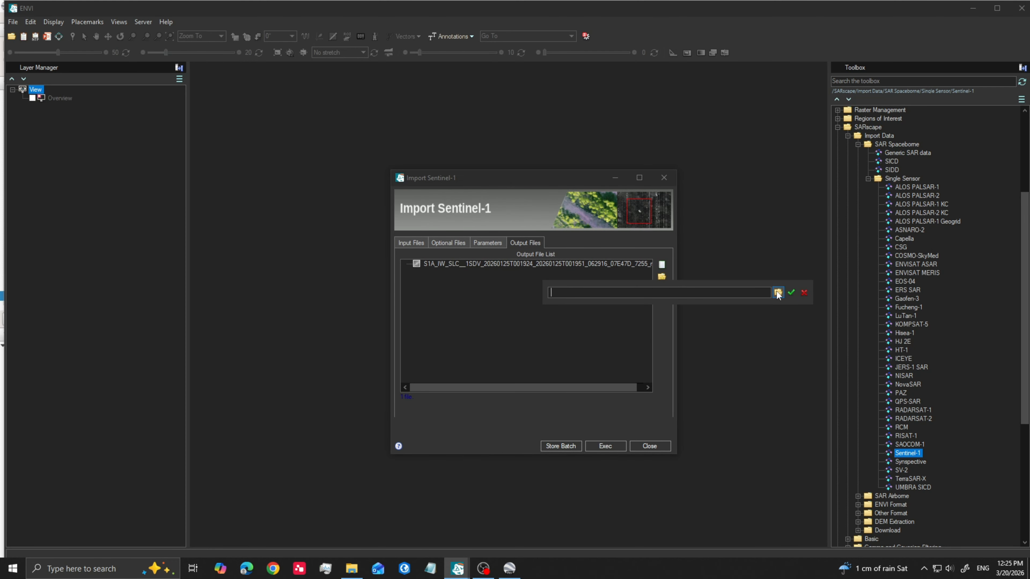
{"action": "left_click", "coordinate": [777, 292]}
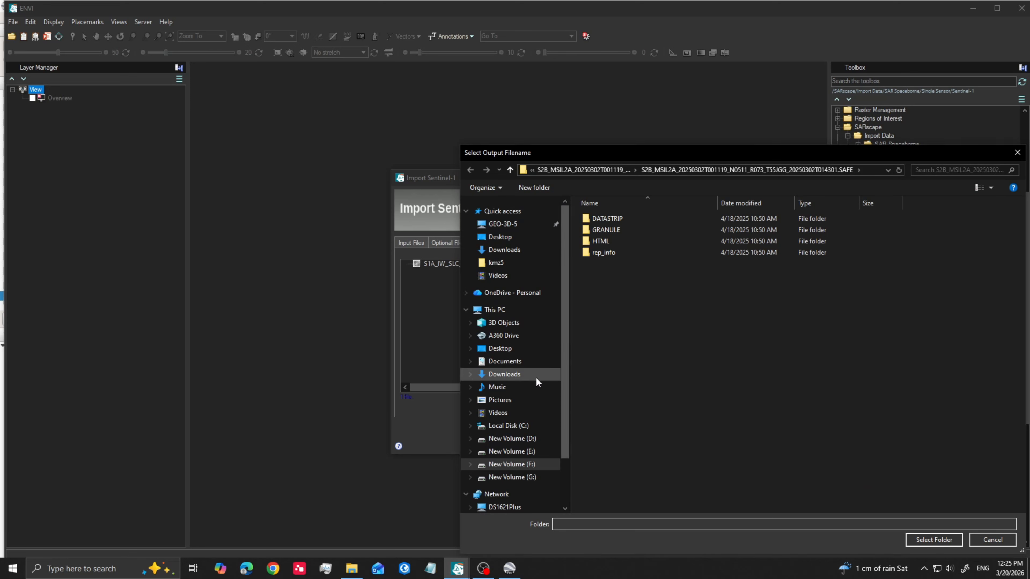
{"action": "left_click", "coordinate": [522, 477]}
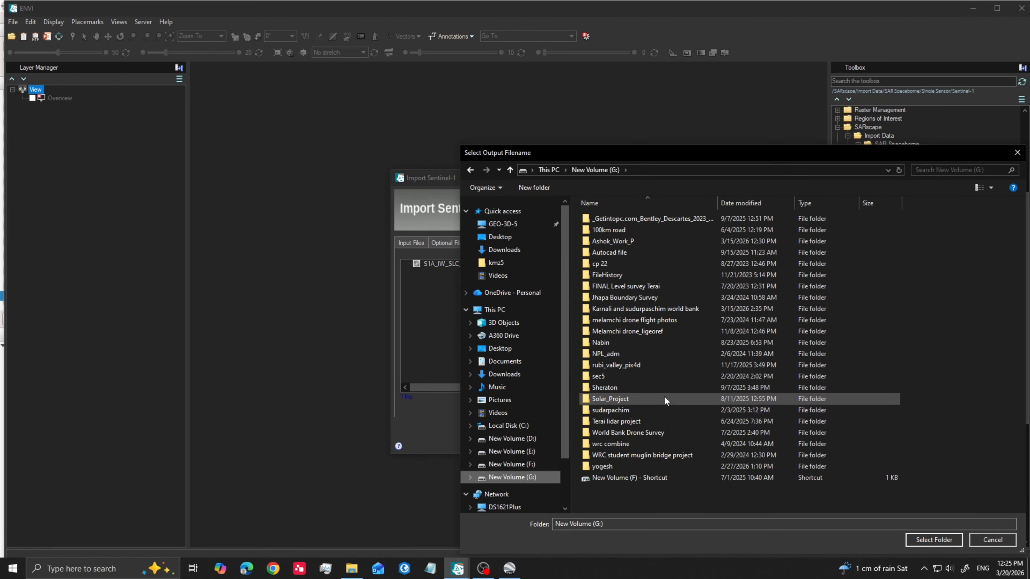
{"action": "double_click", "coordinate": [595, 466]}
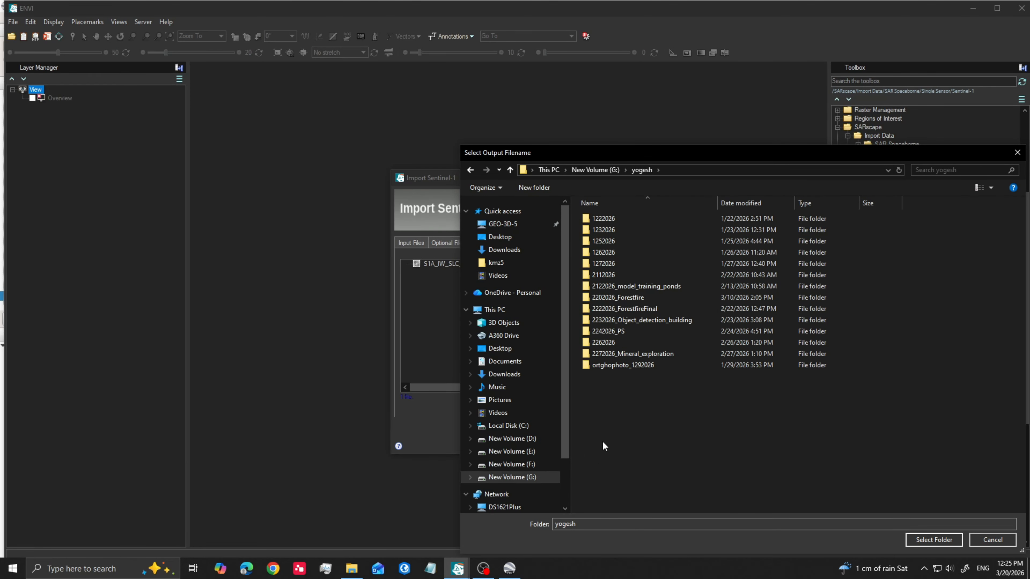
{"action": "right_click", "coordinate": [617, 400]}
{"action": "mouse_move", "coordinate": [690, 376]}
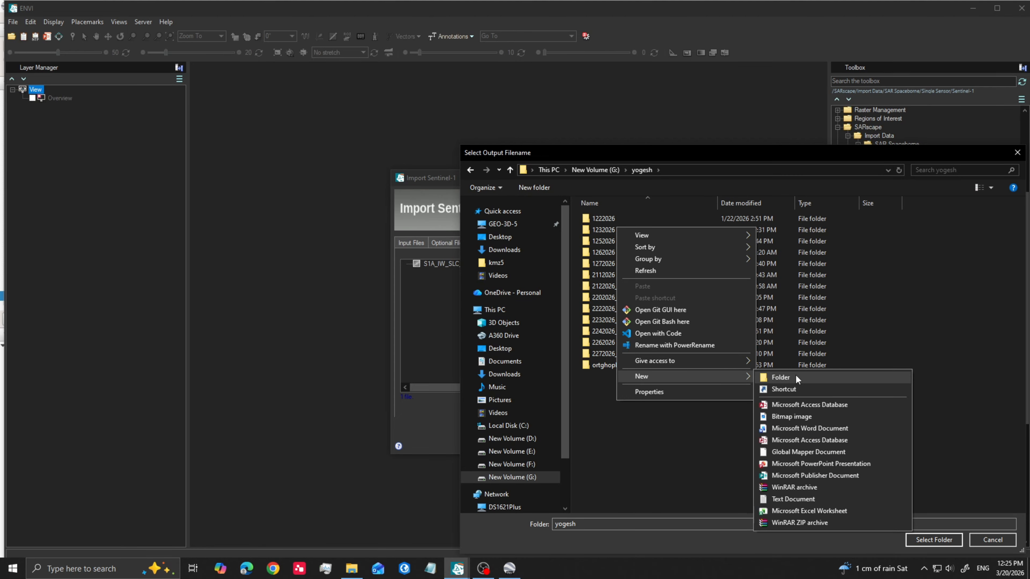
{"action": "left_click", "coordinate": [796, 376]}
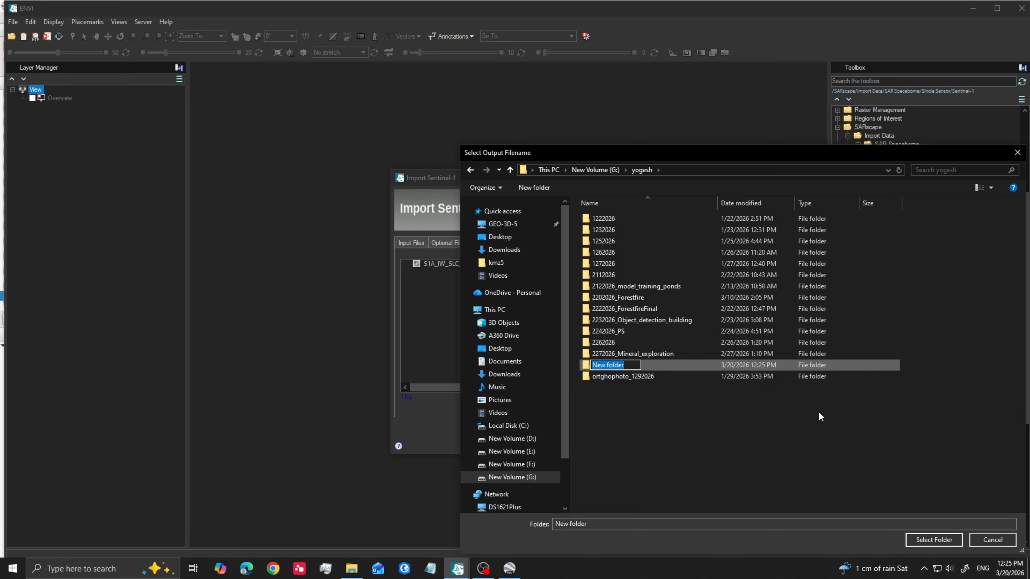
{"action": "type", "text": "3202026_PS"}
{"action": "key", "text": "Return"}
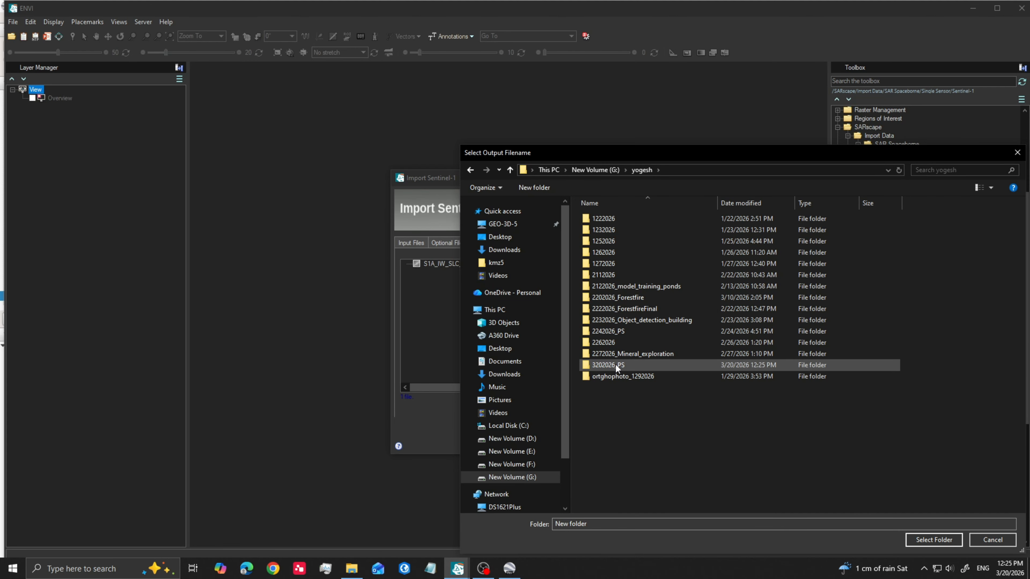
Select the 3202026_PS folder as the output directory and apply it to the output file list
{"action": "left_click", "coordinate": [615, 365]}
{"action": "left_click", "coordinate": [942, 542]}
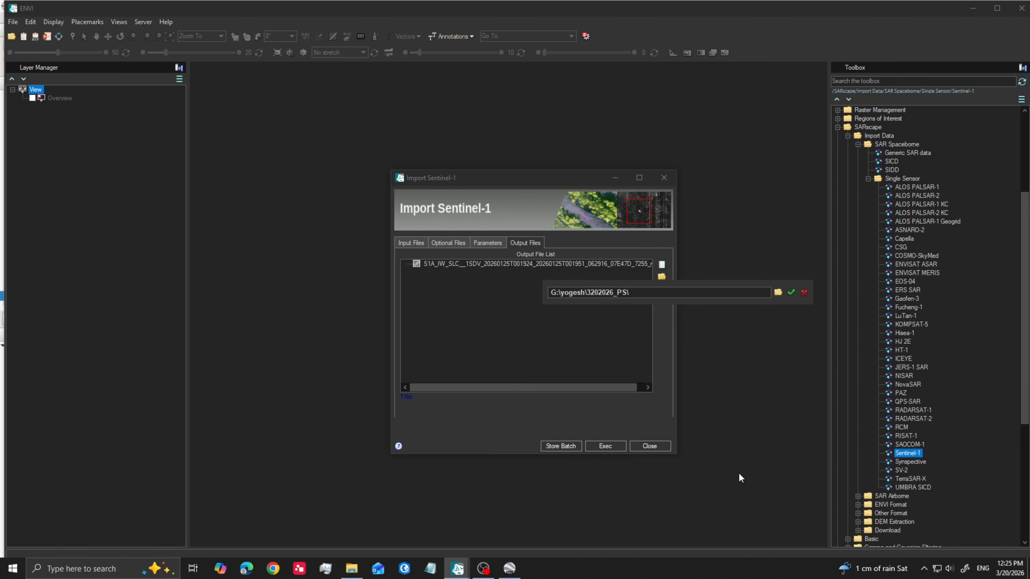
{"action": "left_click", "coordinate": [790, 292]}
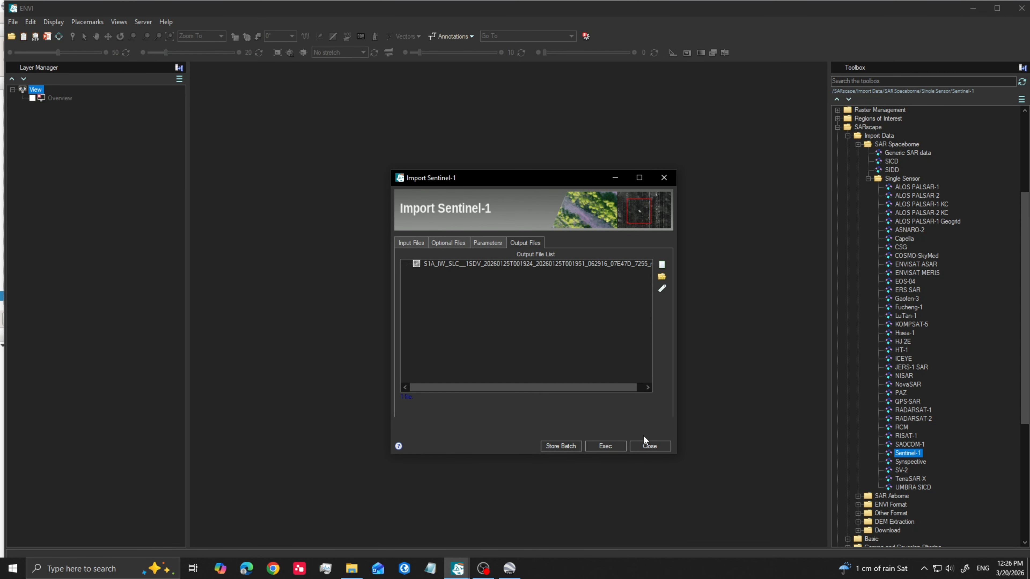
Run the Sentinel-1 import, close its dialog and inspect the imported image in the view
{"action": "left_click", "coordinate": [606, 445]}
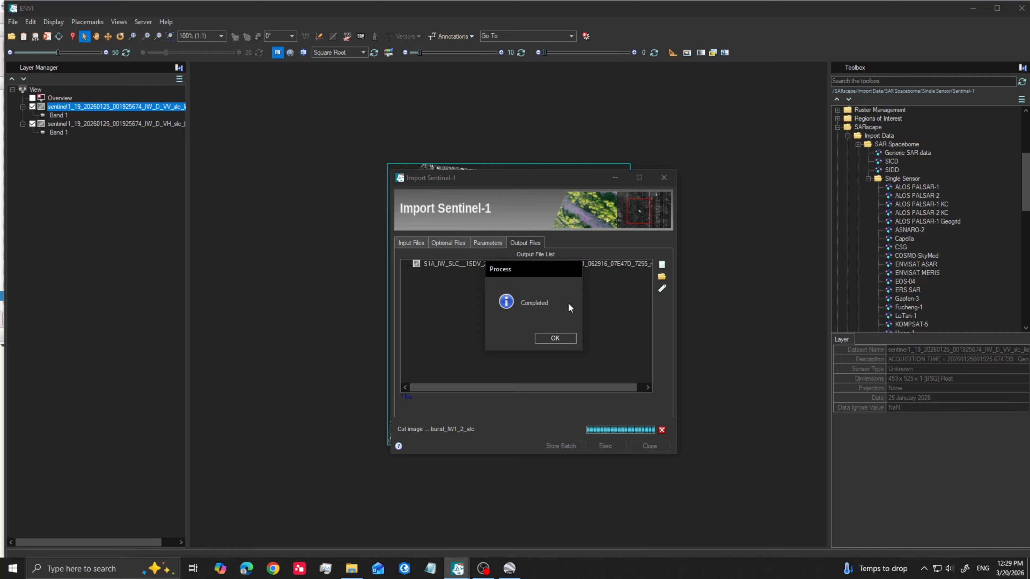
{"action": "left_click", "coordinate": [553, 340]}
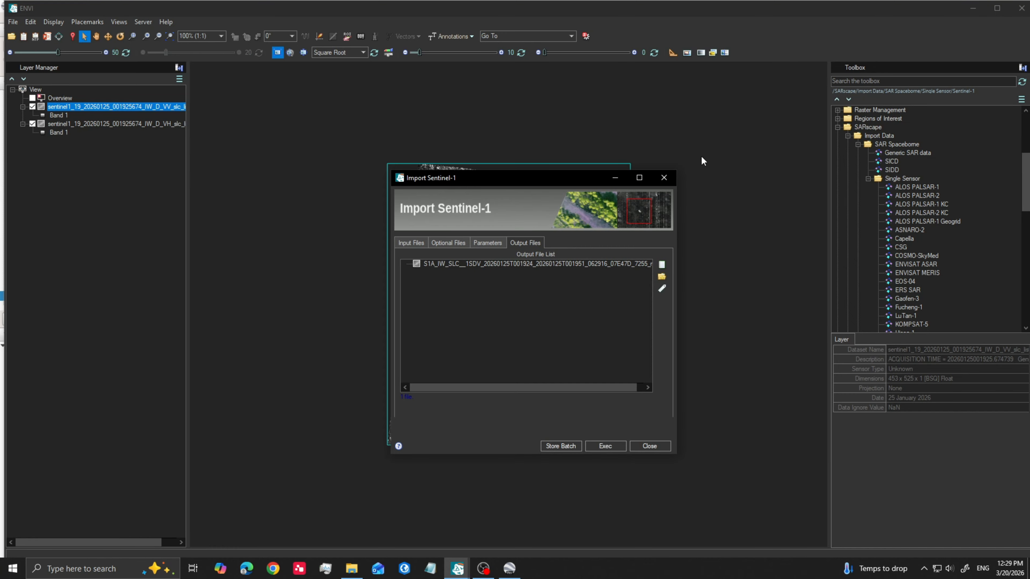
{"action": "left_click", "coordinate": [664, 177]}
{"action": "scroll", "coordinate": [547, 316], "scroll_direction": "up", "scroll_amount": 2}
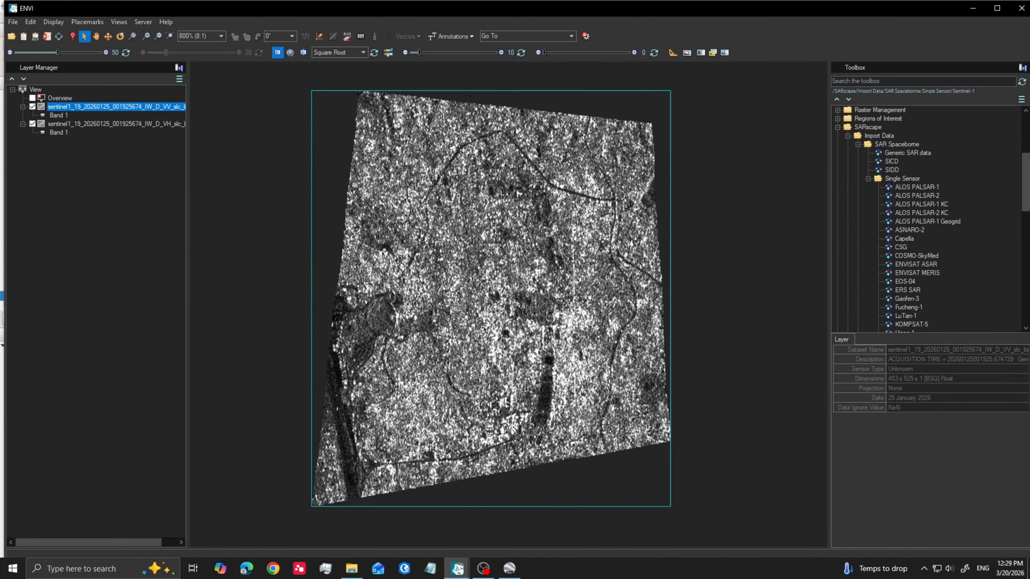
{"action": "scroll", "coordinate": [546, 317], "scroll_direction": "down", "scroll_amount": 2}
{"action": "scroll", "coordinate": [546, 317], "scroll_direction": "up", "scroll_amount": 3}
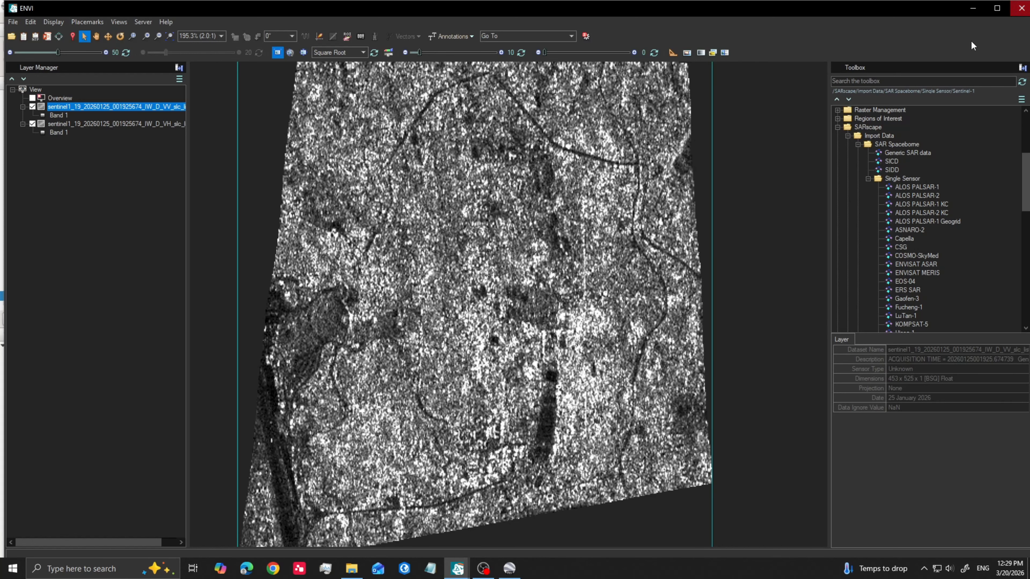
Open the 3202026_PS output folder on New Volume (G:) in File Explorer and widen the Name column to read the full file names
{"action": "left_click", "coordinate": [351, 570]}
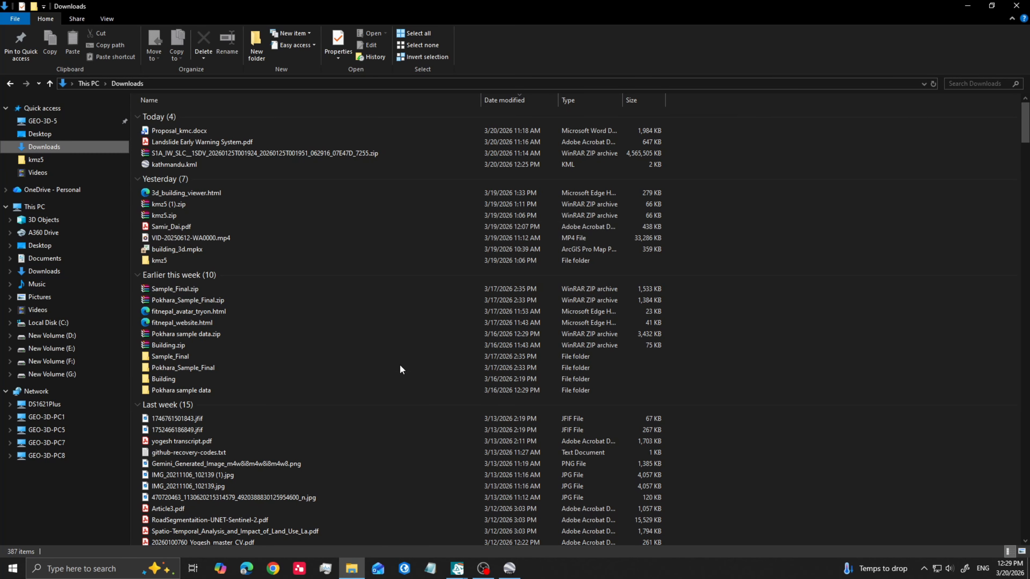
{"action": "left_click", "coordinate": [71, 375]}
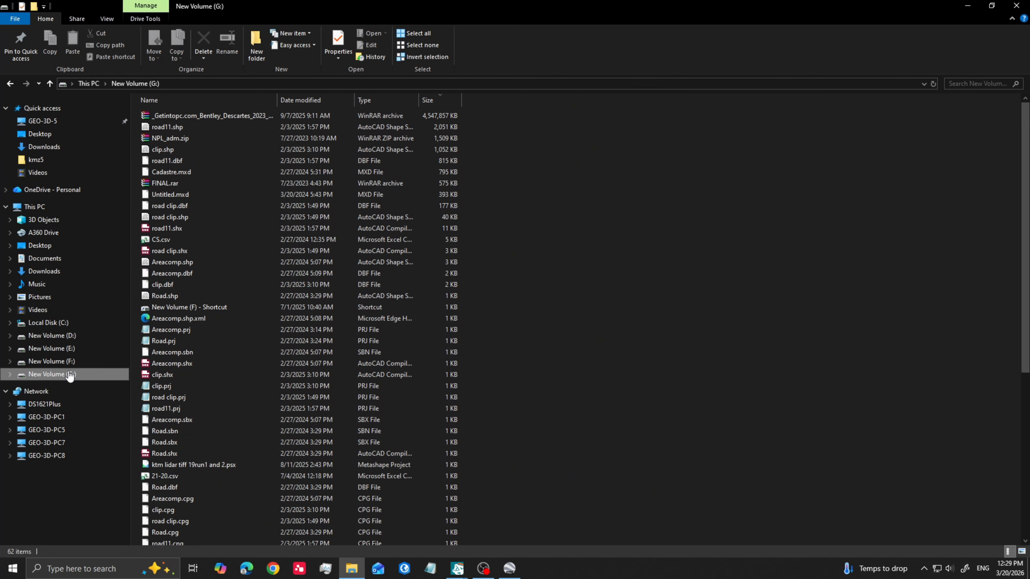
{"action": "scroll", "coordinate": [217, 374], "scroll_direction": "down", "scroll_amount": 8}
{"action": "left_click", "coordinate": [161, 539]}
{"action": "double_click", "coordinate": [161, 539]}
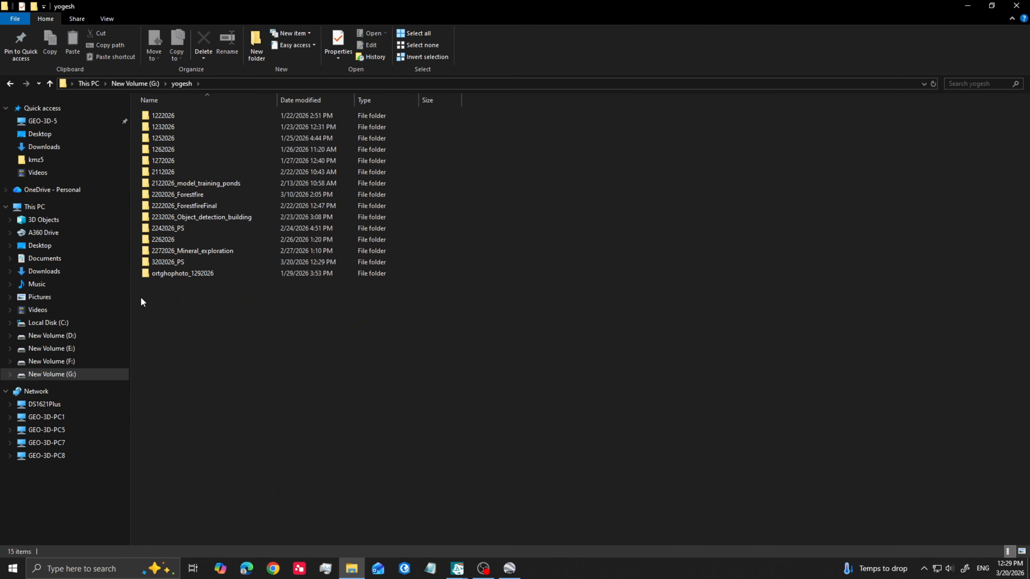
{"action": "double_click", "coordinate": [179, 262]}
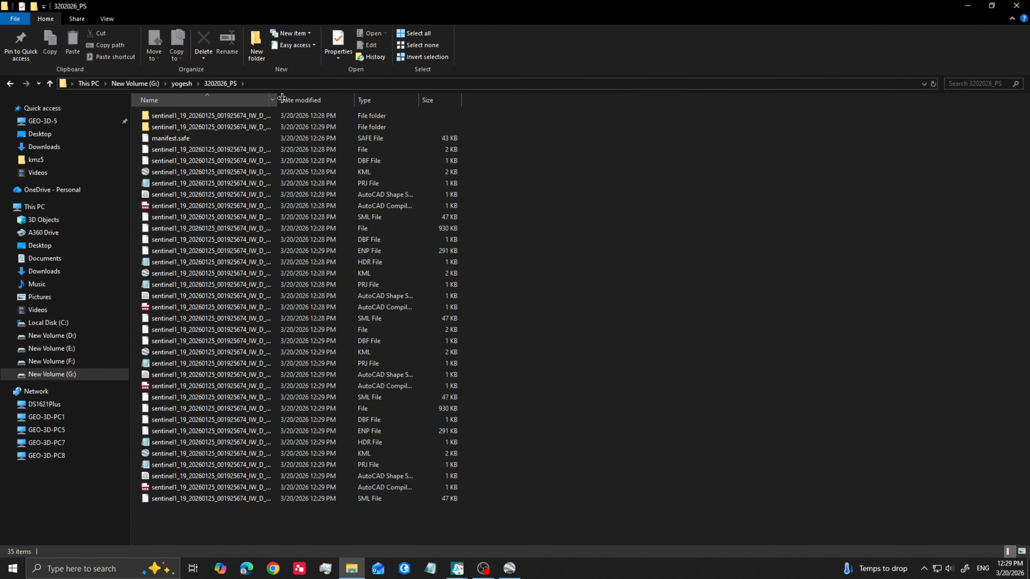
{"action": "left_click_drag", "start_coordinate": [282, 98], "coordinate": [431, 100]}
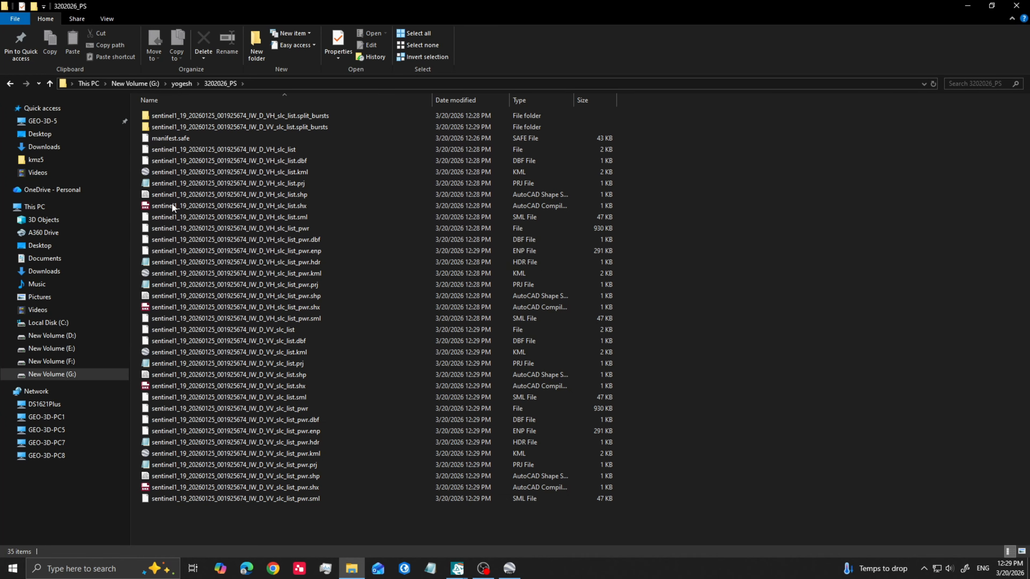
Open the Kathmandu_dispalacement folder inside the personal folder on New Volume (F:)
{"action": "left_click", "coordinate": [50, 83]}
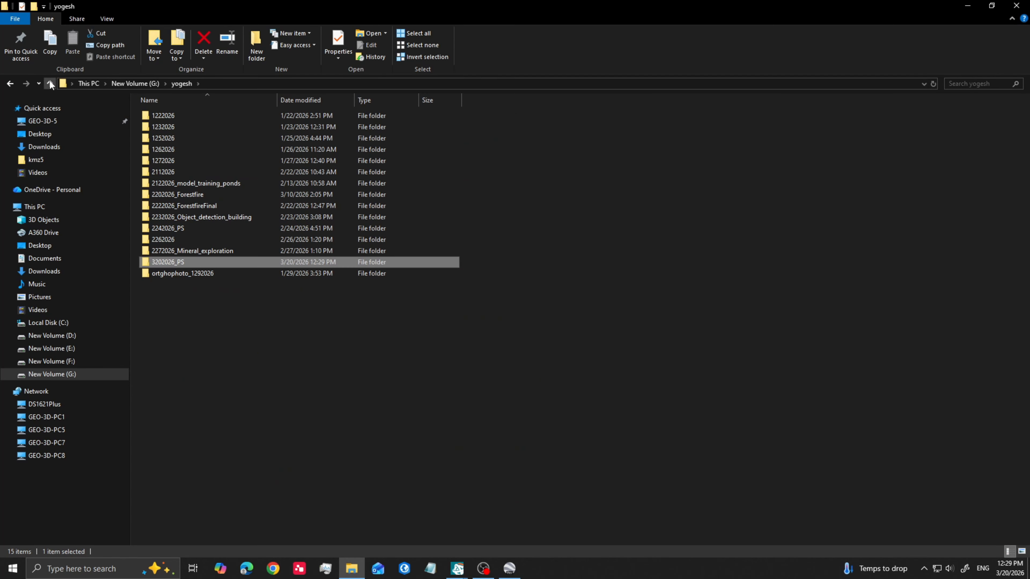
{"action": "left_click", "coordinate": [50, 84]}
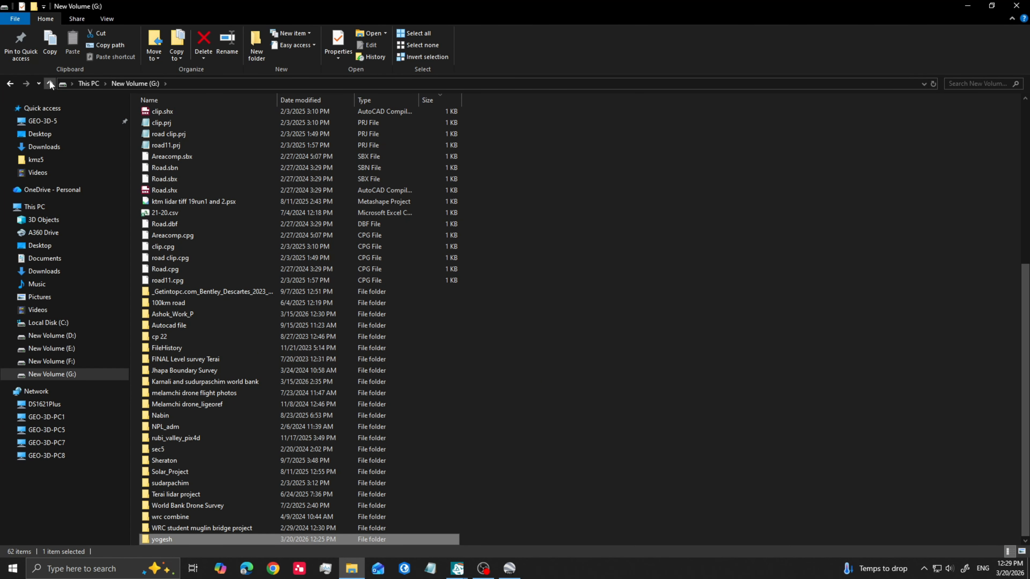
{"action": "left_click", "coordinate": [50, 83]}
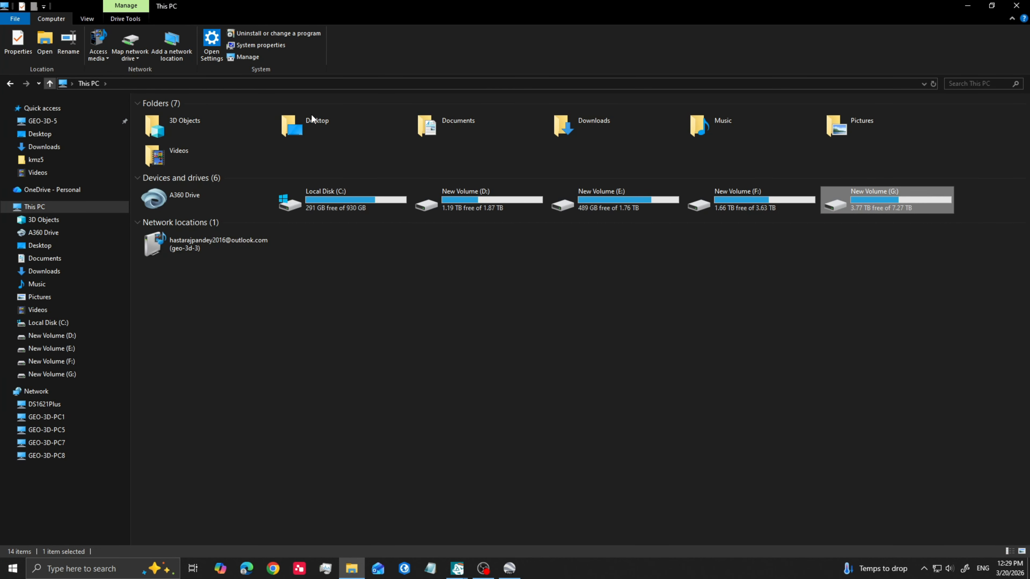
{"action": "double_click", "coordinate": [877, 198]}
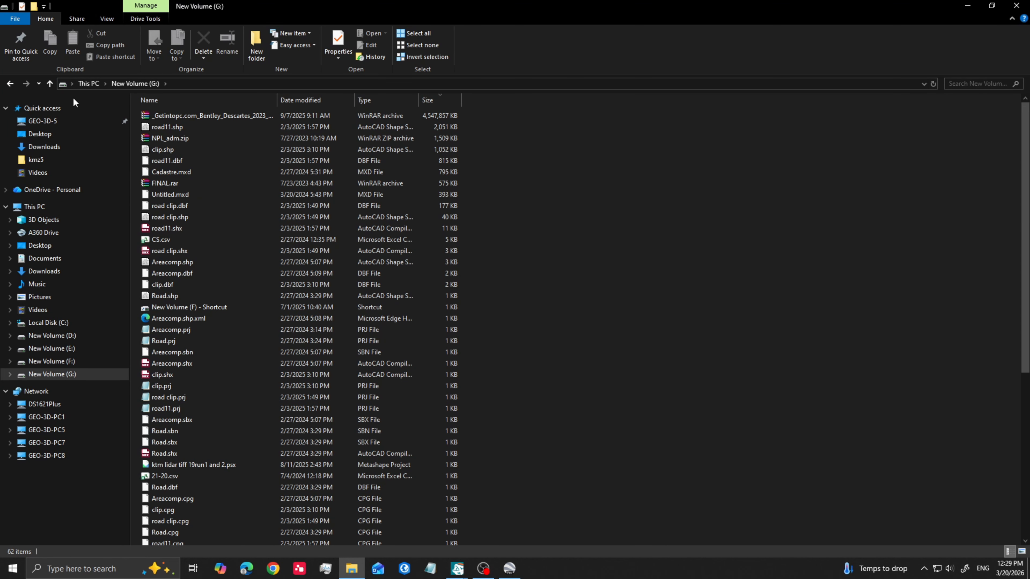
{"action": "left_click", "coordinate": [50, 84]}
{"action": "double_click", "coordinate": [747, 205]}
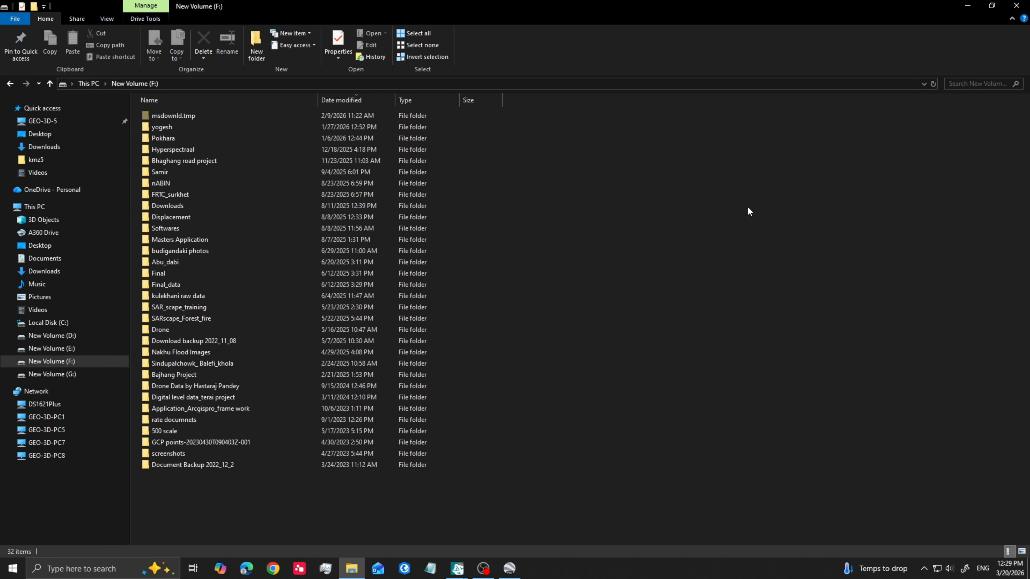
{"action": "double_click", "coordinate": [185, 126]}
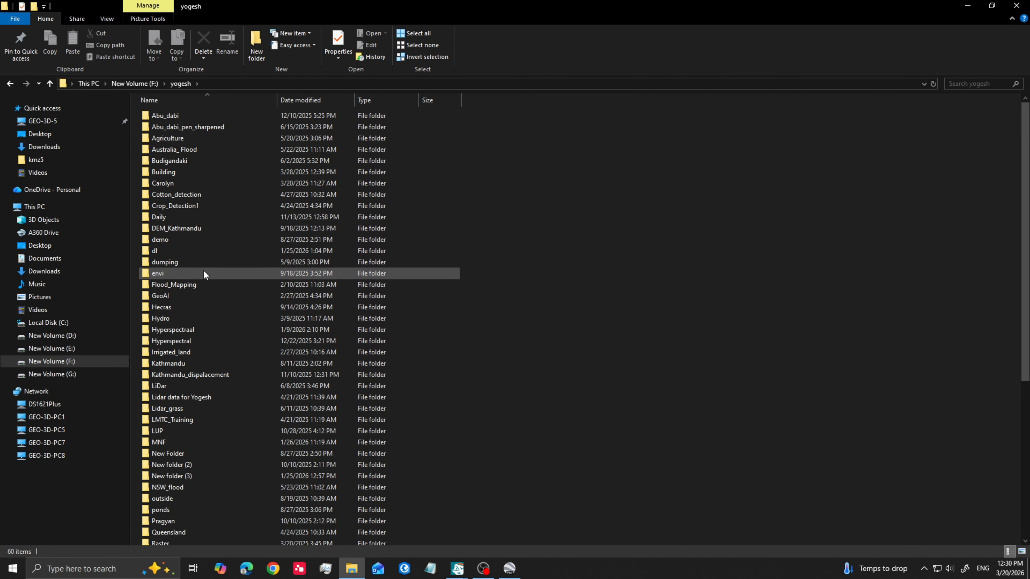
{"action": "left_click", "coordinate": [214, 375]}
{"action": "double_click", "coordinate": [214, 375]}
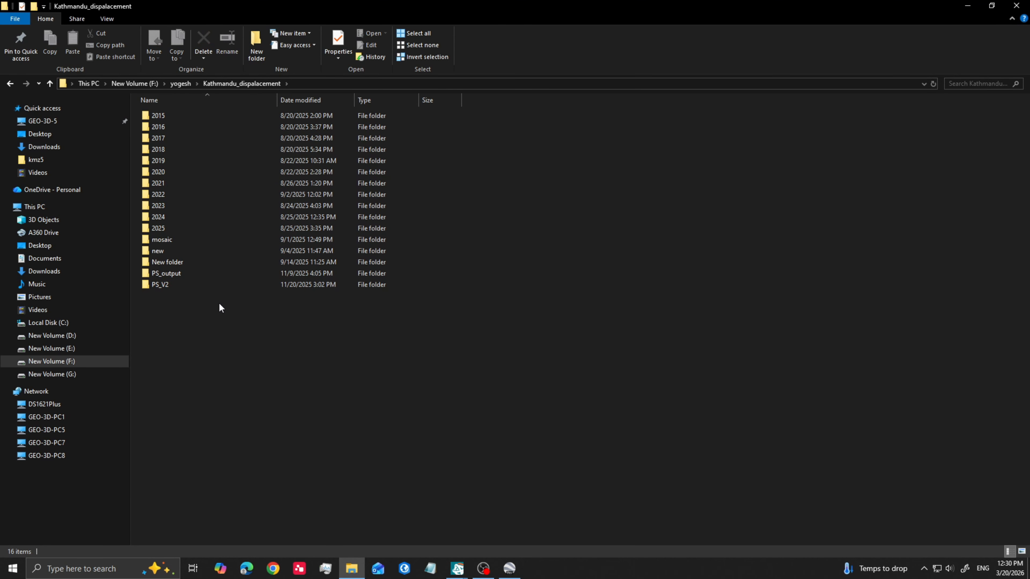
Delete the mosaic, new, New folder, PS_output and PS_V2 folders from Kathmandu_dispalacement
{"action": "left_click_drag", "start_coordinate": [242, 308], "coordinate": [154, 234]}
{"action": "right_click", "coordinate": [155, 235]}
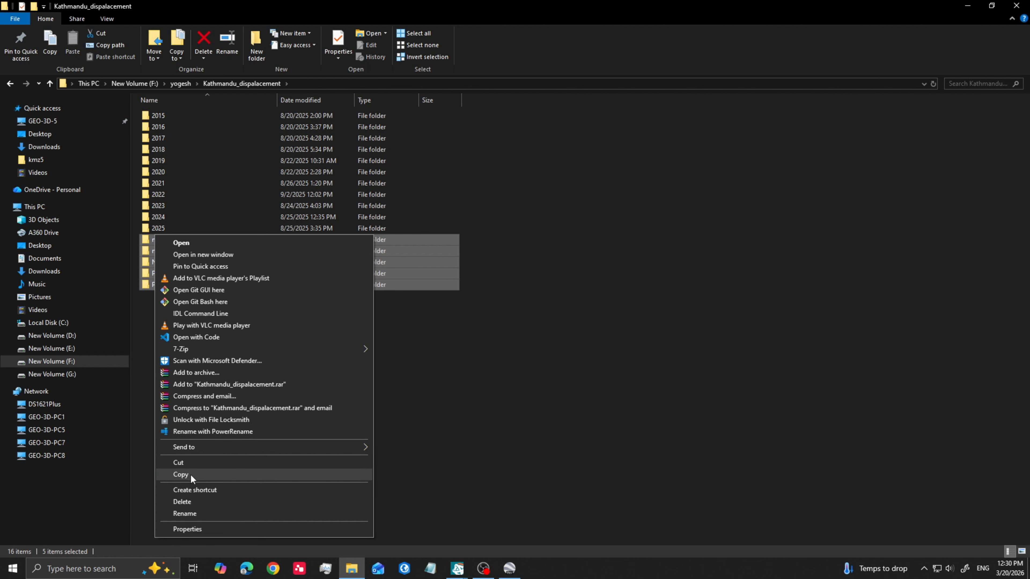
{"action": "left_click", "coordinate": [187, 500]}
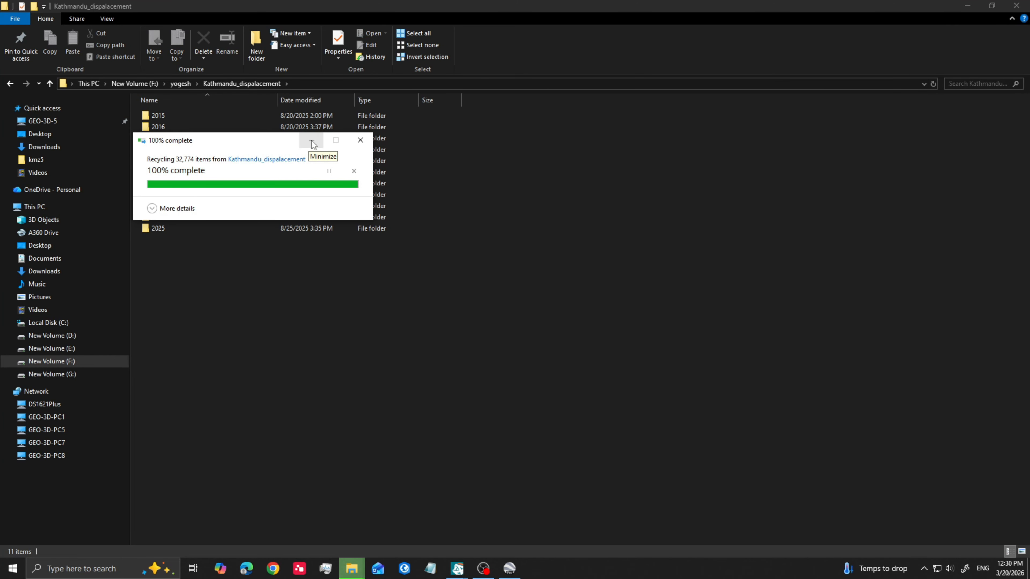
Look through the imported Sentinel-1 files in the 2015, 2016 and 2017 folders of Kathmandu_dispalacement
{"action": "double_click", "coordinate": [178, 117]}
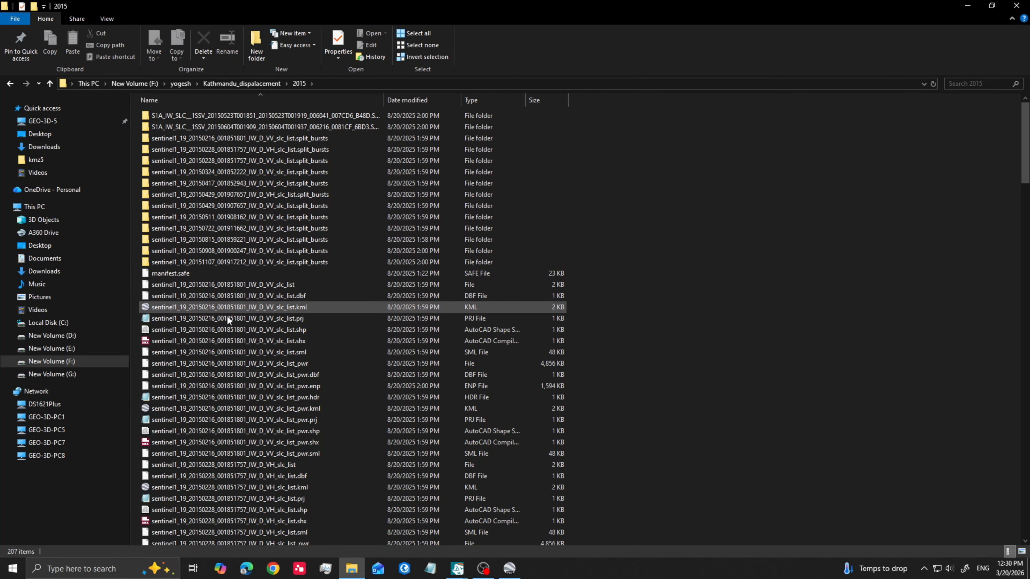
{"action": "scroll", "coordinate": [270, 365], "scroll_direction": "down", "scroll_amount": 15}
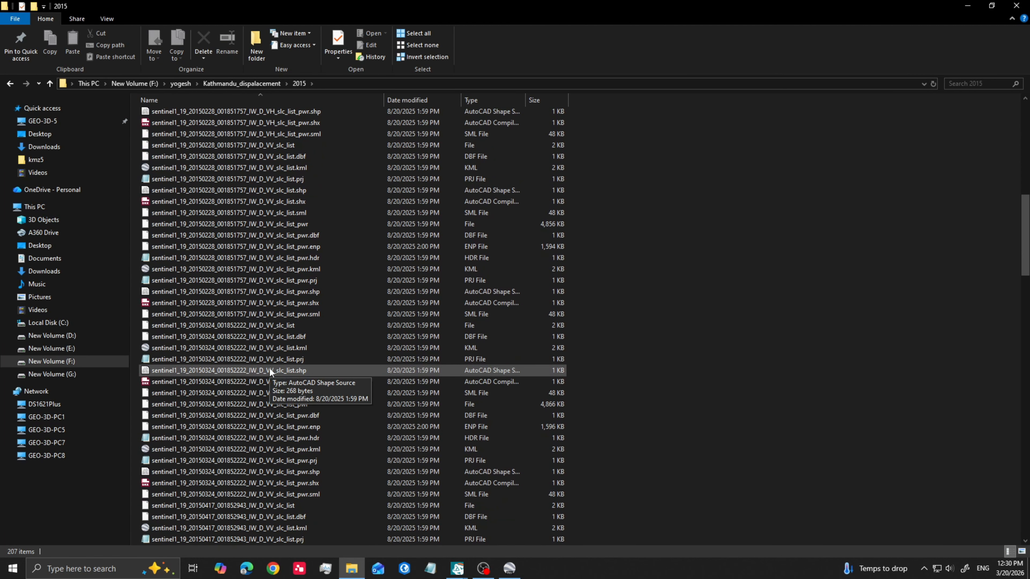
{"action": "left_click", "coordinate": [49, 83]}
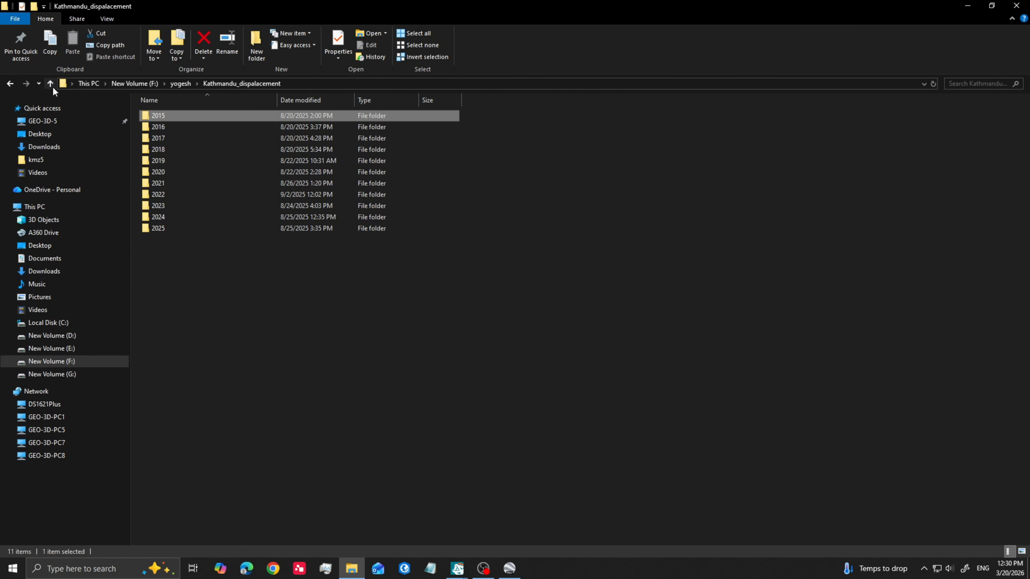
{"action": "double_click", "coordinate": [161, 126]}
{"action": "scroll", "coordinate": [208, 373], "scroll_direction": "down", "scroll_amount": 15}
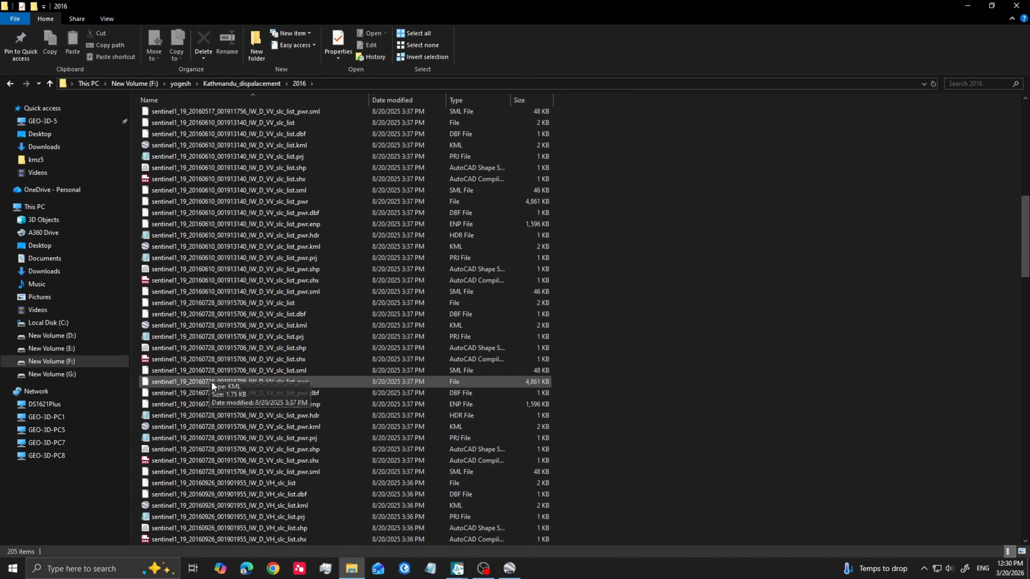
{"action": "scroll", "coordinate": [211, 389], "scroll_direction": "up", "scroll_amount": 15}
{"action": "left_click", "coordinate": [49, 84]}
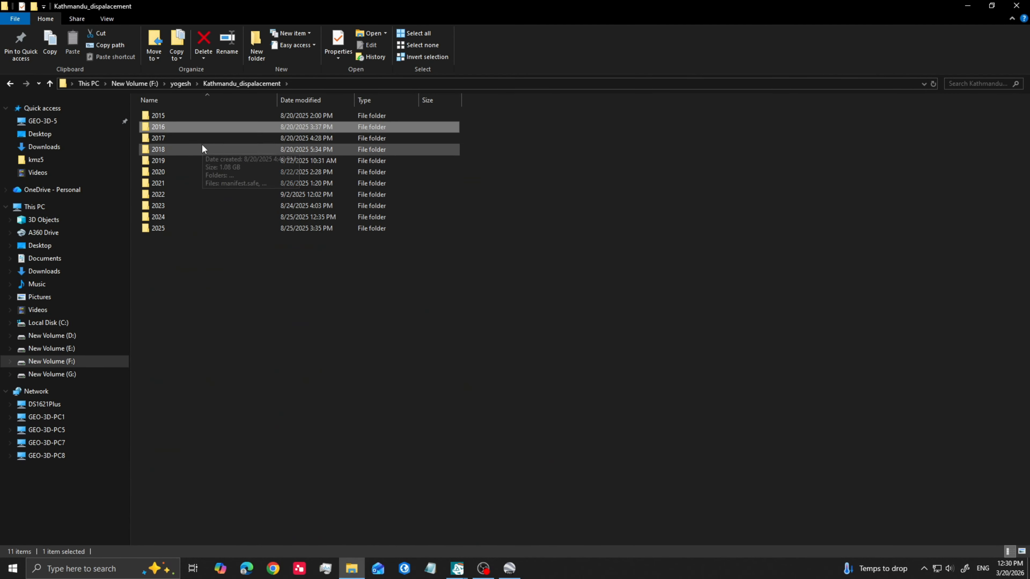
{"action": "double_click", "coordinate": [169, 138]}
{"action": "scroll", "coordinate": [196, 338], "scroll_direction": "down", "scroll_amount": 2}
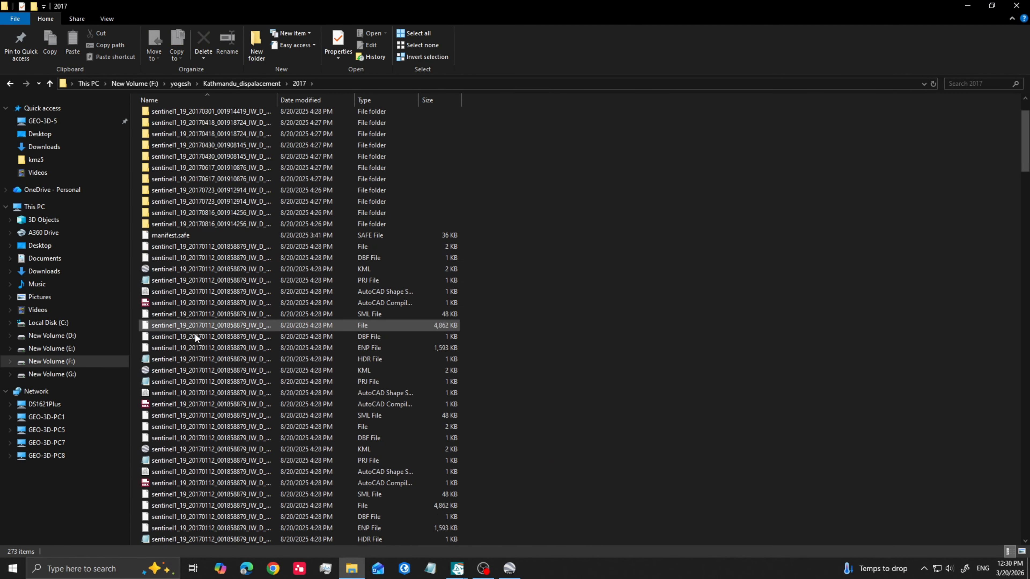
{"action": "left_click", "coordinate": [49, 84]}
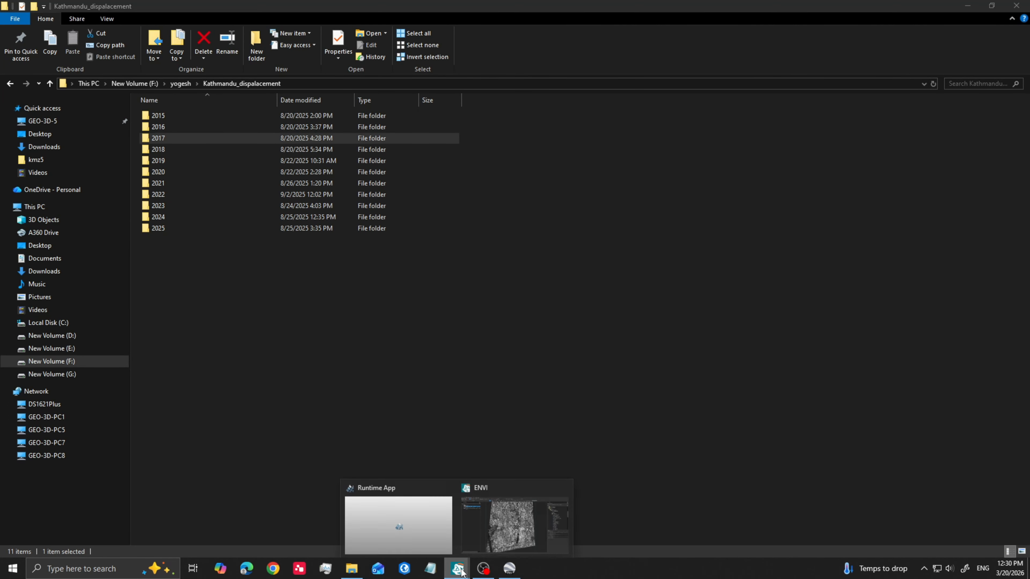
Switch to ENVI, close all files loaded in the Data Manager and dismiss the Data Manager
{"action": "left_click", "coordinate": [497, 543]}
{"action": "left_click", "coordinate": [25, 40]}
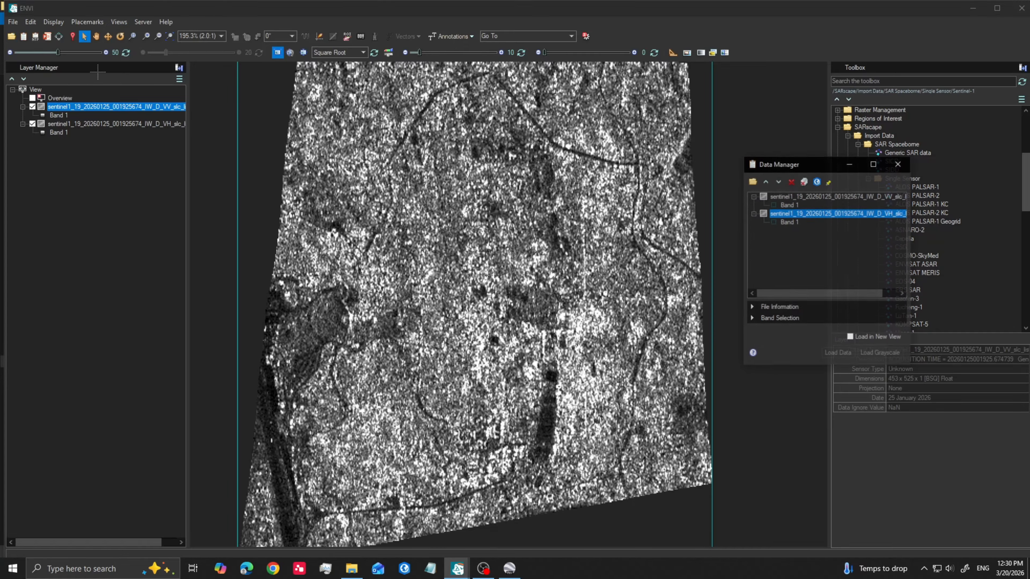
{"action": "left_click", "coordinate": [806, 181]}
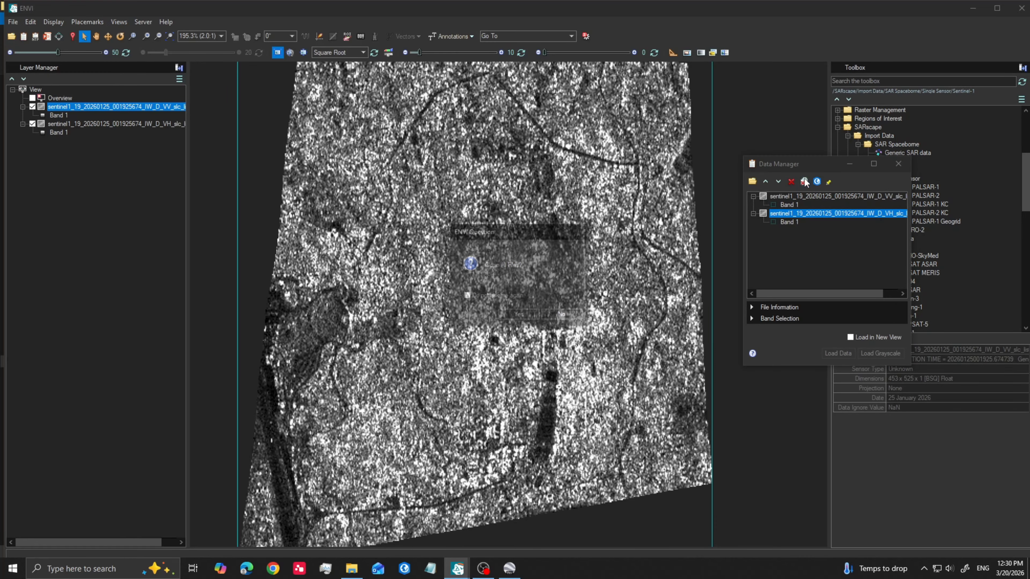
{"action": "left_click", "coordinate": [519, 315]}
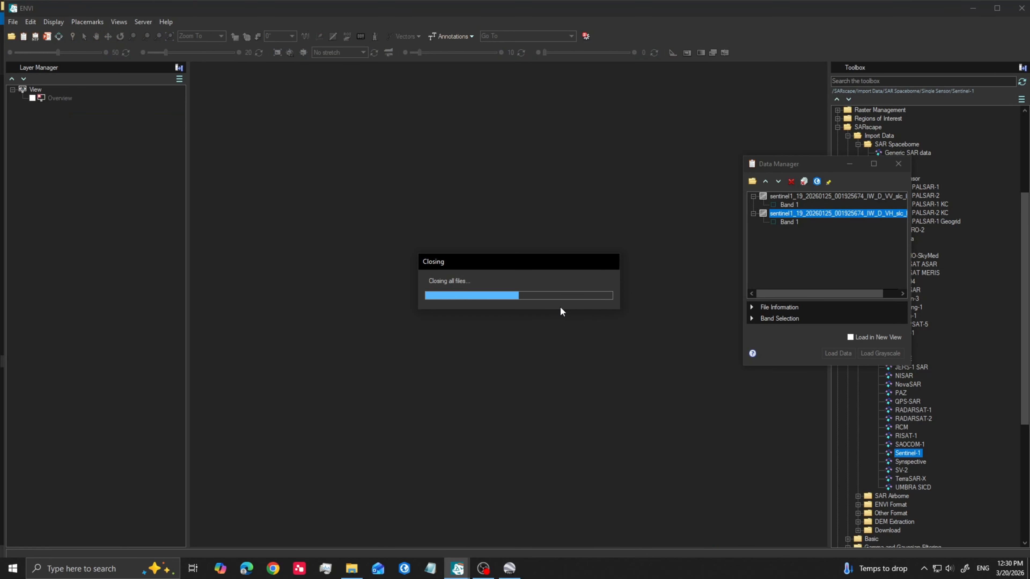
{"action": "left_click", "coordinate": [898, 163]}
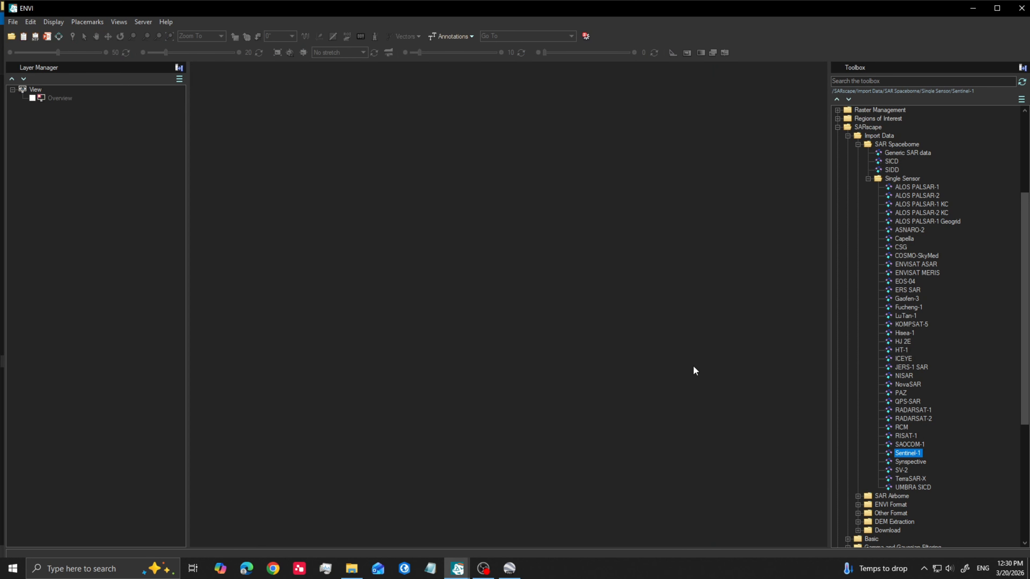
Collapse SARscape's Import Data tools and open the PS Connection Graph tool under Interferometric Stacking, with its dialog near the centre
{"action": "scroll", "coordinate": [876, 392], "scroll_direction": "down", "scroll_amount": 5}
{"action": "scroll", "coordinate": [876, 393], "scroll_direction": "up", "scroll_amount": 6}
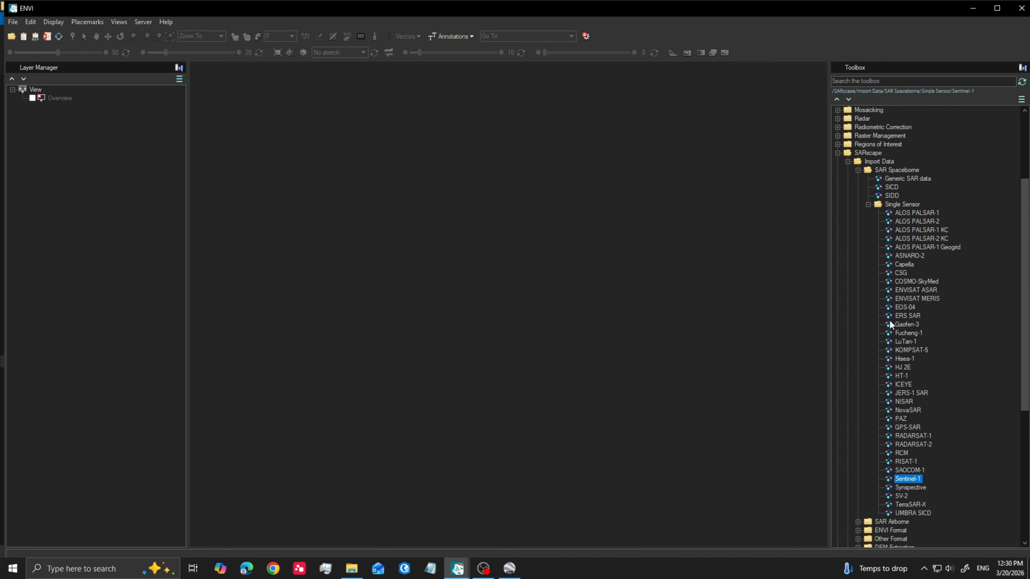
{"action": "left_click", "coordinate": [868, 204]}
{"action": "left_click", "coordinate": [854, 238]}
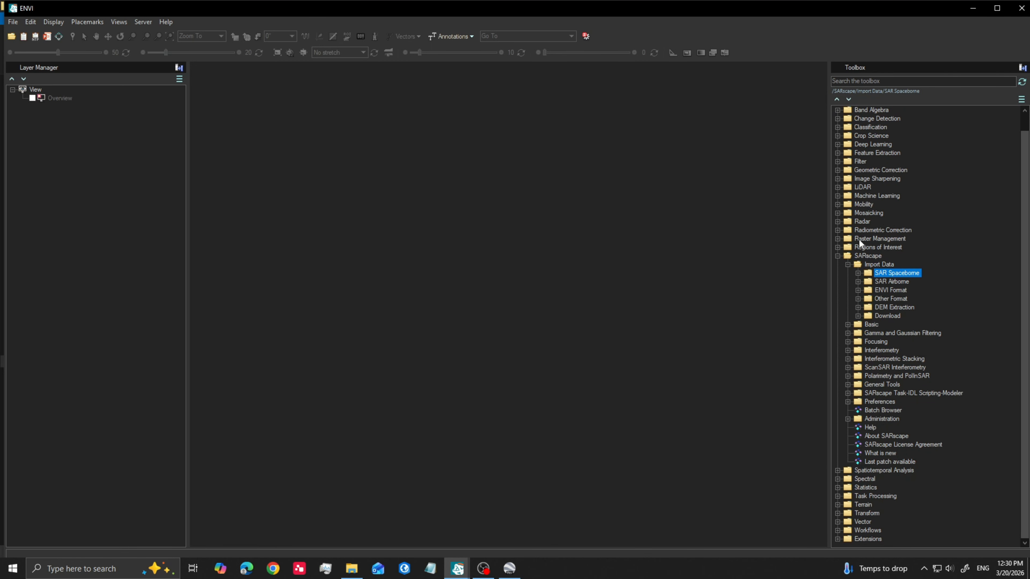
{"action": "left_click", "coordinate": [847, 265]}
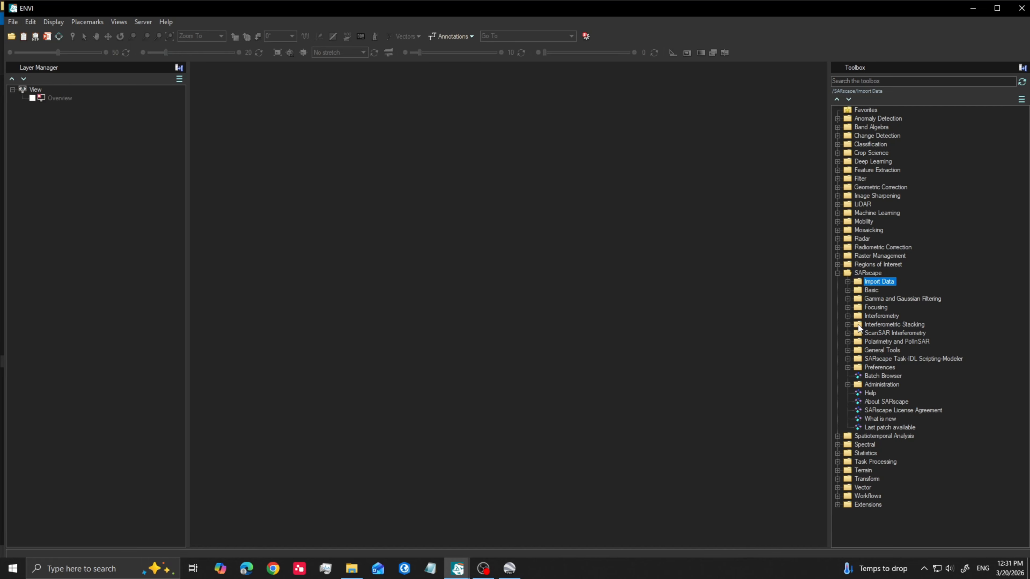
{"action": "left_click", "coordinate": [847, 325]}
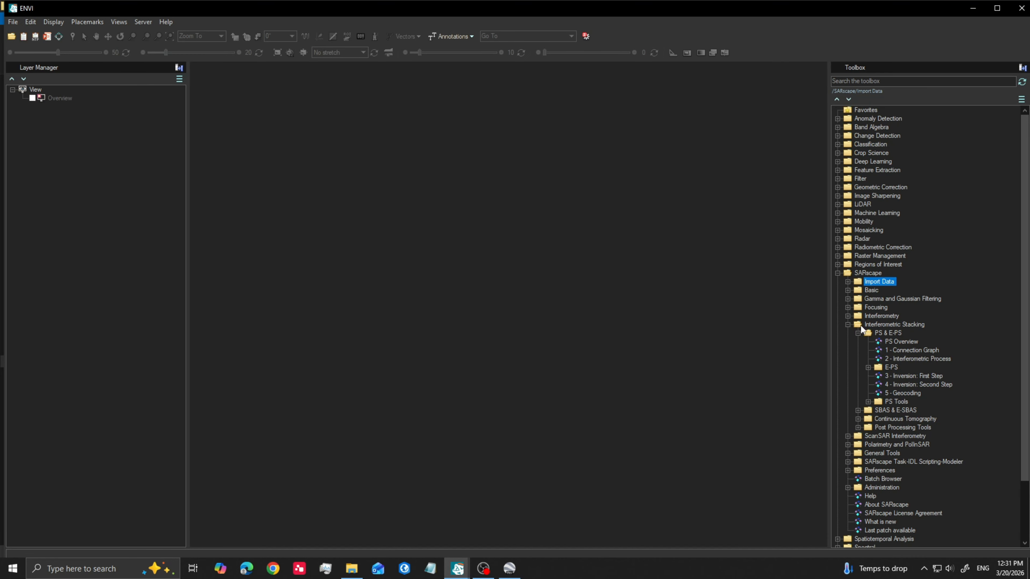
{"action": "left_click", "coordinate": [904, 351]}
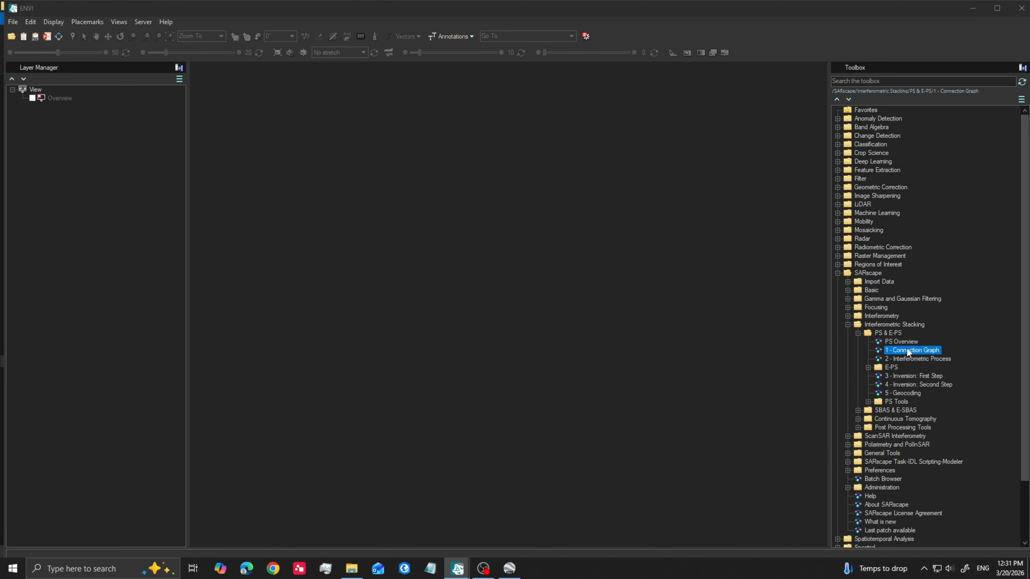
{"action": "double_click", "coordinate": [912, 350]}
{"action": "left_click_drag", "start_coordinate": [912, 177], "coordinate": [550, 123]}
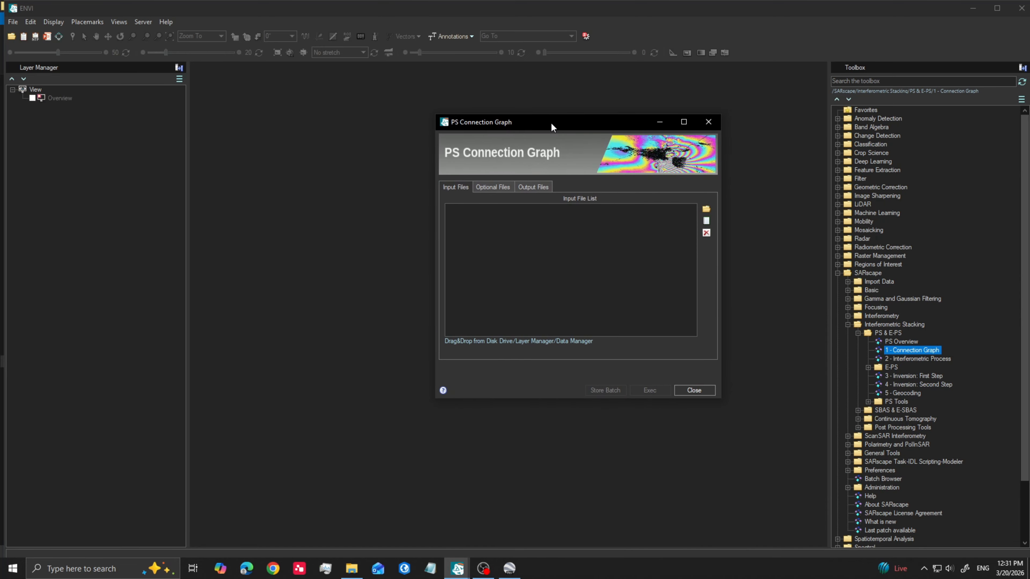
Start adding input files and browse to the 2015 folder in Kathmandu_dispalacement on New Volume (F:)
{"action": "left_click", "coordinate": [706, 209]}
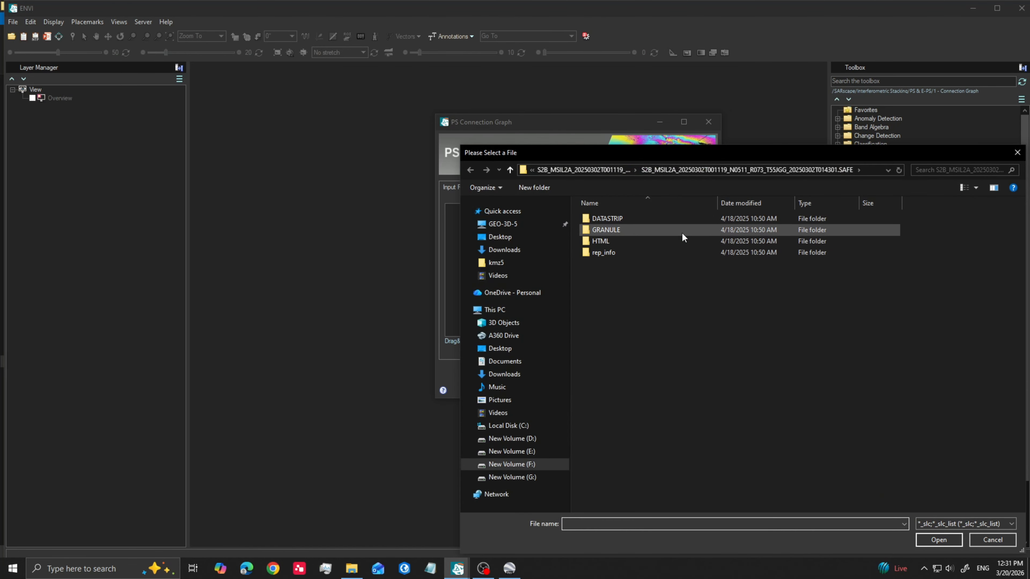
{"action": "left_click", "coordinate": [523, 465]}
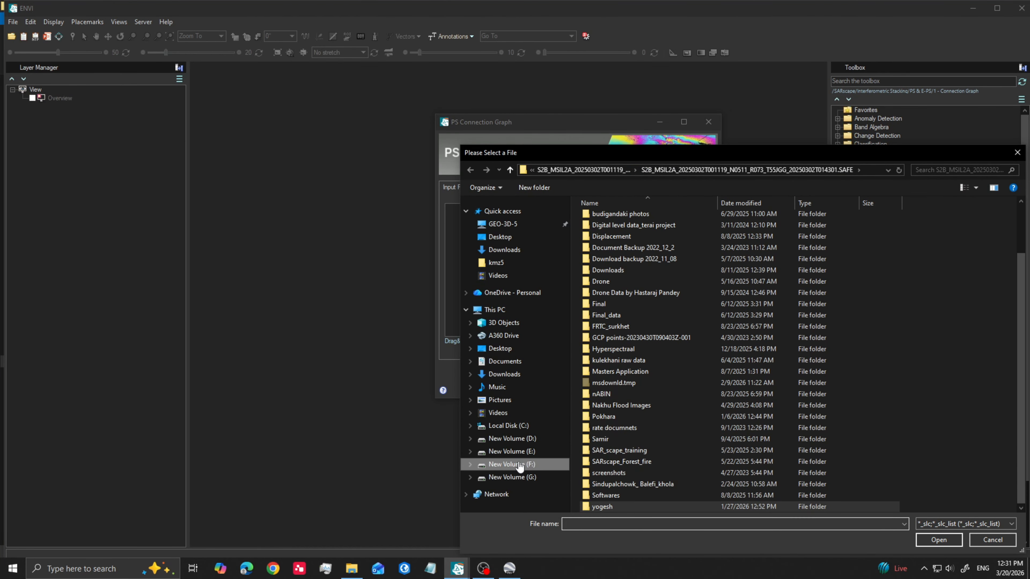
{"action": "double_click", "coordinate": [603, 507]}
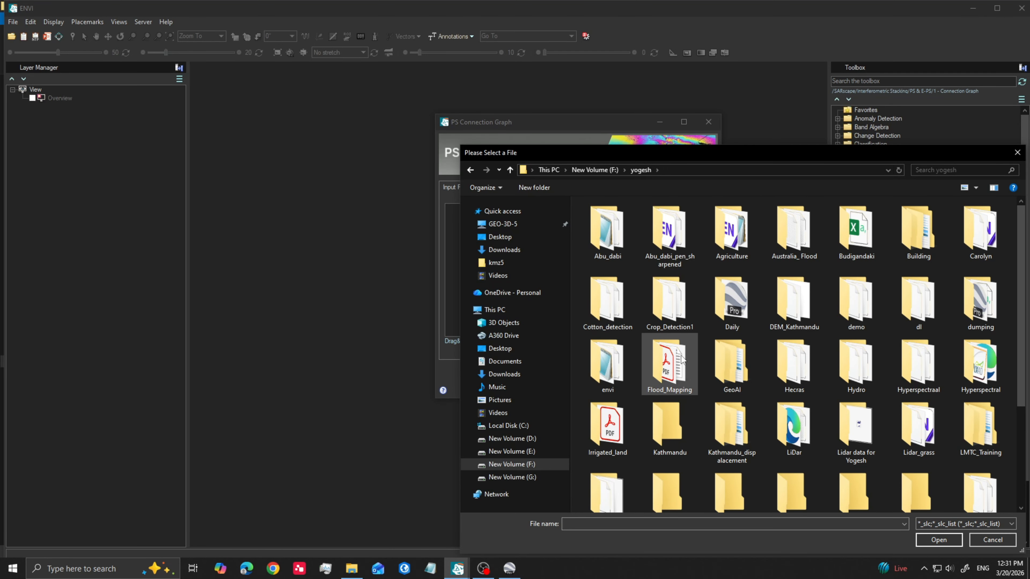
{"action": "double_click", "coordinate": [726, 436]}
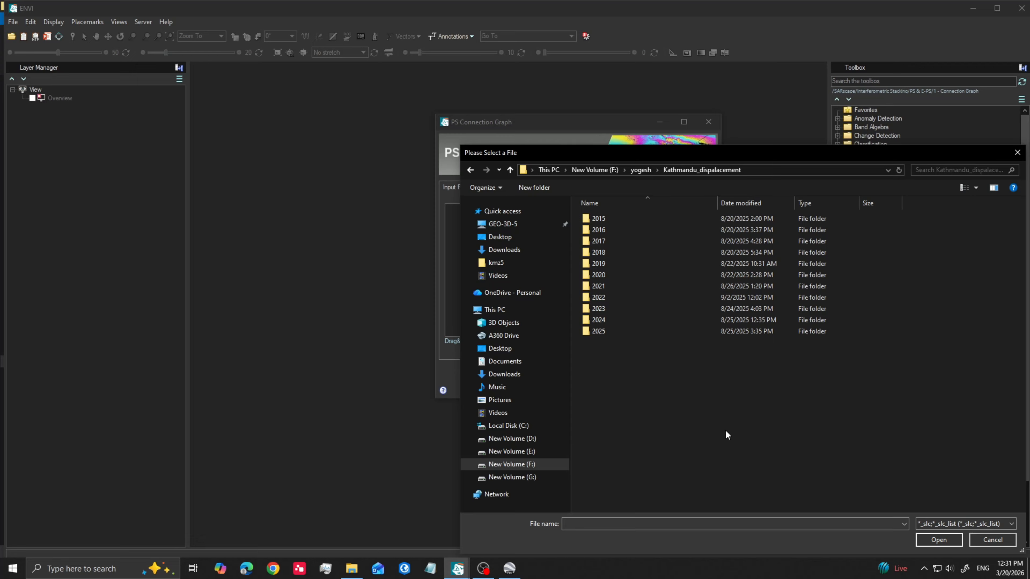
{"action": "double_click", "coordinate": [597, 217]}
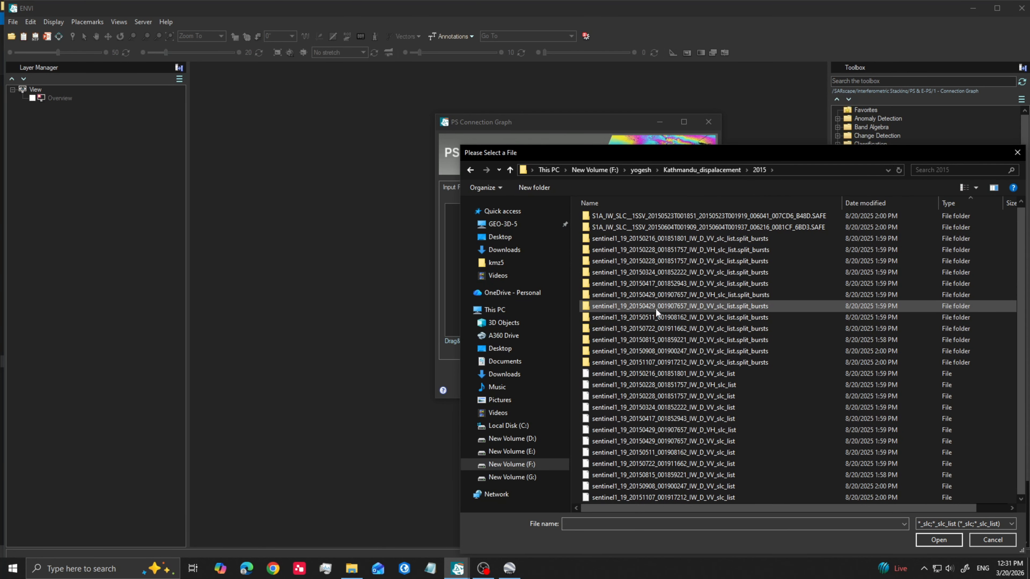
Add all VV slc_list files from the 2015 folder, 20150216 through 20151107, to the Connection Graph input list, leaving out the VH files
{"action": "left_click", "coordinate": [738, 374]}
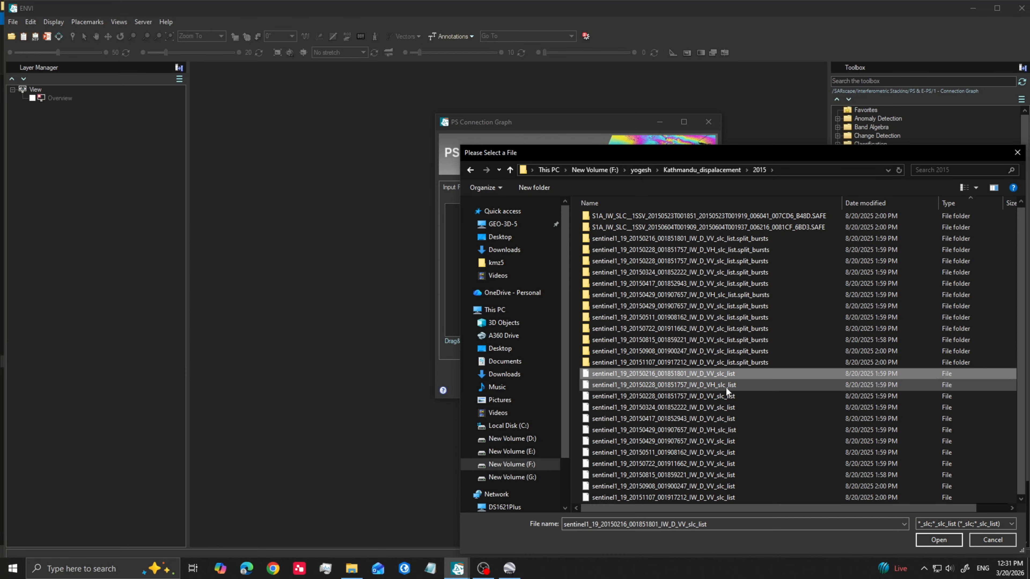
{"action": "left_click", "coordinate": [706, 396], "text": "ctrl"}
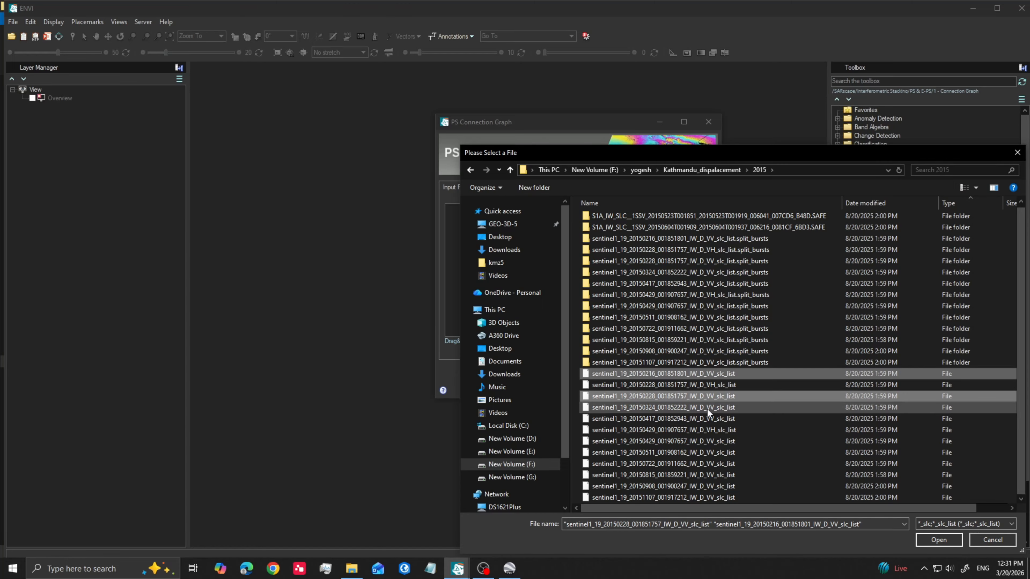
{"action": "left_click", "coordinate": [706, 408], "text": "ctrl"}
{"action": "left_click", "coordinate": [708, 419], "text": "ctrl"}
{"action": "left_click", "coordinate": [698, 440], "text": "ctrl"}
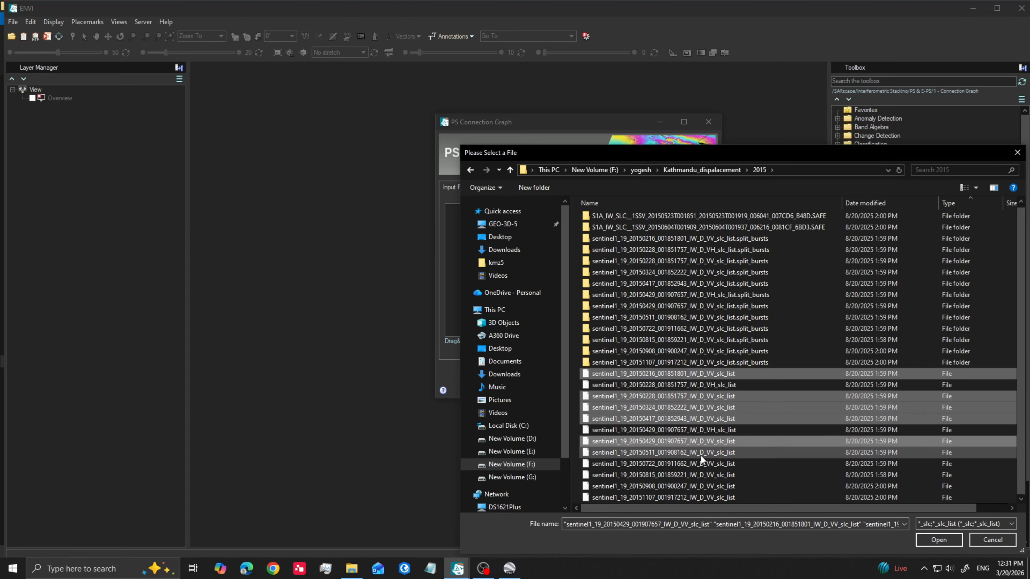
{"action": "left_click", "coordinate": [696, 452], "text": "ctrl"}
{"action": "left_click", "coordinate": [705, 464], "text": "ctrl"}
{"action": "left_click", "coordinate": [698, 476], "text": "ctrl"}
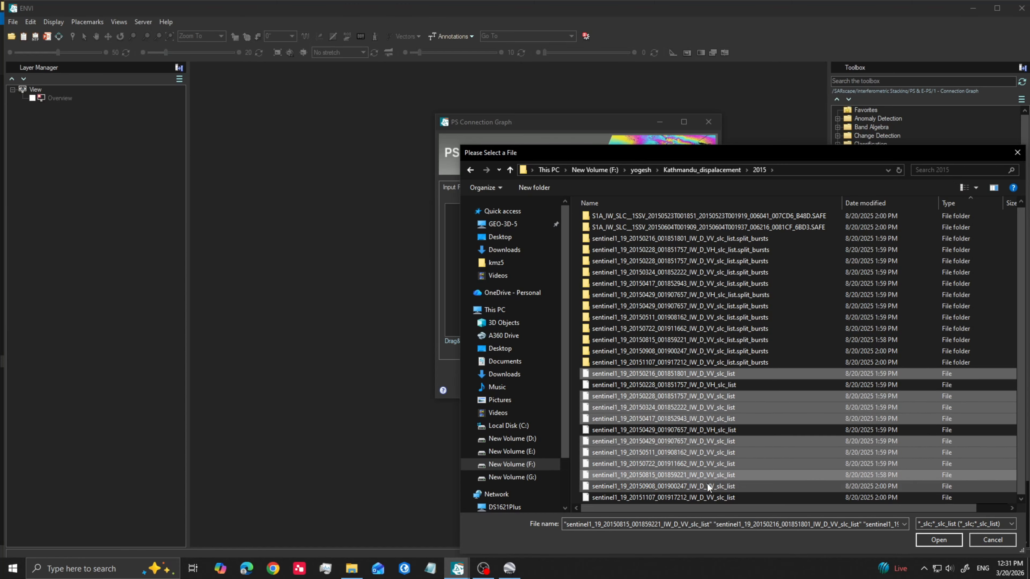
{"action": "left_click", "coordinate": [705, 486], "text": "ctrl"}
{"action": "left_click", "coordinate": [697, 497], "text": "ctrl"}
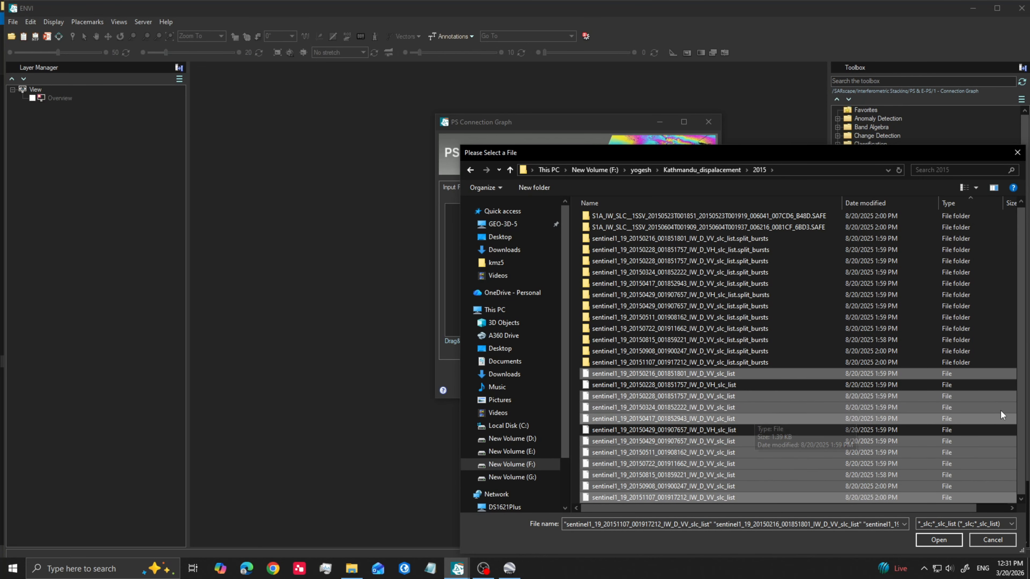
{"action": "left_click", "coordinate": [939, 540]}
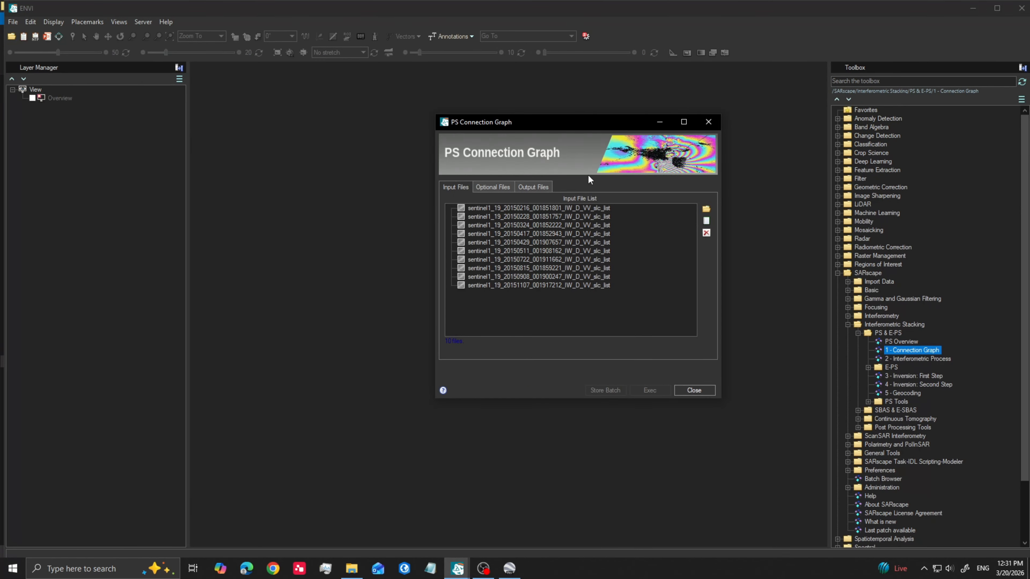
Add the VV slc_list files from the 2016 folder, 20160306 through 20161231, to the input list without the VH files
{"action": "left_click", "coordinate": [705, 209]}
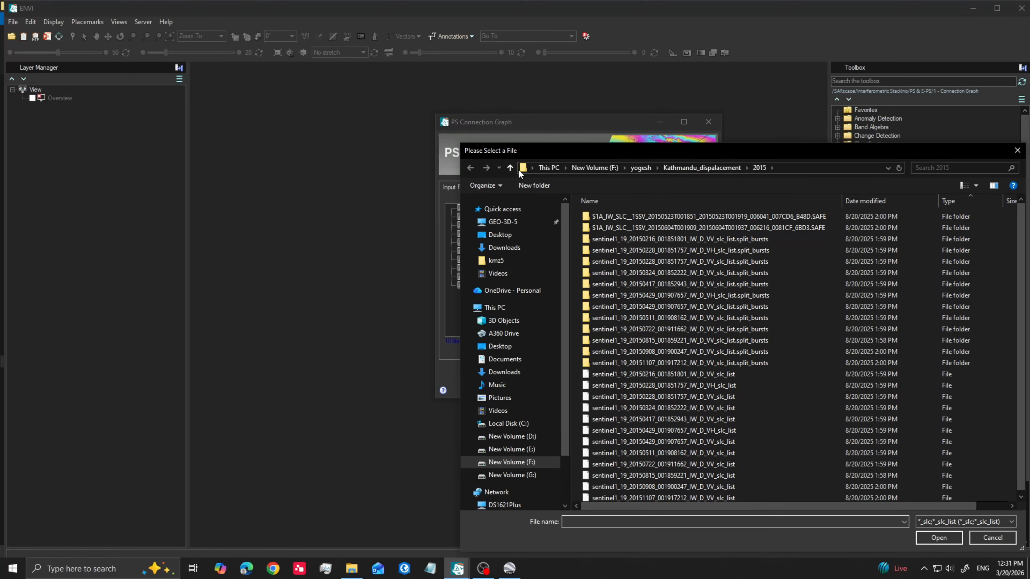
{"action": "left_click", "coordinate": [509, 167]}
{"action": "double_click", "coordinate": [597, 228]}
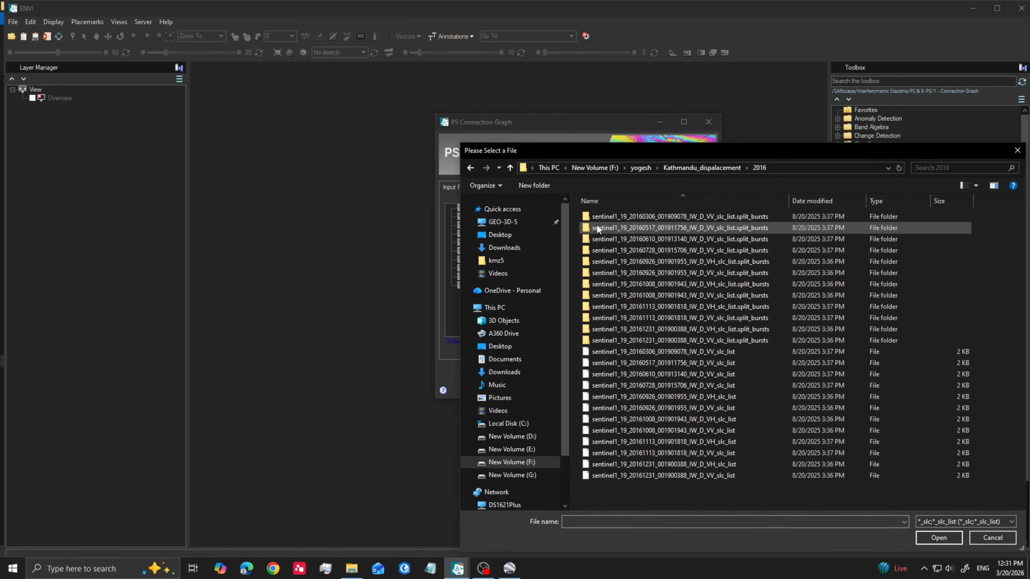
{"action": "left_click_drag", "start_coordinate": [727, 348], "coordinate": [676, 386]}
{"action": "left_click", "coordinate": [689, 408], "text": "ctrl"}
{"action": "left_click", "coordinate": [689, 431], "text": "ctrl"}
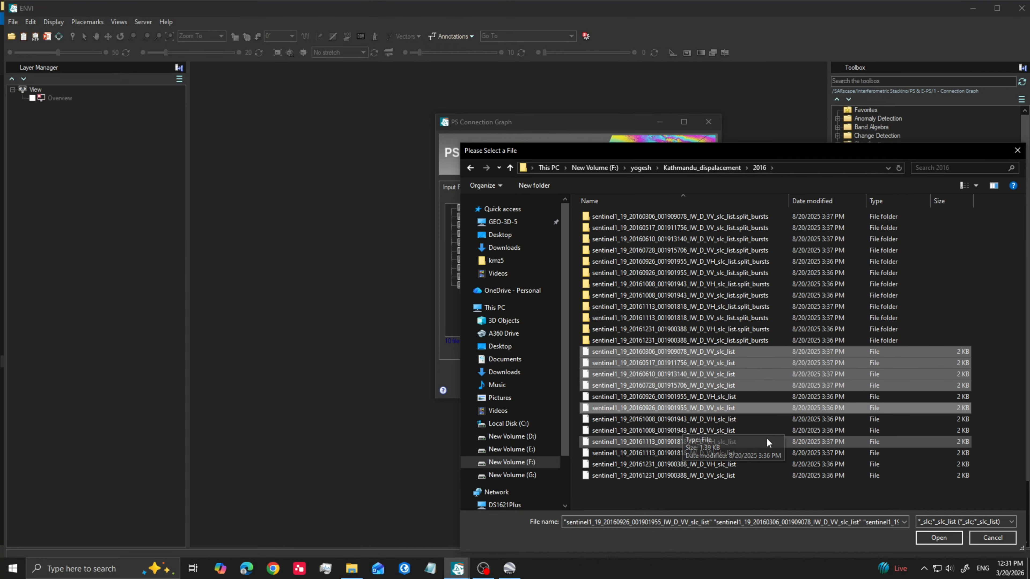
{"action": "left_click", "coordinate": [689, 452], "text": "ctrl"}
{"action": "left_click", "coordinate": [689, 475], "text": "ctrl"}
{"action": "left_click", "coordinate": [939, 538]}
Add the VV slc_list files from the 2017 folder, 20170112 through 20170816, to the input list without the VH files
{"action": "left_click", "coordinate": [706, 209]}
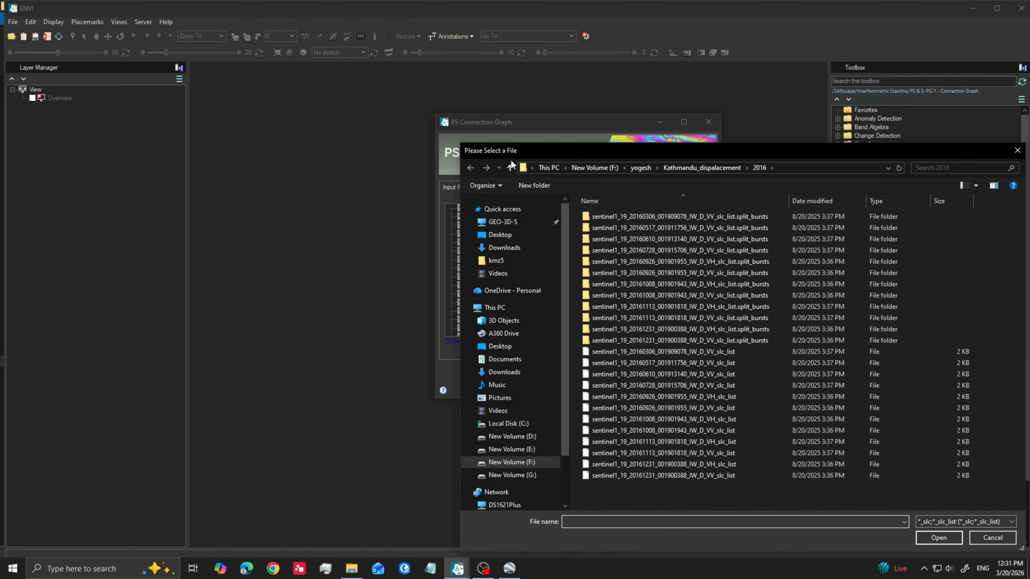
{"action": "left_click", "coordinate": [509, 168]}
{"action": "double_click", "coordinate": [603, 239]}
{"action": "scroll", "coordinate": [646, 337], "scroll_direction": "down", "scroll_amount": 3}
{"action": "left_click", "coordinate": [689, 347], "text": "ctrl"}
{"action": "left_click", "coordinate": [697, 369], "text": "ctrl"}
{"action": "left_click", "coordinate": [707, 392], "text": "ctrl"}
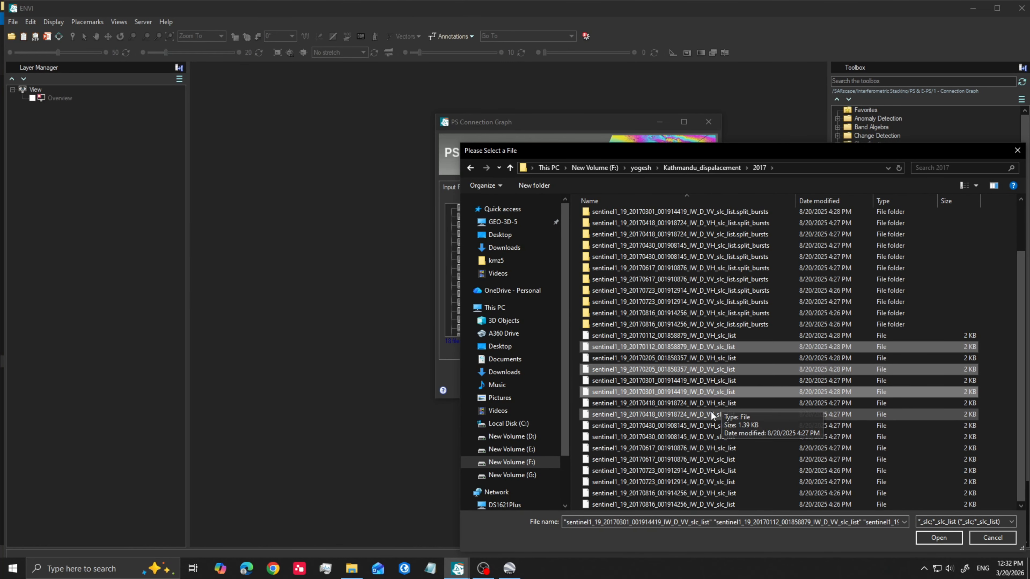
{"action": "left_click", "coordinate": [710, 414], "text": "ctrl"}
{"action": "left_click", "coordinate": [710, 437], "text": "ctrl"}
{"action": "left_click", "coordinate": [709, 459], "text": "ctrl"}
{"action": "left_click", "coordinate": [706, 482], "text": "ctrl"}
{"action": "left_click", "coordinate": [699, 504], "text": "ctrl"}
{"action": "left_click", "coordinate": [941, 539]}
Add the VV slc_list files from the 2018 folder, 20180119 through 20181221, to the input list without the VH files
{"action": "left_click", "coordinate": [706, 209]}
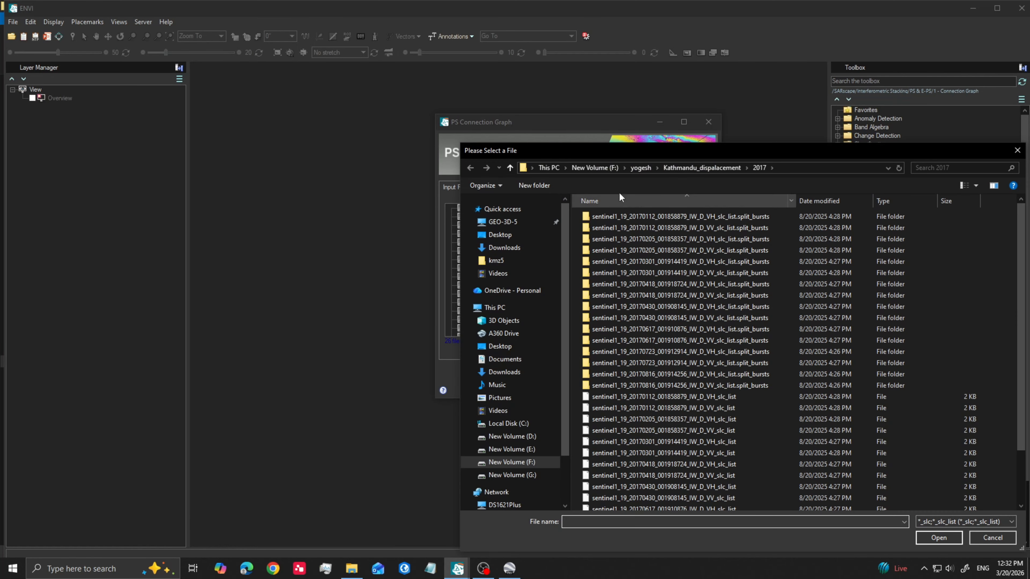
{"action": "left_click", "coordinate": [510, 167]}
{"action": "double_click", "coordinate": [617, 248]}
{"action": "scroll", "coordinate": [672, 264], "scroll_direction": "down", "scroll_amount": 3}
{"action": "left_click", "coordinate": [681, 248], "text": "ctrl"}
{"action": "left_click", "coordinate": [689, 270], "text": "ctrl"}
{"action": "left_click", "coordinate": [697, 292], "text": "ctrl"}
{"action": "left_click", "coordinate": [703, 315], "text": "ctrl"}
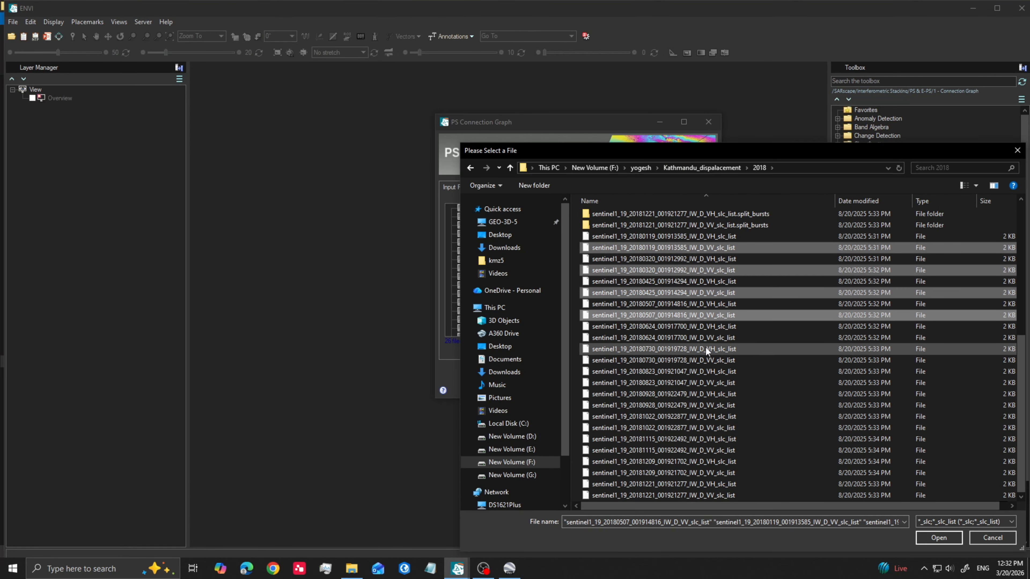
{"action": "left_click", "coordinate": [707, 337], "text": "ctrl"}
{"action": "left_click", "coordinate": [716, 382], "text": "ctrl"}
{"action": "left_click", "coordinate": [717, 405], "text": "ctrl"}
{"action": "left_click", "coordinate": [710, 427], "text": "ctrl"}
{"action": "left_click", "coordinate": [713, 450], "text": "ctrl"}
{"action": "left_click", "coordinate": [717, 473], "text": "ctrl"}
{"action": "left_click", "coordinate": [719, 495], "text": "ctrl"}
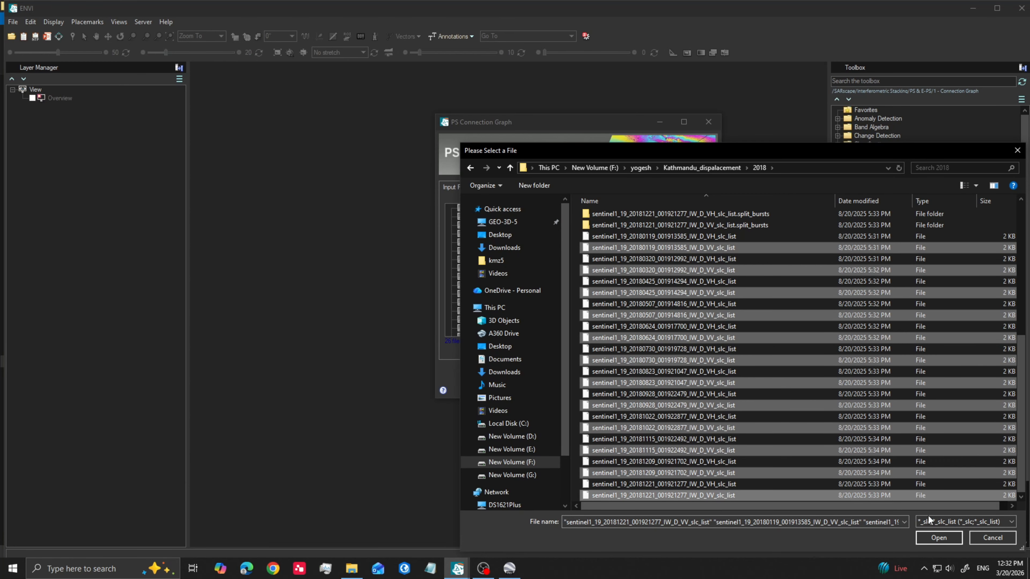
{"action": "left_click", "coordinate": [938, 538]}
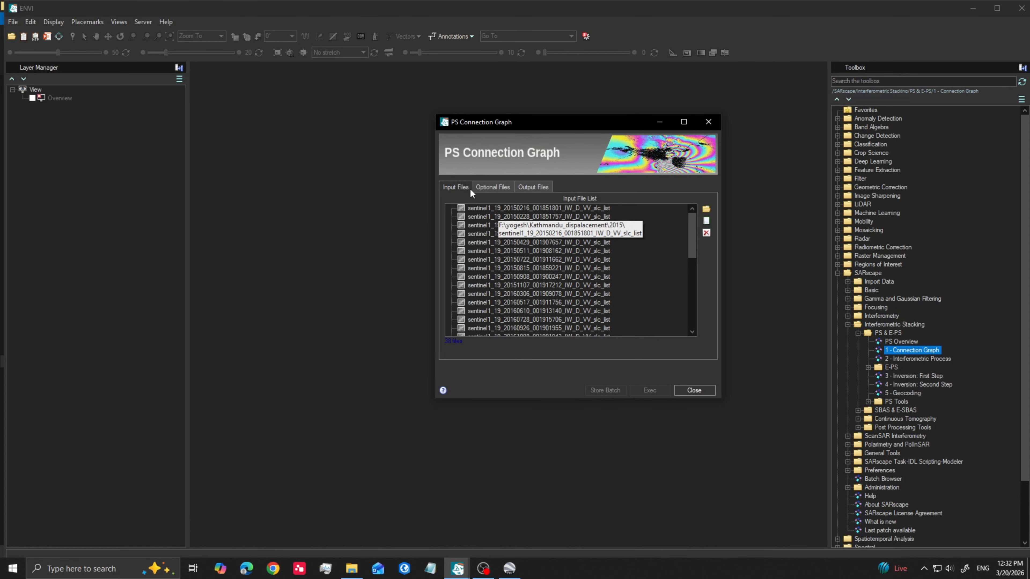
Leave the optional reference file empty and browse for the output root name to the parent folder of 3202026_PS on New Volume (G:)
{"action": "left_click", "coordinate": [491, 186]}
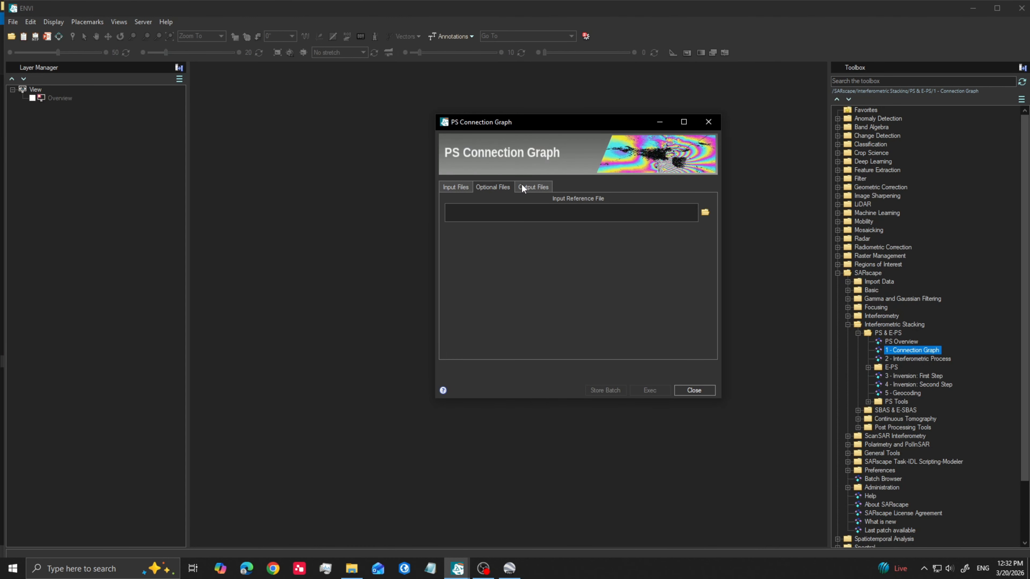
{"action": "left_click", "coordinate": [536, 187]}
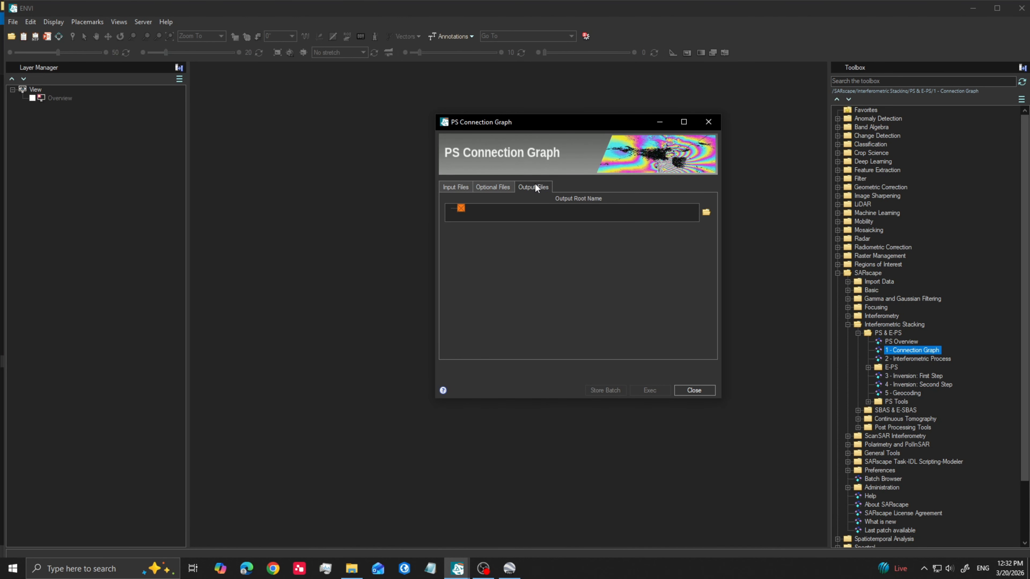
{"action": "left_click", "coordinate": [706, 213]}
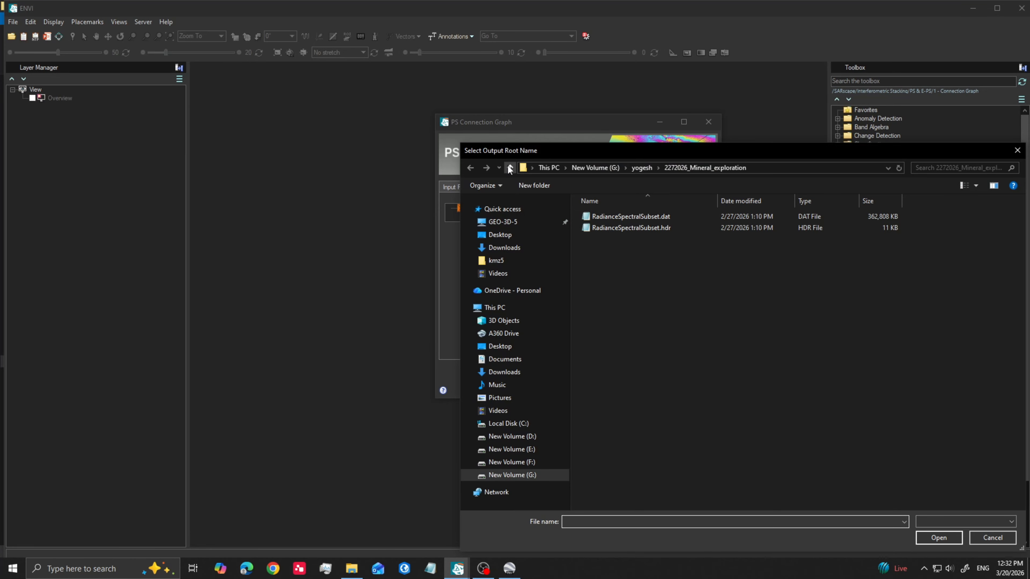
{"action": "left_click", "coordinate": [525, 463]}
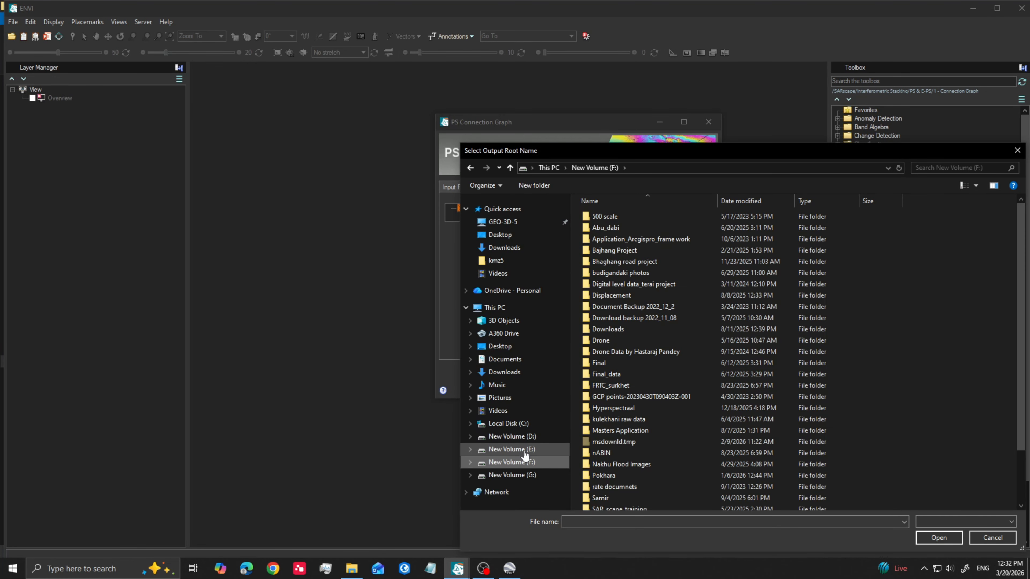
{"action": "scroll", "coordinate": [679, 373], "scroll_direction": "down", "scroll_amount": 2}
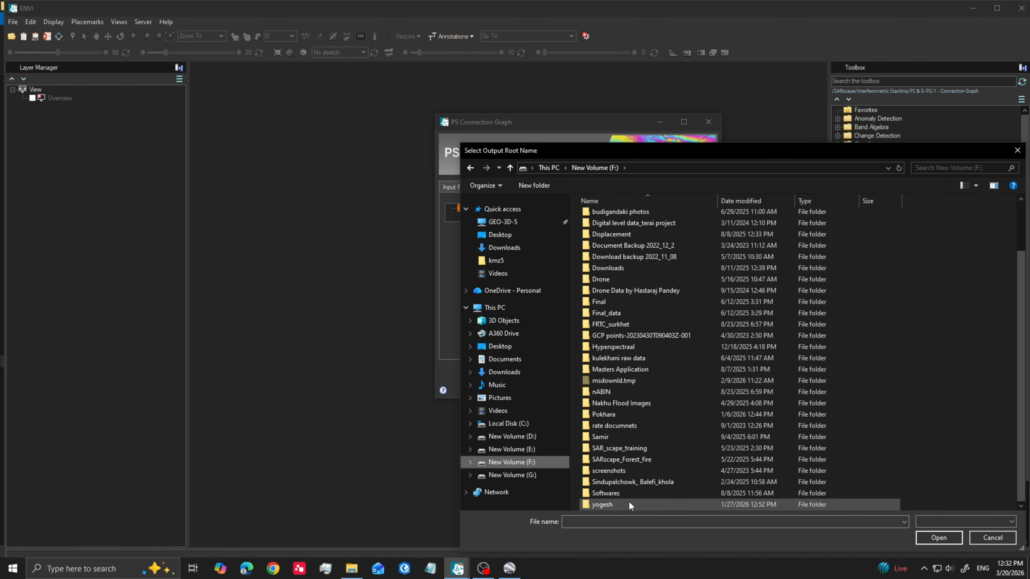
{"action": "left_click", "coordinate": [512, 475]}
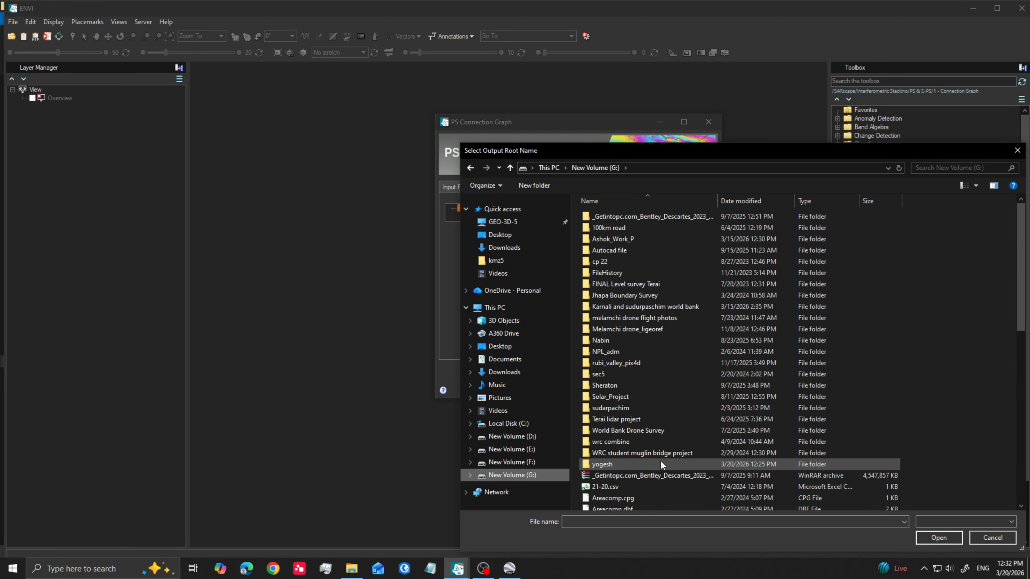
{"action": "scroll", "coordinate": [648, 446], "scroll_direction": "down", "scroll_amount": 5}
{"action": "double_click", "coordinate": [599, 300]}
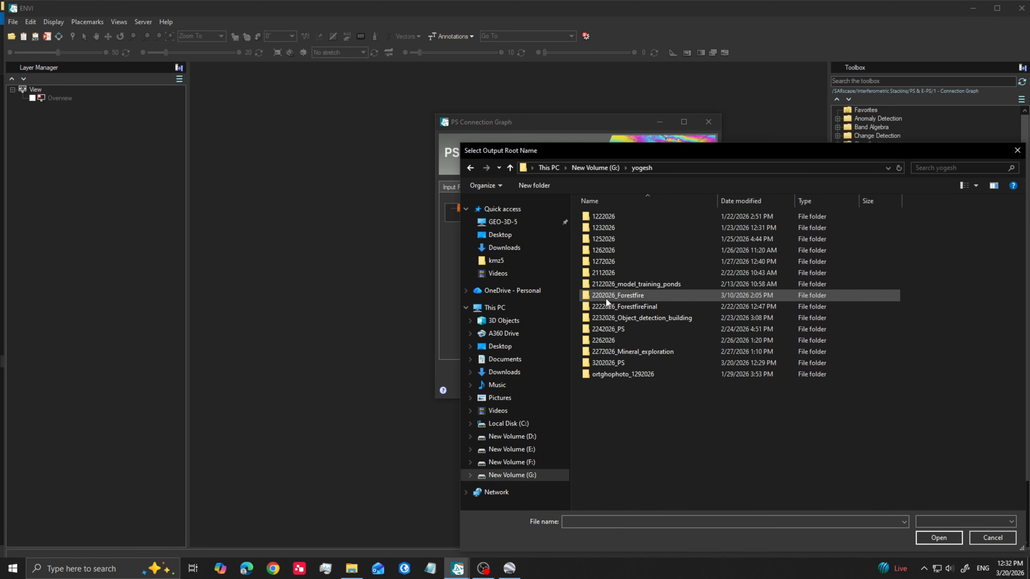
{"action": "double_click", "coordinate": [616, 363]}
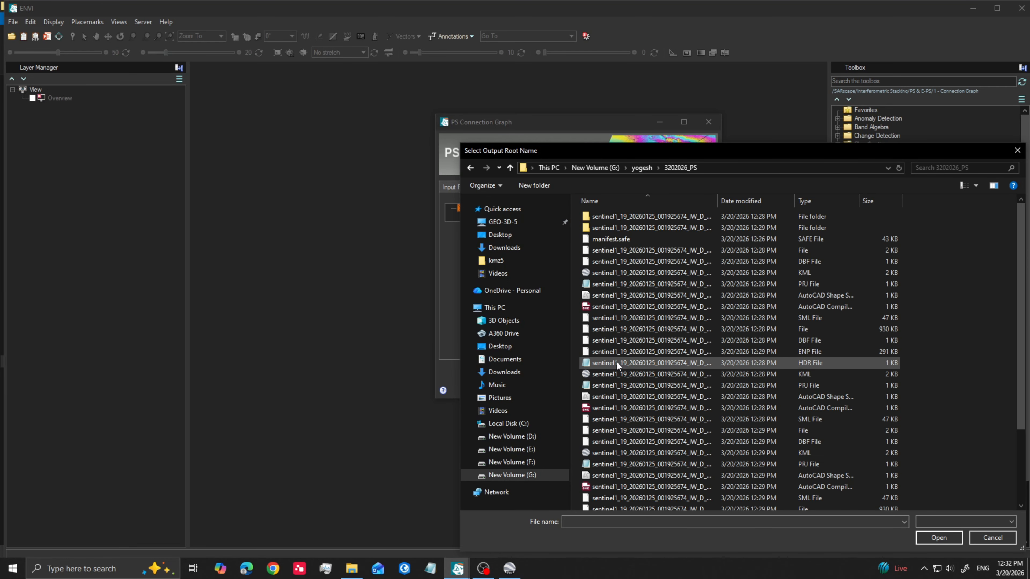
{"action": "left_click", "coordinate": [508, 168]}
Create a new output folder named 3202026_PS_output beside the 3202026_PS folder
{"action": "right_click", "coordinate": [629, 404]}
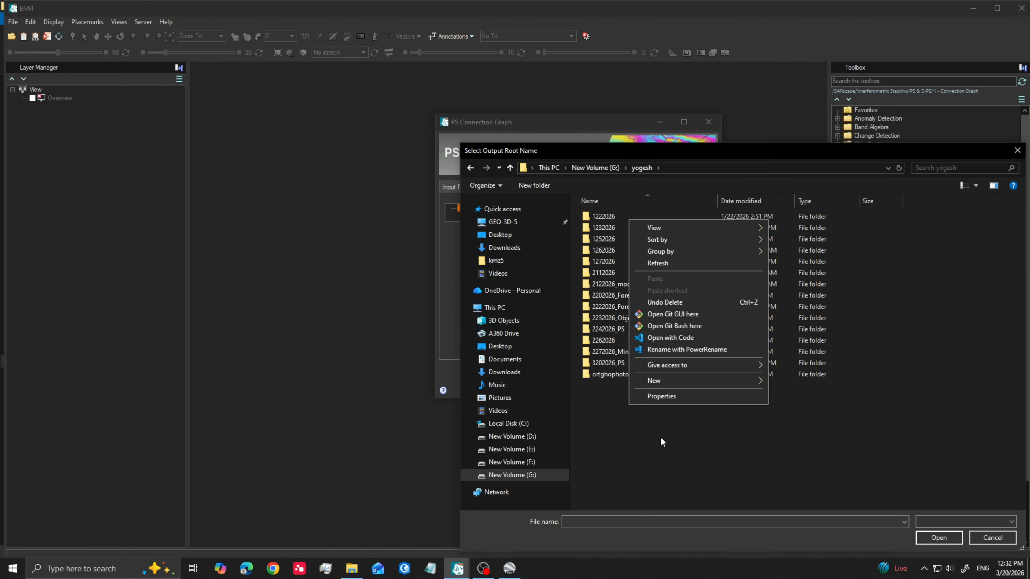
{"action": "mouse_move", "coordinate": [708, 380]}
{"action": "left_click", "coordinate": [780, 385]}
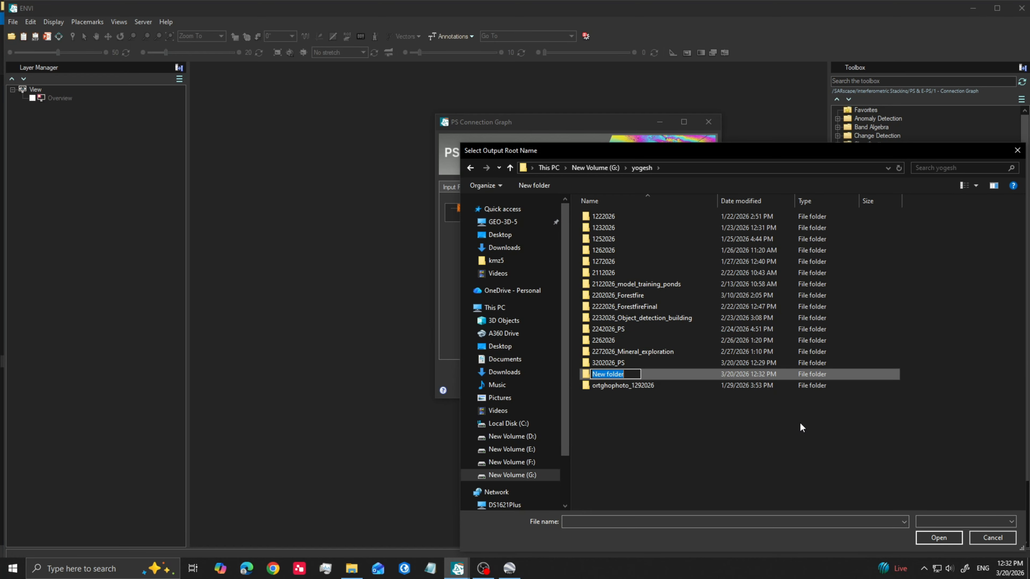
{"action": "type", "text": "320202"}
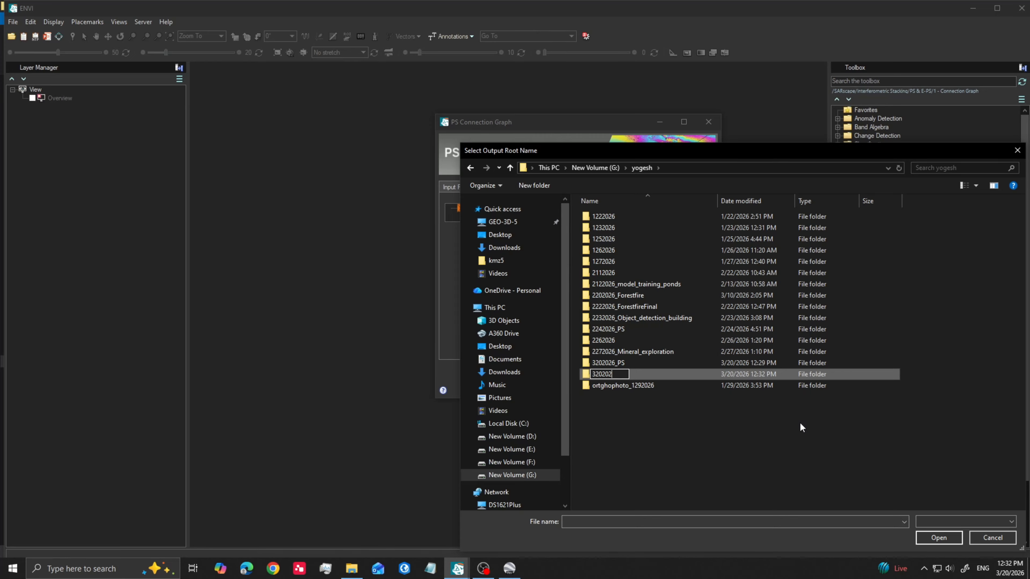
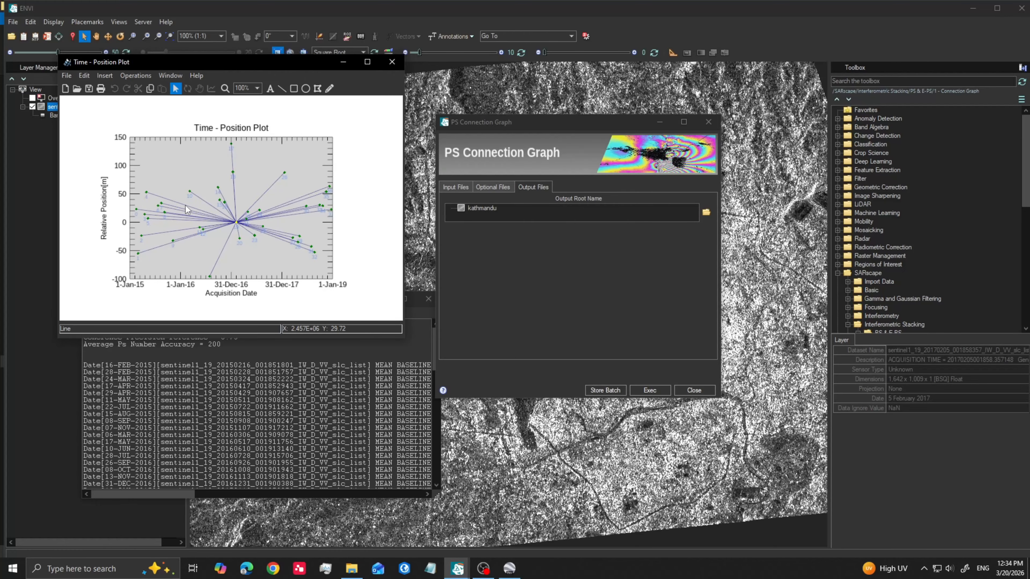
Bring up the Time - Baseline Plot and place it beside the Time - Position Plot to compare the connections
{"action": "left_click", "coordinate": [465, 569]}
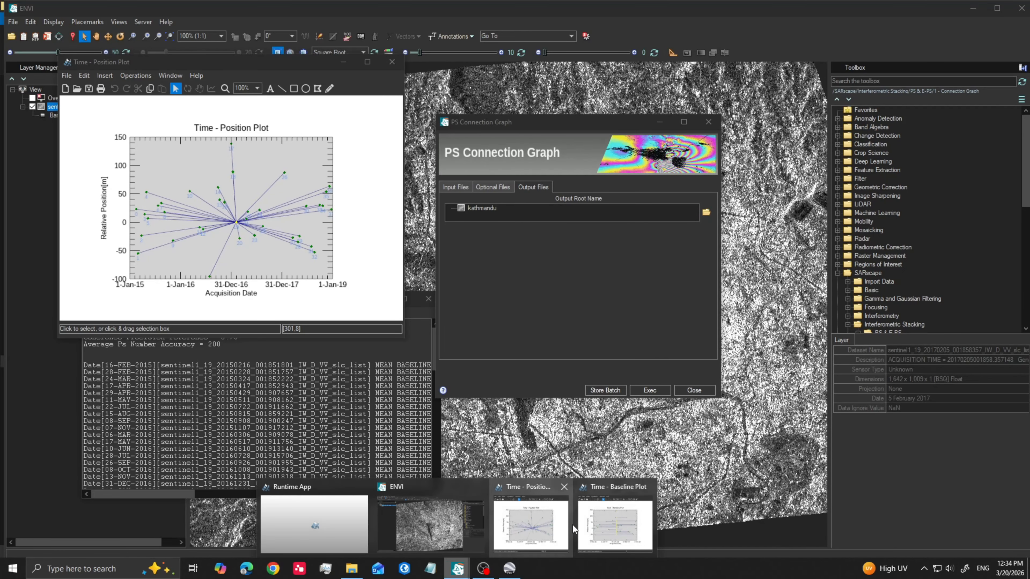
{"action": "left_click", "coordinate": [616, 527]}
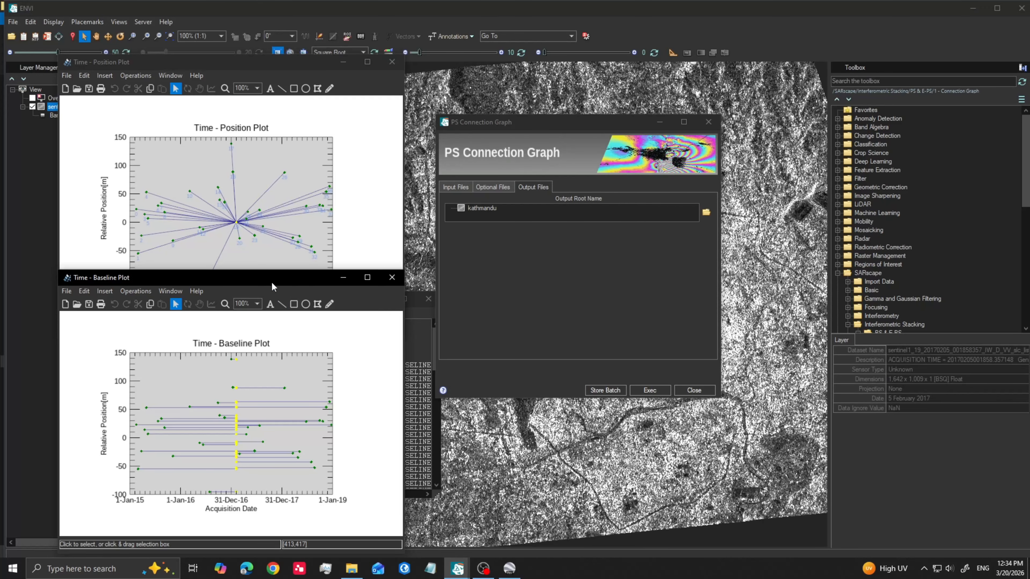
{"action": "left_click_drag", "start_coordinate": [270, 281], "coordinate": [604, 263]}
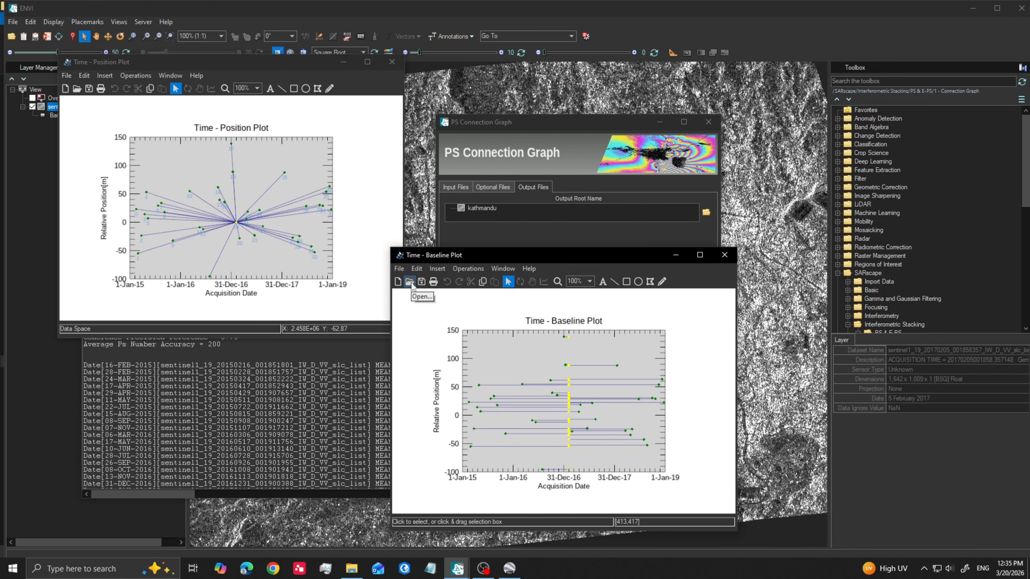
Close both connection plots, the Connection Graph text report and the PS Connection Graph dialog
{"action": "left_click", "coordinate": [725, 256]}
{"action": "left_click", "coordinate": [392, 62]}
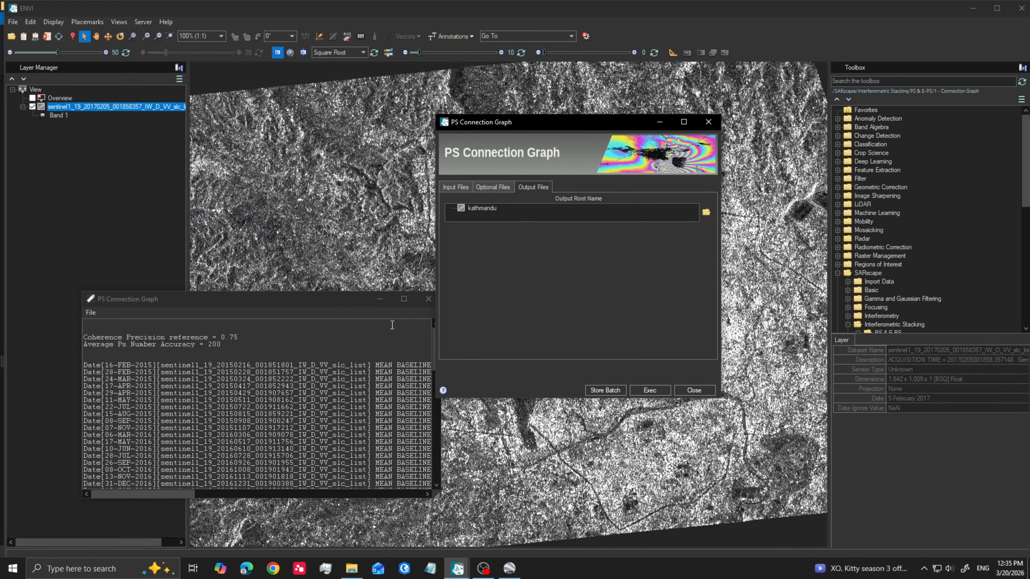
{"action": "left_click", "coordinate": [424, 300]}
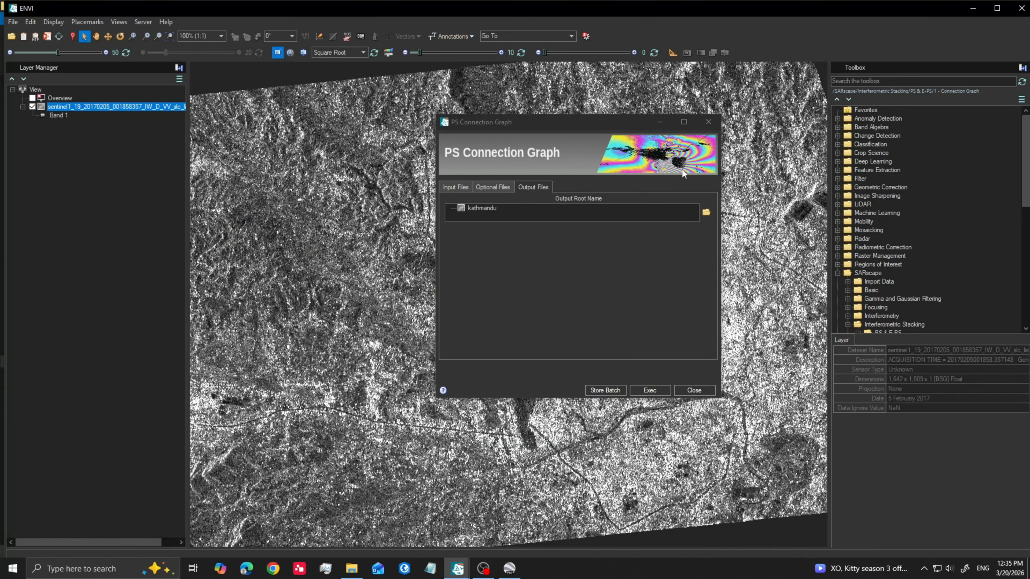
{"action": "left_click", "coordinate": [709, 122]}
Open the PS Interferometric Process tool under PS & E-PS and move its dialog higher over the image
{"action": "scroll", "coordinate": [939, 242], "scroll_direction": "down", "scroll_amount": 7}
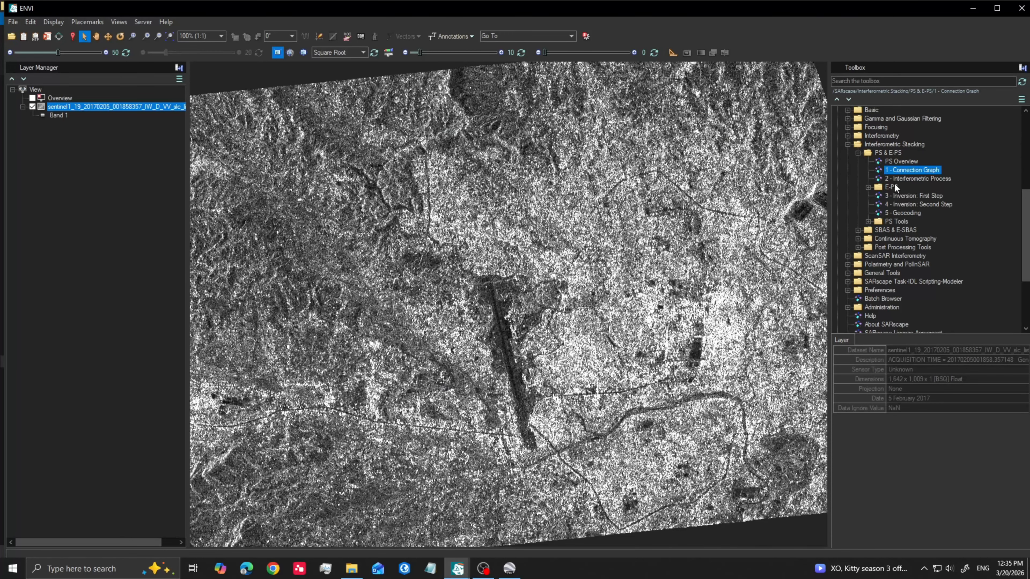
{"action": "double_click", "coordinate": [911, 178]}
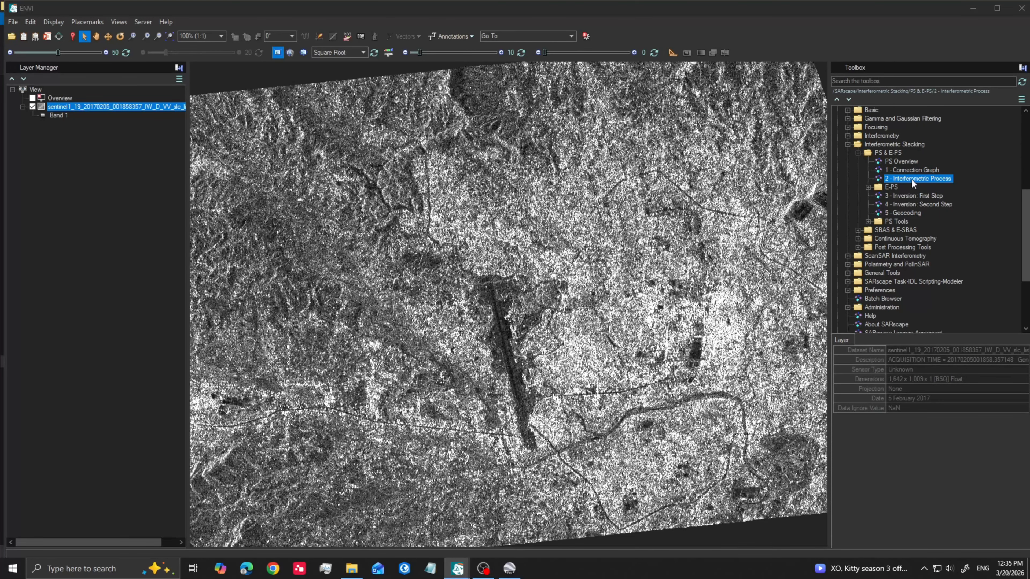
{"action": "left_click_drag", "start_coordinate": [464, 176], "coordinate": [470, 136]}
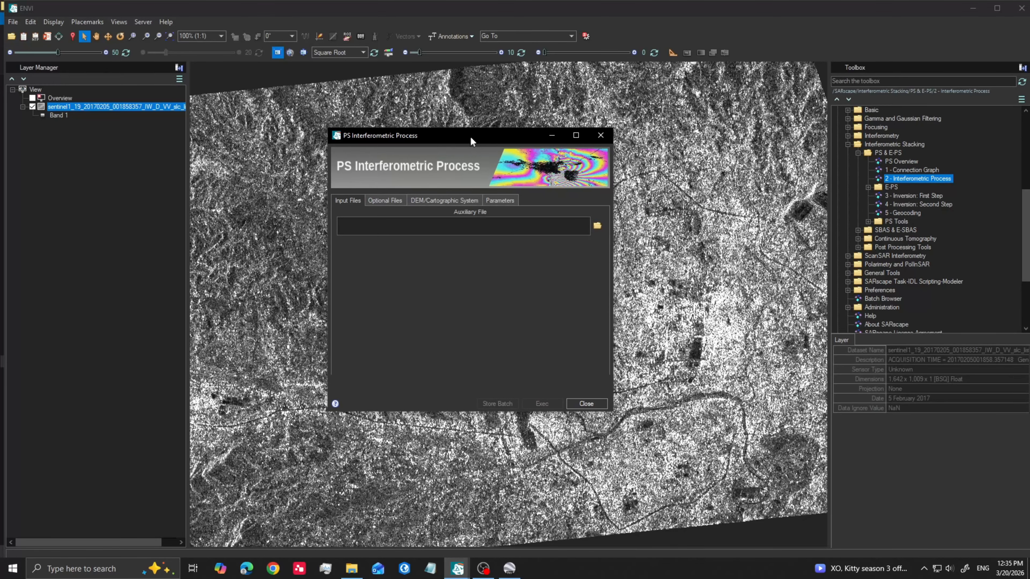
Set the auxiliary file to auxiliary.sml from 3202026_PS_output\kathmandu_PS_processing on New Volume (G:)
{"action": "left_click", "coordinate": [597, 225]}
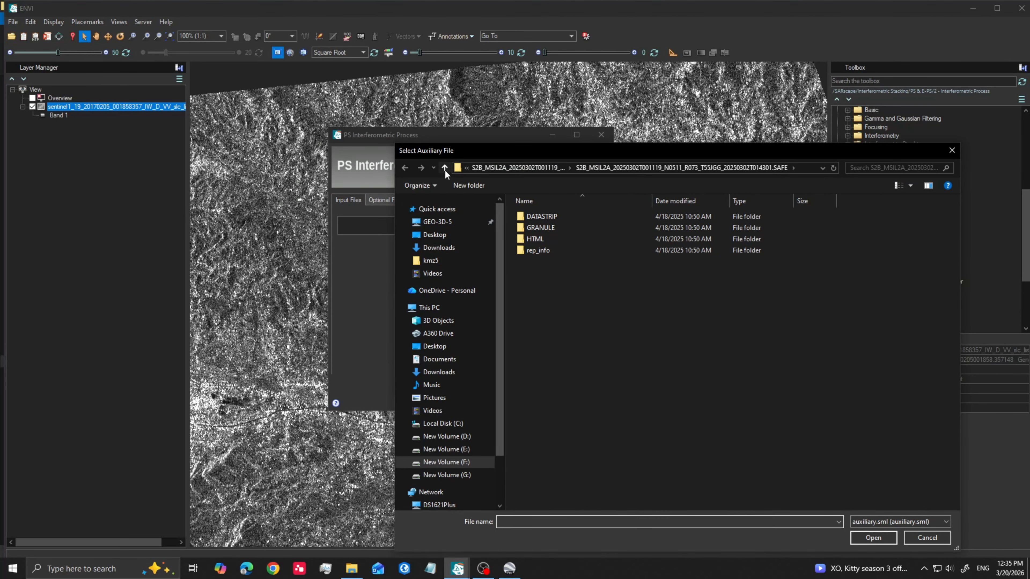
{"action": "left_click", "coordinate": [461, 468]}
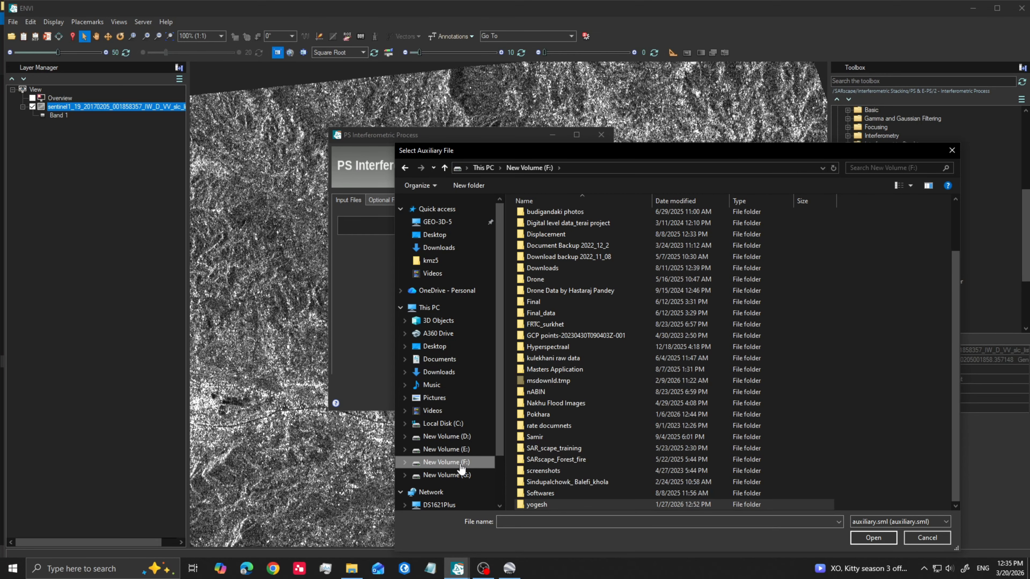
{"action": "double_click", "coordinate": [545, 504]}
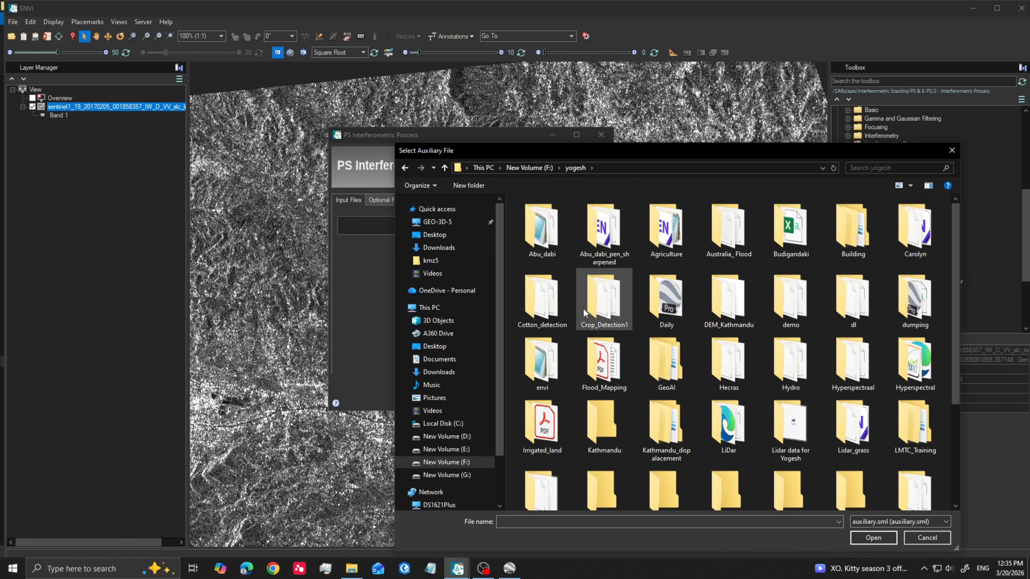
{"action": "left_click", "coordinate": [445, 168]}
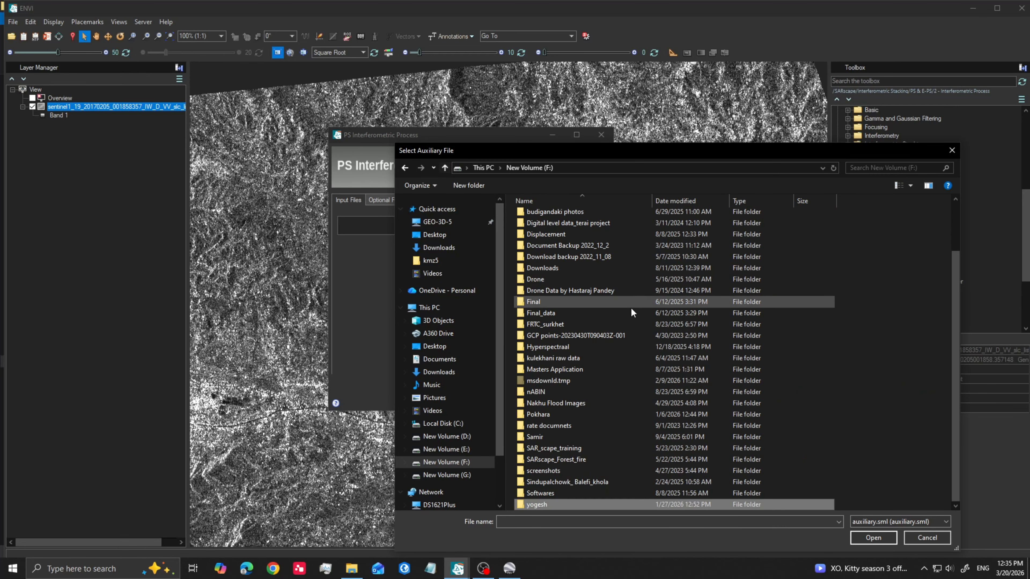
{"action": "left_click", "coordinate": [454, 475]}
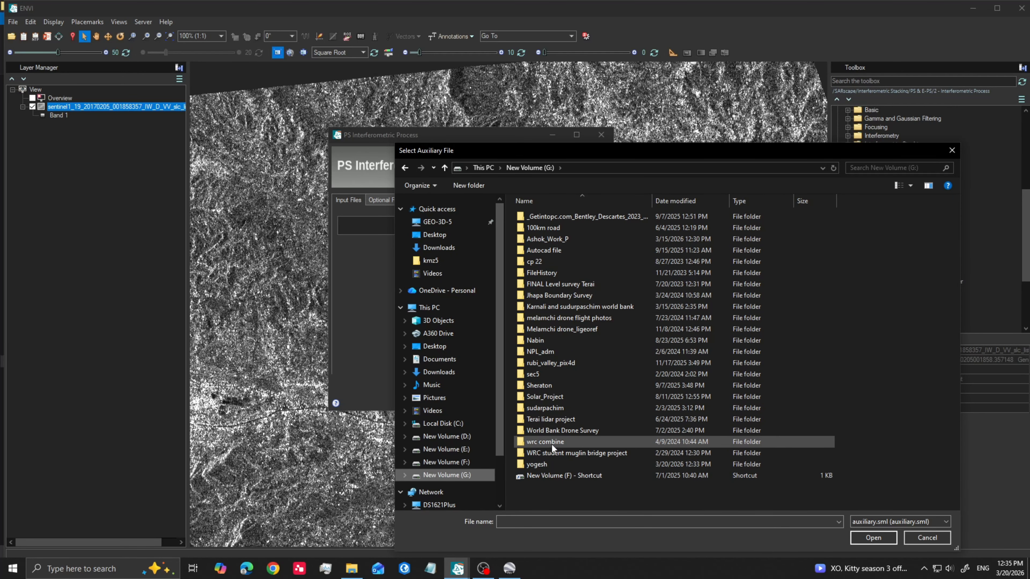
{"action": "double_click", "coordinate": [527, 464]}
{"action": "double_click", "coordinate": [558, 375]}
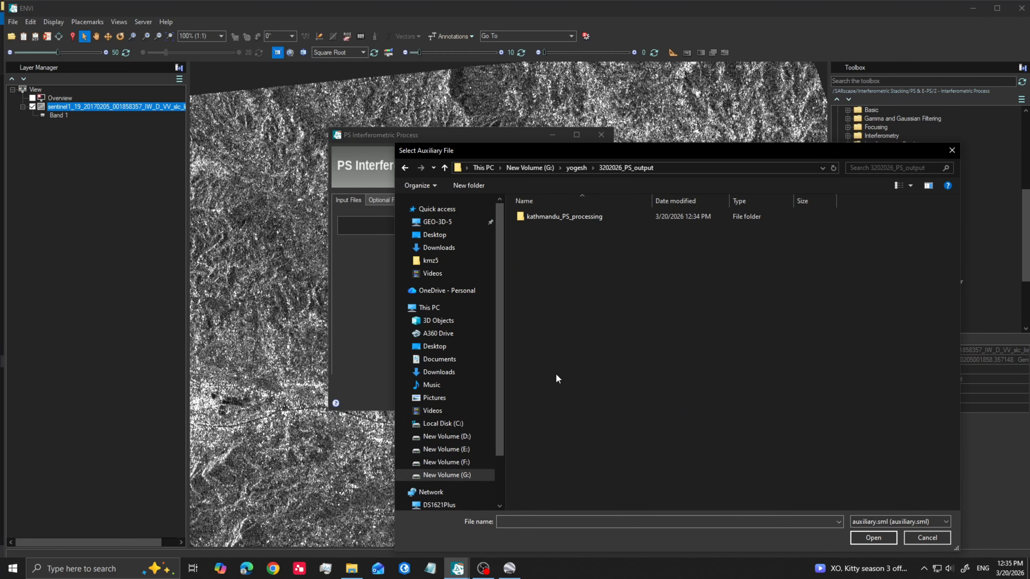
{"action": "double_click", "coordinate": [581, 217]}
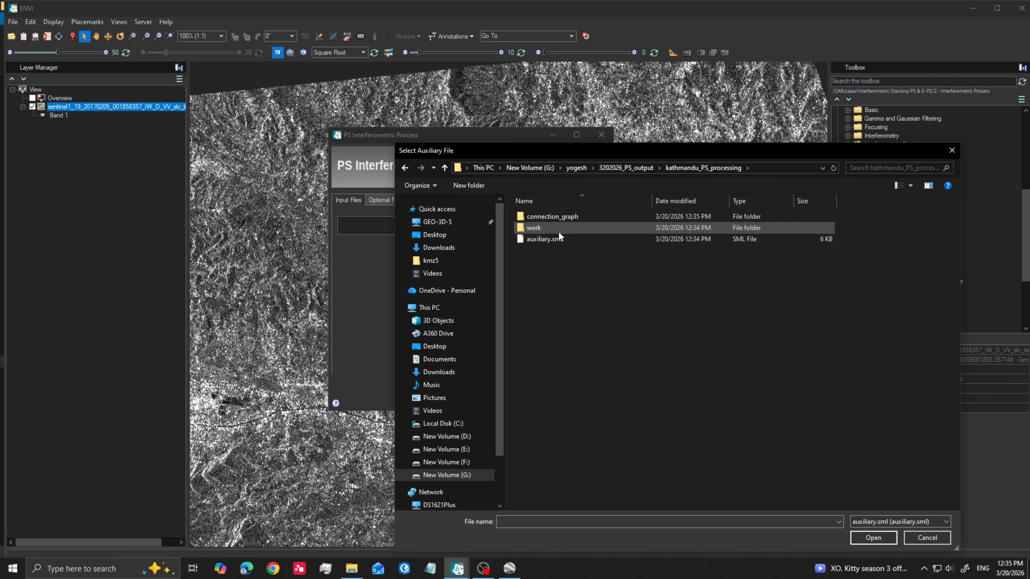
{"action": "left_click", "coordinate": [545, 240]}
{"action": "left_click", "coordinate": [873, 538]}
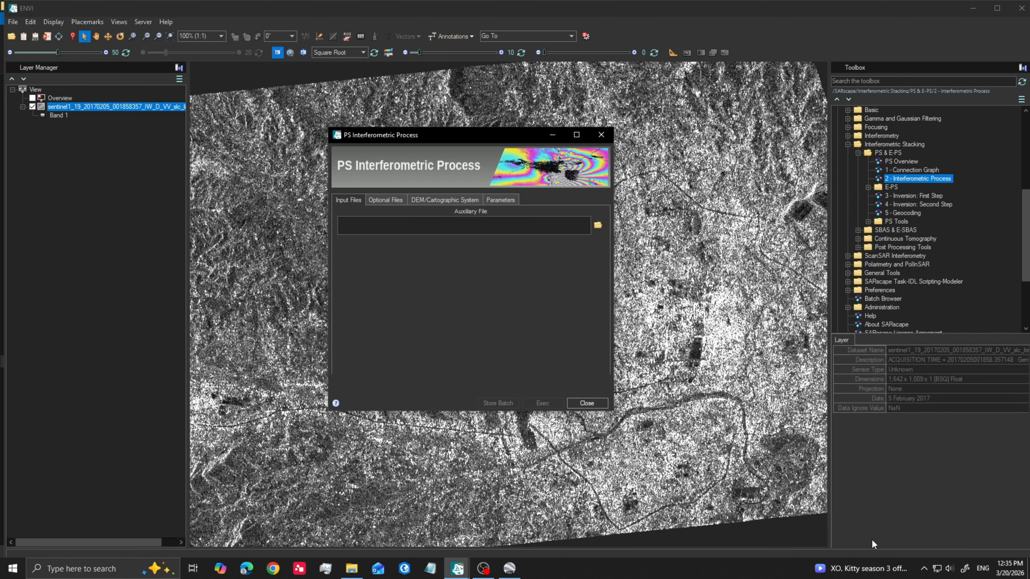
Generate the DEM File from ALOS World 3D 30m, using sentinel1_19_20170205_001858357_IW_D_VV_slc_list_pwr as the reference SR image
{"action": "left_click", "coordinate": [381, 199]}
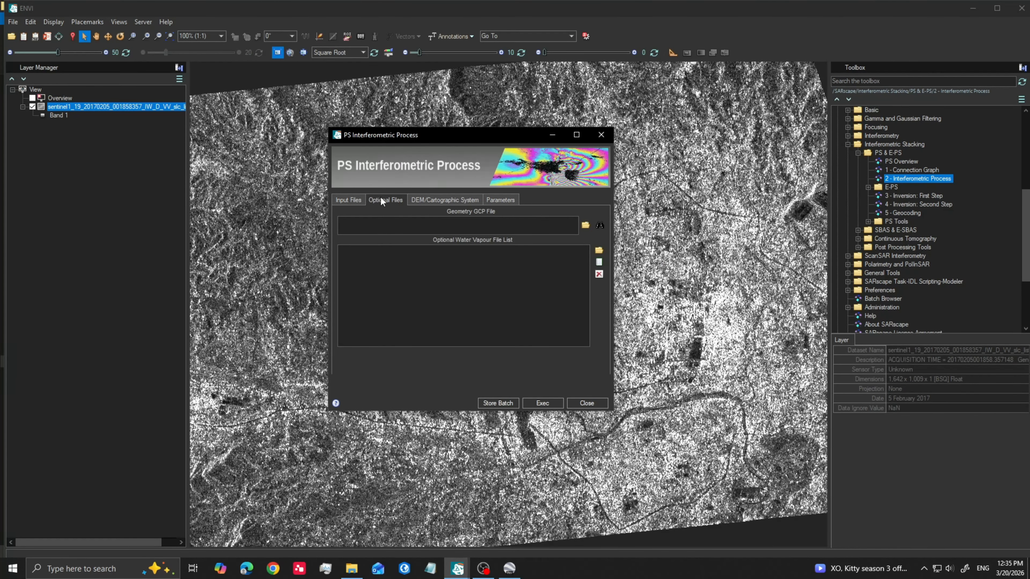
{"action": "left_click", "coordinate": [441, 198]}
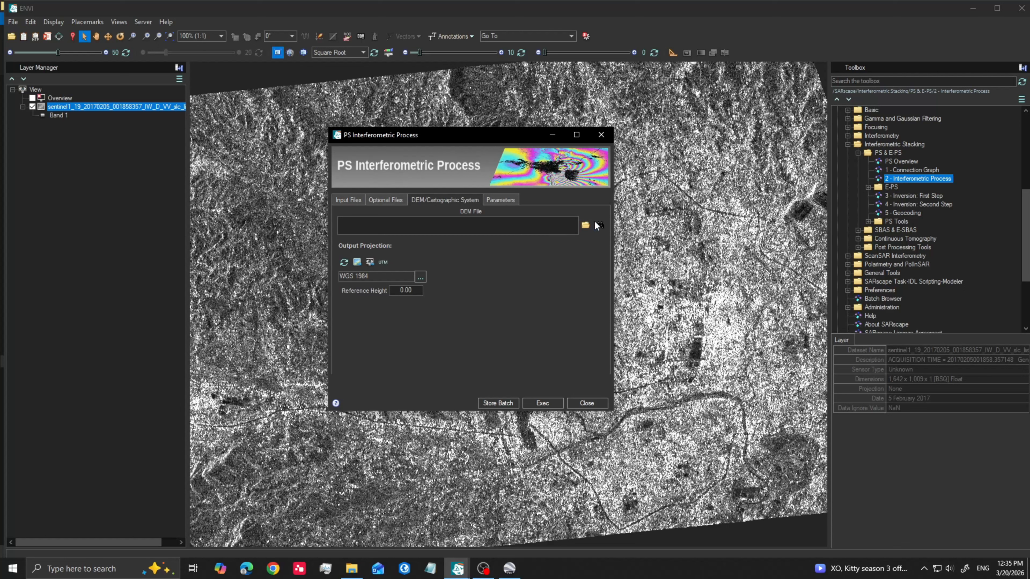
{"action": "left_click", "coordinate": [600, 225]}
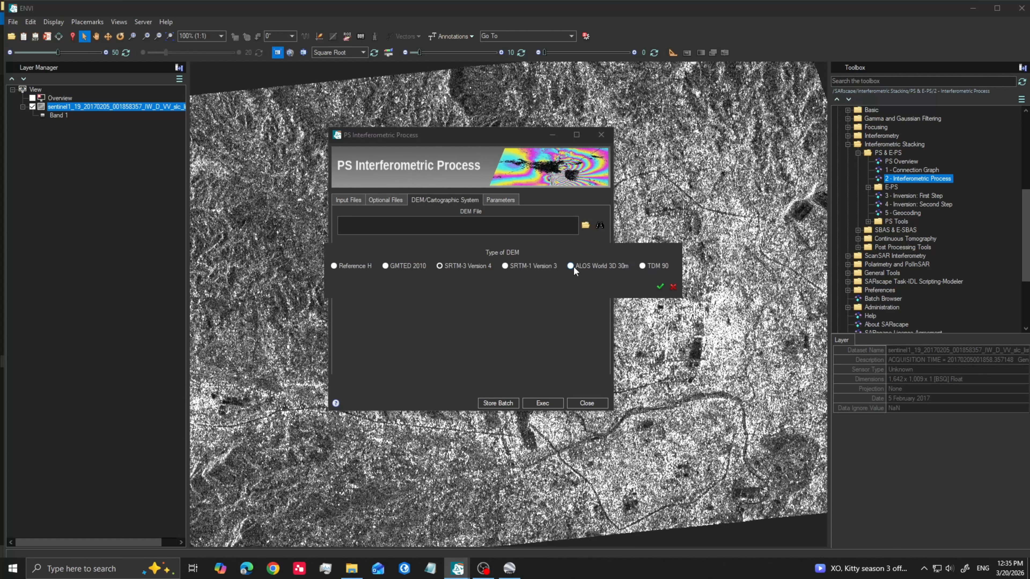
{"action": "left_click", "coordinate": [659, 287]}
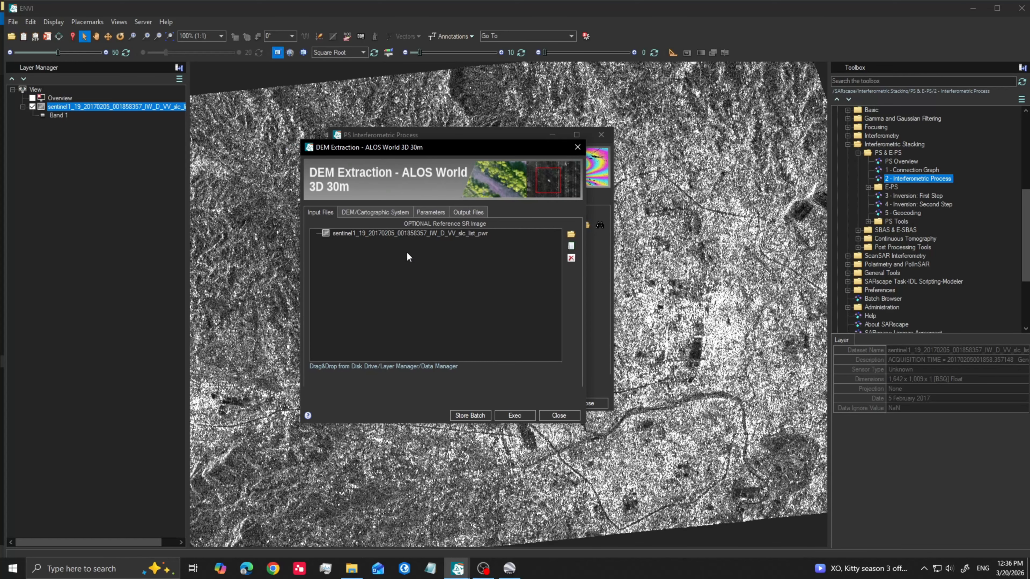
{"action": "left_click", "coordinate": [391, 235]}
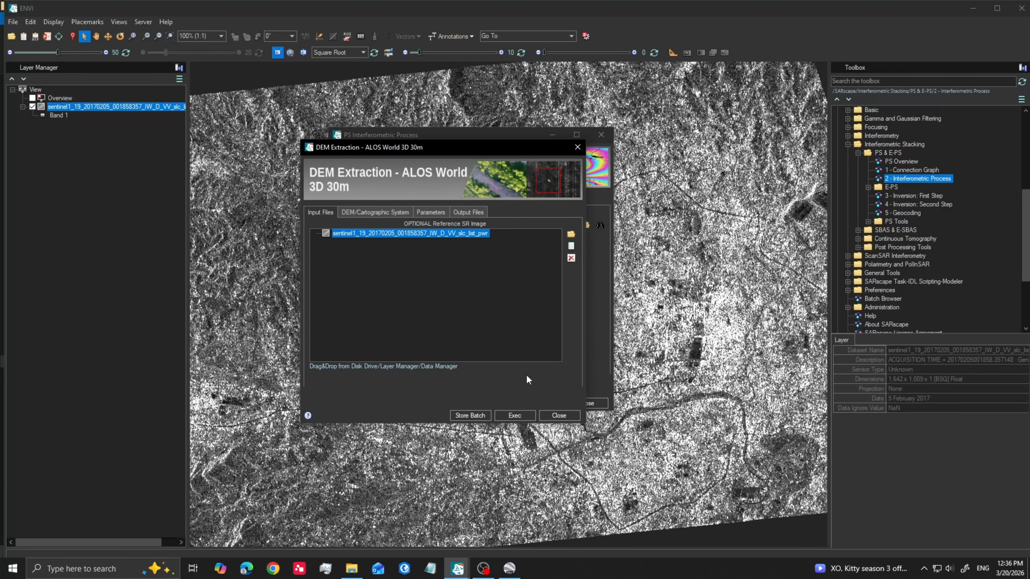
{"action": "left_click", "coordinate": [514, 415]}
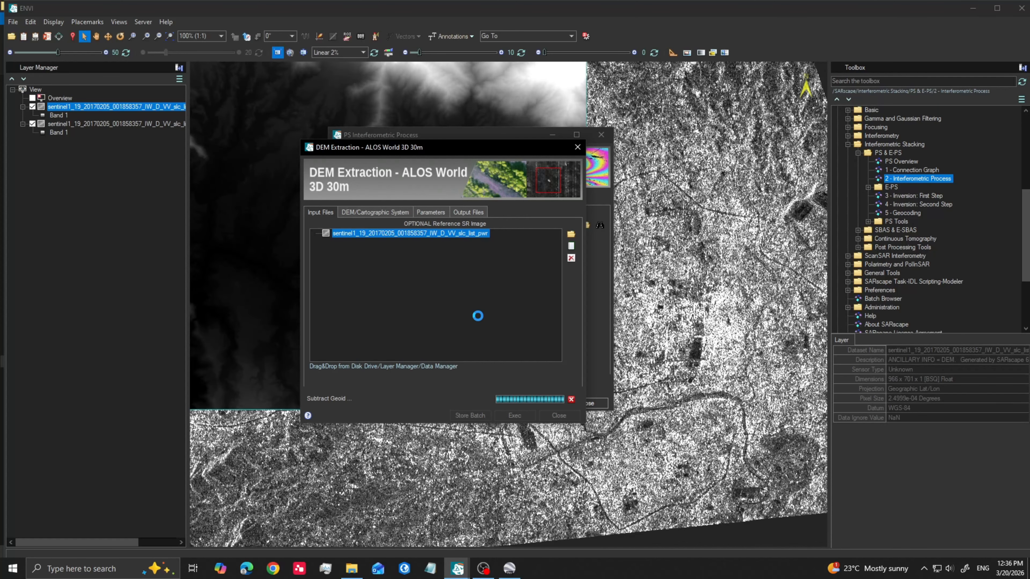
{"action": "left_click", "coordinate": [464, 311]}
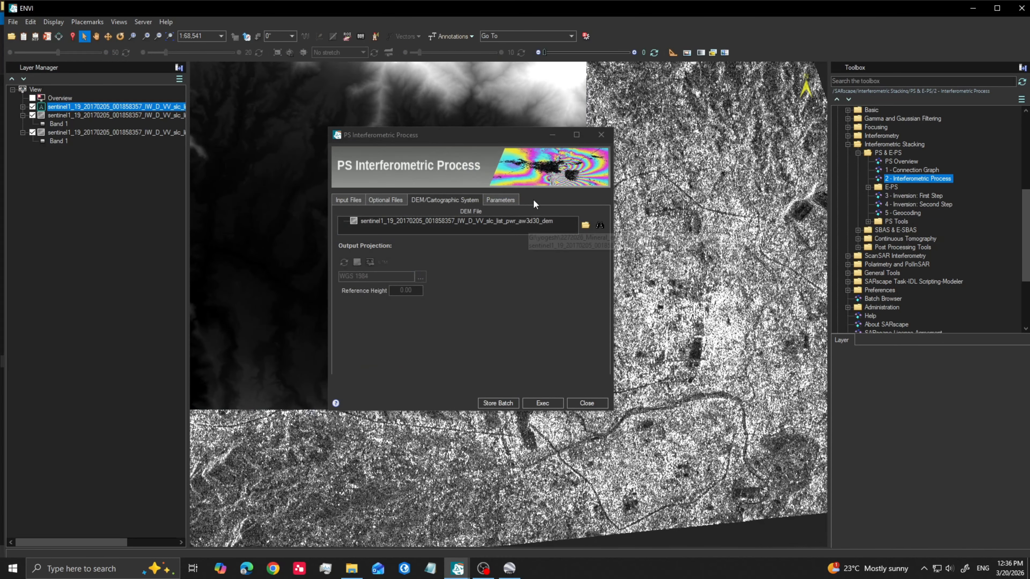
Move the PS Interferometric Process dialog aside, examine the extracted DEM against the radar image, and bring the dialog back
{"action": "left_click_drag", "start_coordinate": [525, 138], "coordinate": [759, 256]}
{"action": "scroll", "coordinate": [503, 276], "scroll_direction": "down", "scroll_amount": 1}
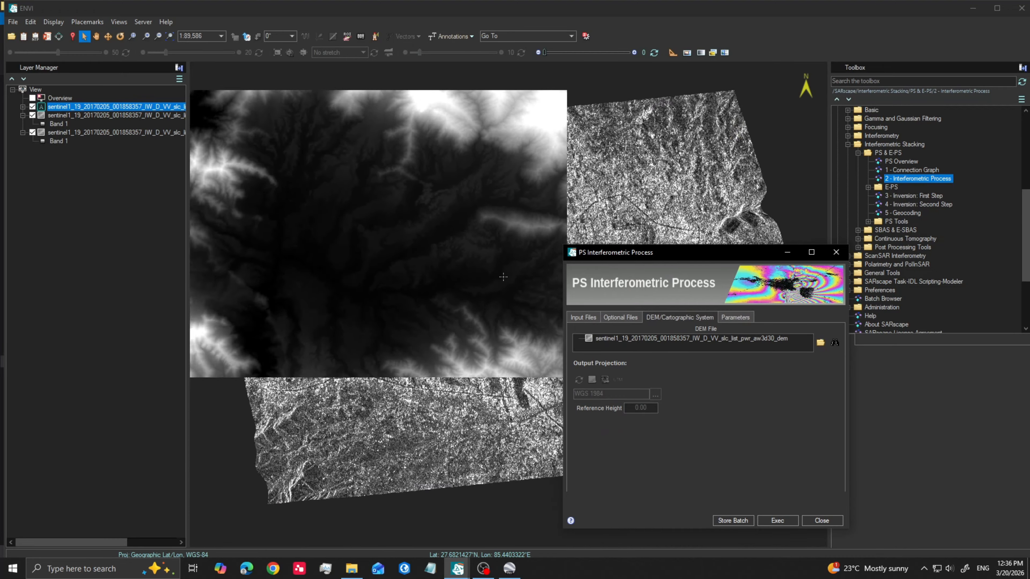
{"action": "scroll", "coordinate": [503, 277], "scroll_direction": "down", "scroll_amount": 5}
{"action": "scroll", "coordinate": [496, 287], "scroll_direction": "up", "scroll_amount": 3}
{"action": "left_click_drag", "start_coordinate": [497, 289], "coordinate": [432, 282]}
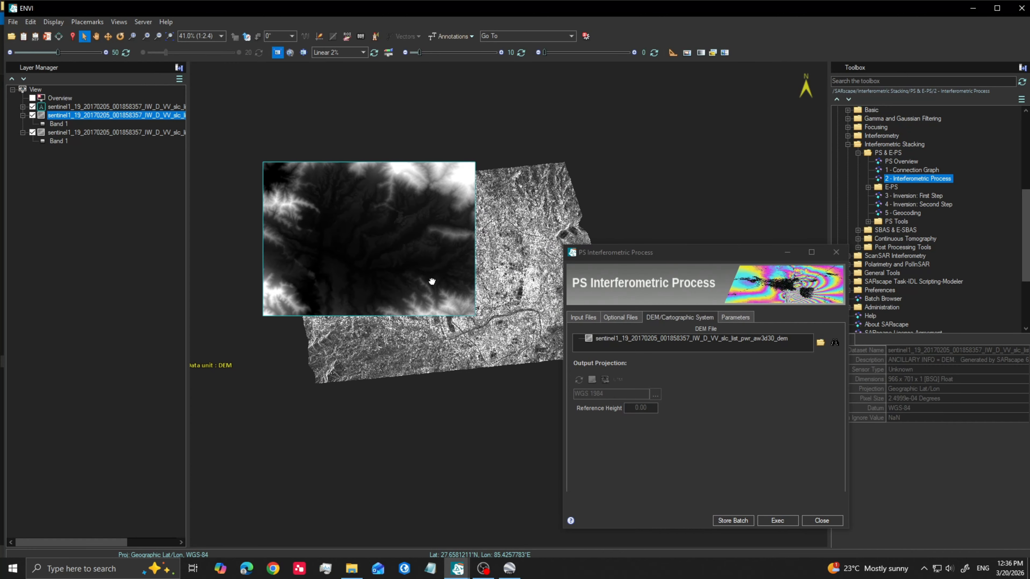
{"action": "left_click_drag", "start_coordinate": [530, 266], "coordinate": [471, 249]}
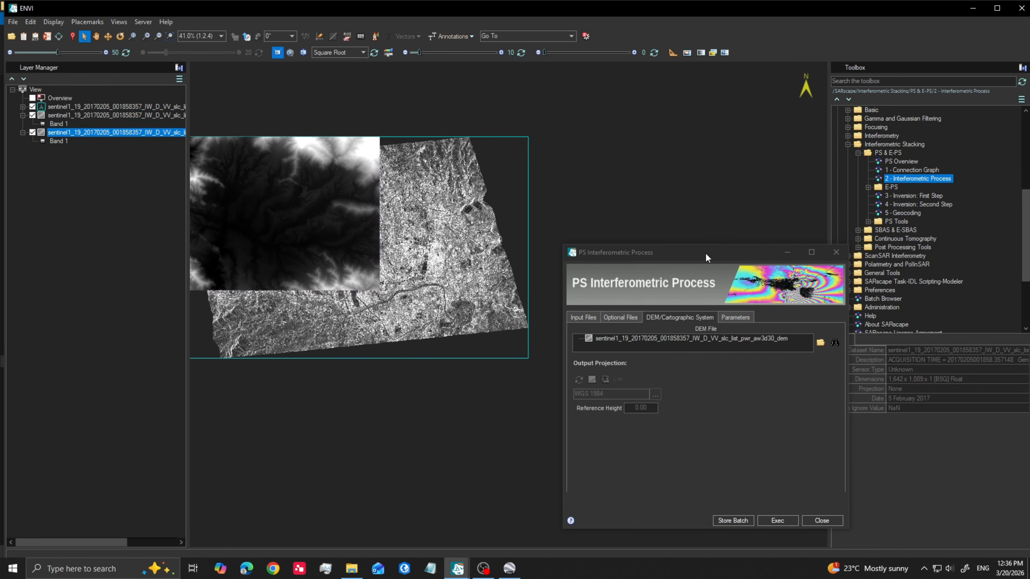
{"action": "left_click_drag", "start_coordinate": [705, 257], "coordinate": [544, 154]}
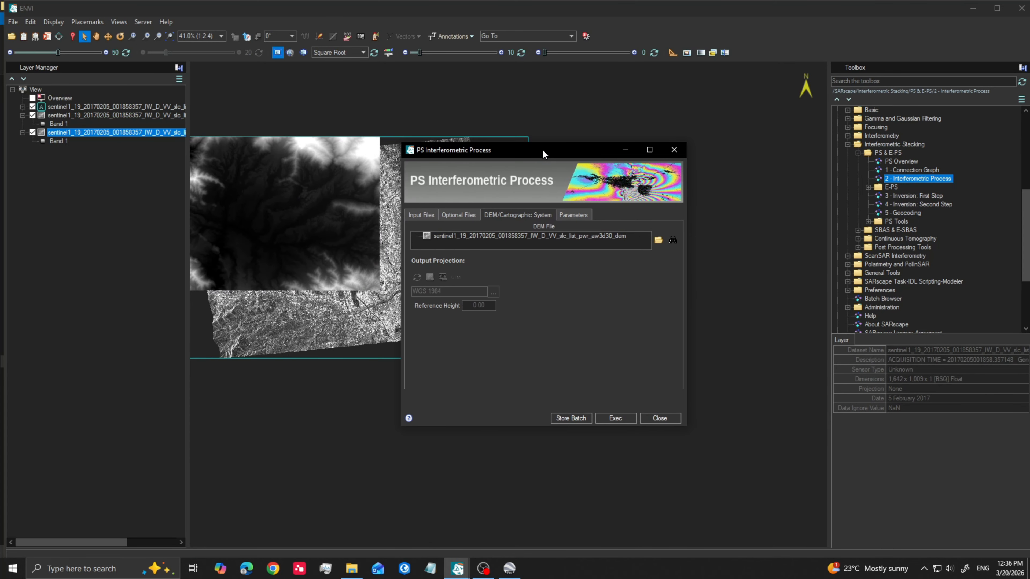
Review the principal parameters, including the Atmosphere External Sensors options, and check the DEM, optional and input file settings
{"action": "left_click", "coordinate": [572, 217]}
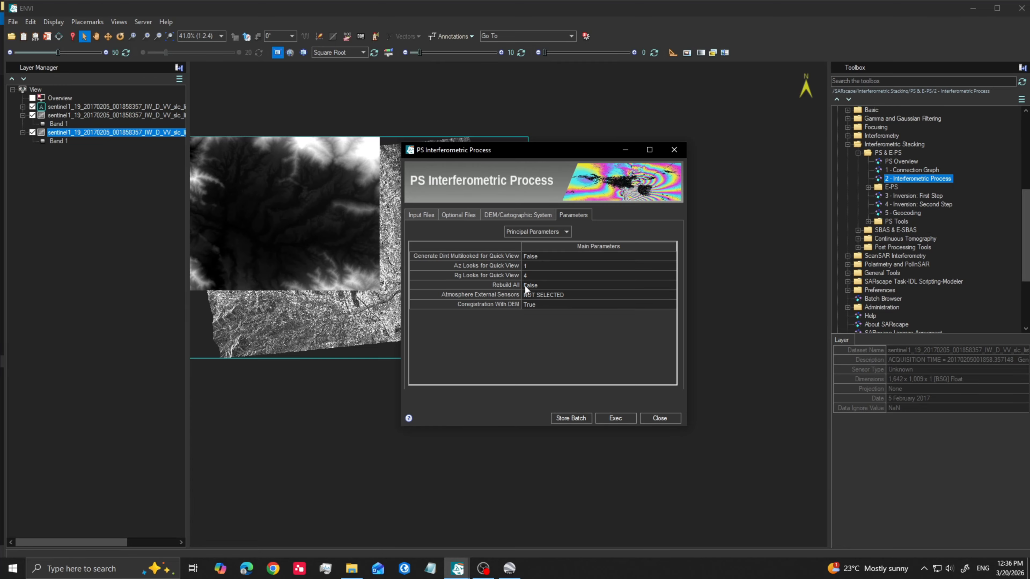
{"action": "left_click", "coordinate": [541, 296]}
{"action": "left_click", "coordinate": [671, 295]}
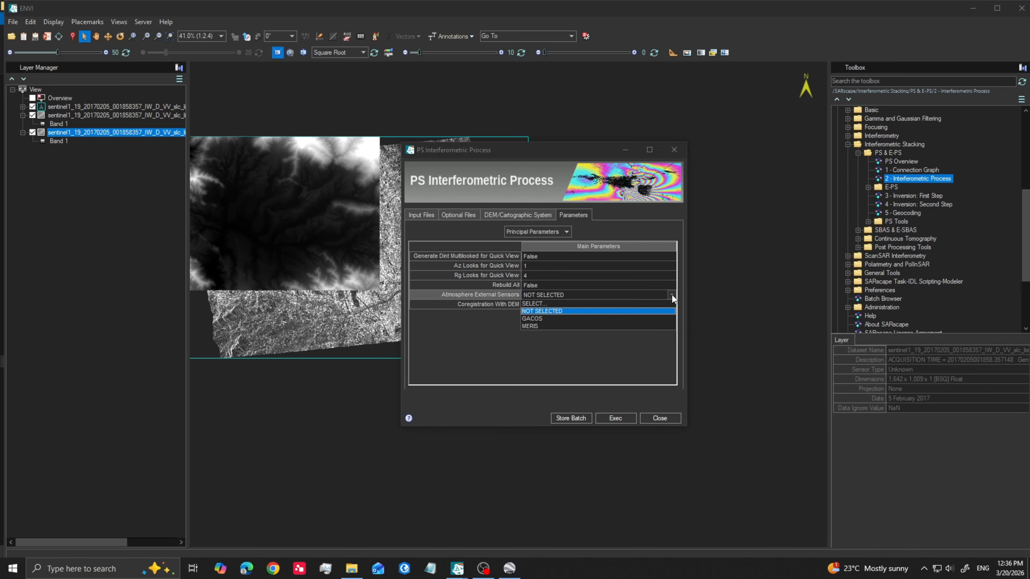
{"action": "left_click", "coordinate": [528, 343]}
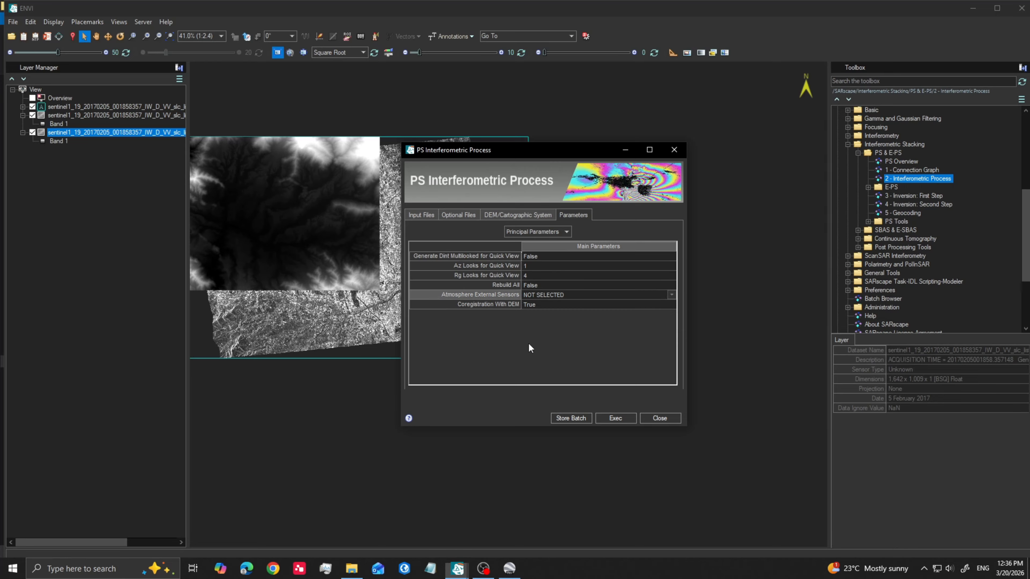
{"action": "left_click", "coordinate": [514, 215]}
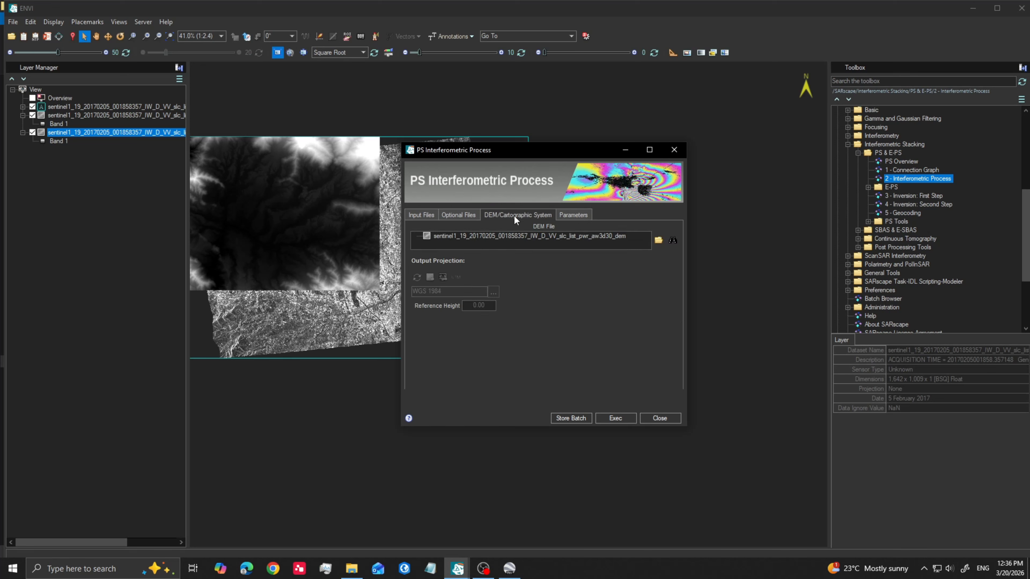
{"action": "left_click", "coordinate": [464, 215]}
{"action": "left_click", "coordinate": [431, 215]}
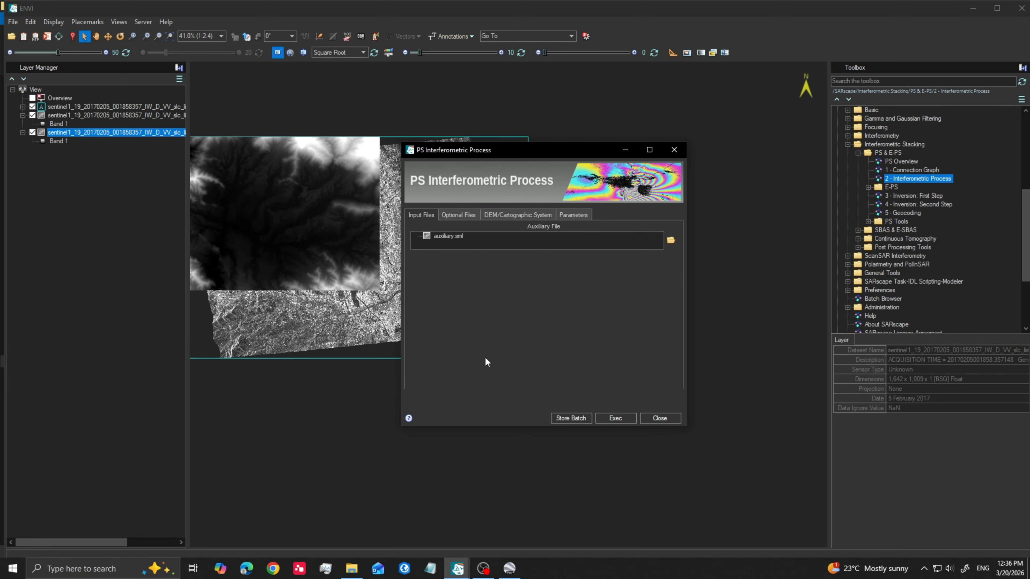
Run the PS Interferometric Process and close its dialog once processing has finished
{"action": "left_click", "coordinate": [614, 418]}
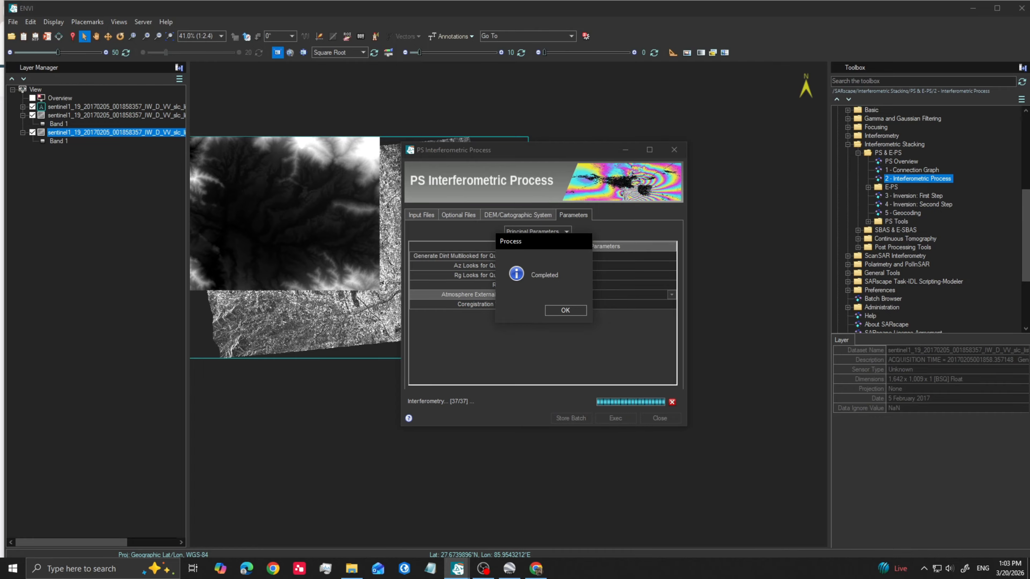
{"action": "left_click", "coordinate": [577, 311]}
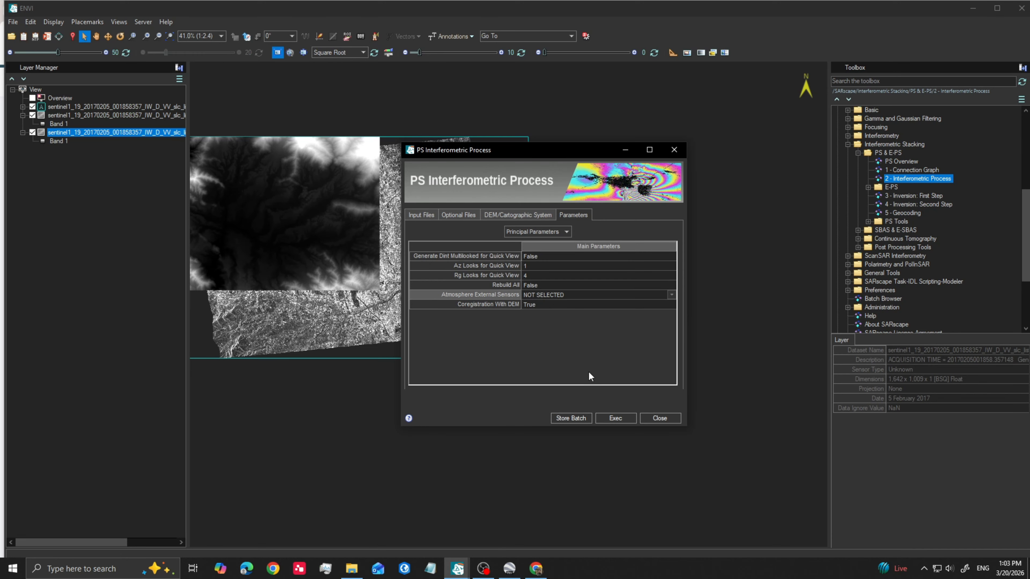
{"action": "left_click", "coordinate": [675, 421]}
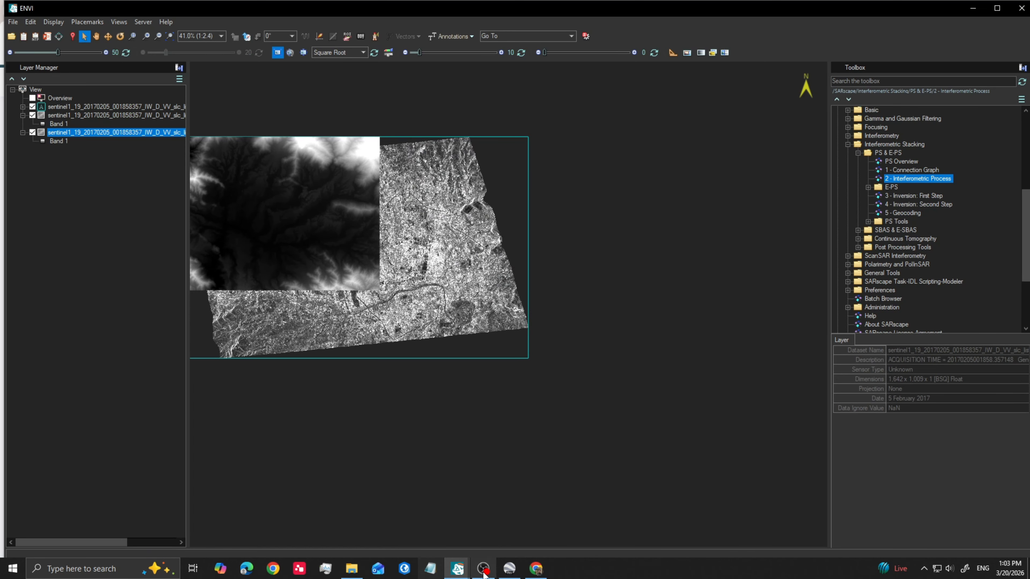
Switch to File Explorer and open 3202026_PS_output\kathmandu_PS_processing on New Volume (G:)
{"action": "left_click", "coordinate": [334, 568]}
{"action": "left_click", "coordinate": [353, 568]}
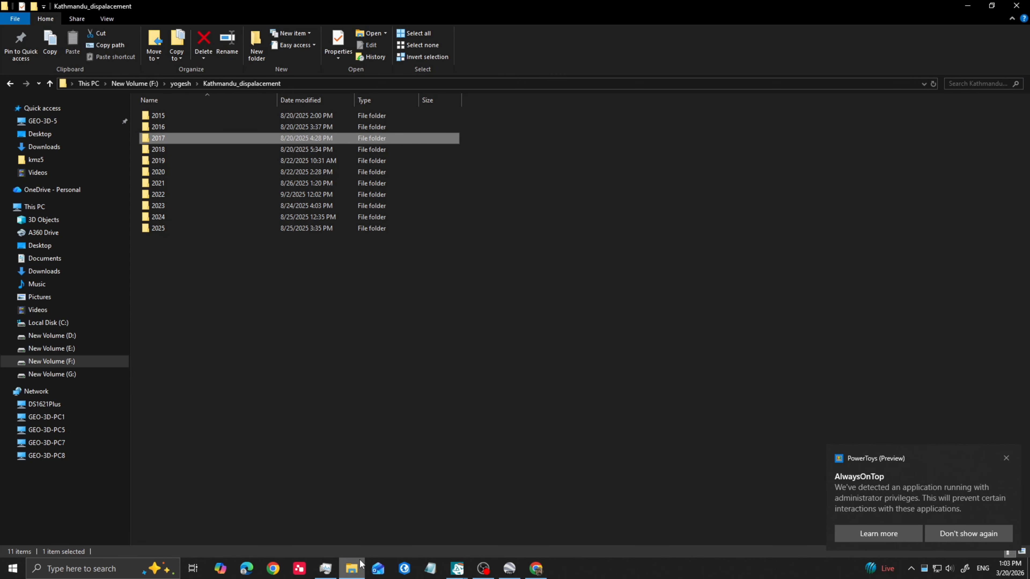
{"action": "left_click", "coordinate": [50, 374]}
{"action": "left_click", "coordinate": [1006, 458]}
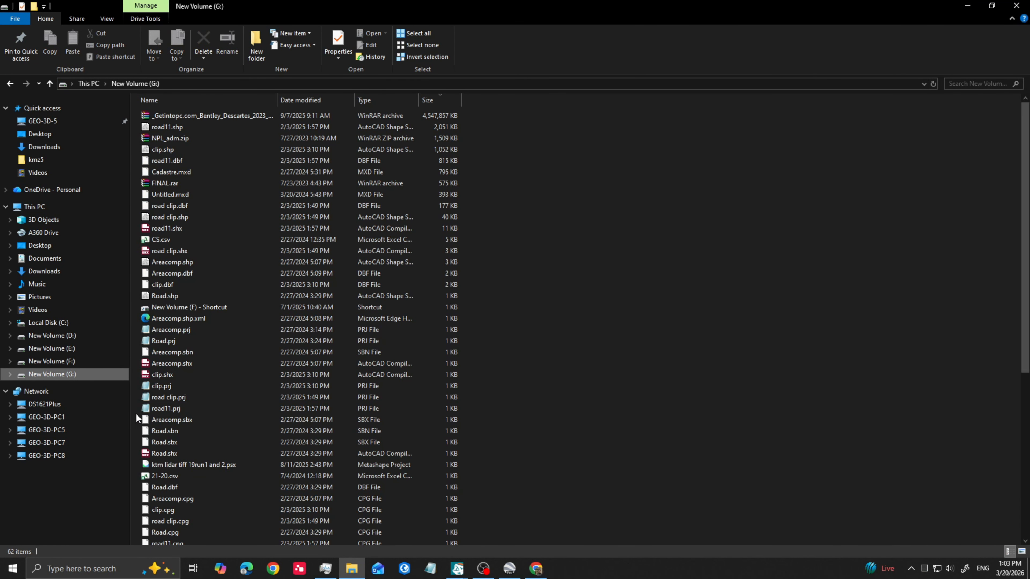
{"action": "scroll", "coordinate": [190, 455], "scroll_direction": "down", "scroll_amount": 8}
{"action": "double_click", "coordinate": [179, 540]}
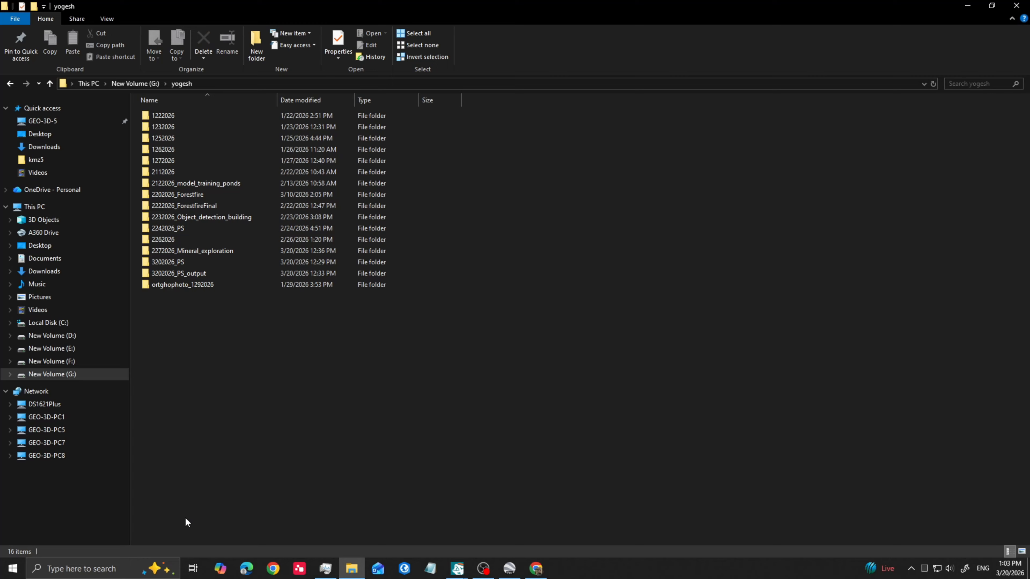
{"action": "double_click", "coordinate": [189, 277]}
{"action": "double_click", "coordinate": [199, 115]}
{"action": "left_click", "coordinate": [204, 115]}
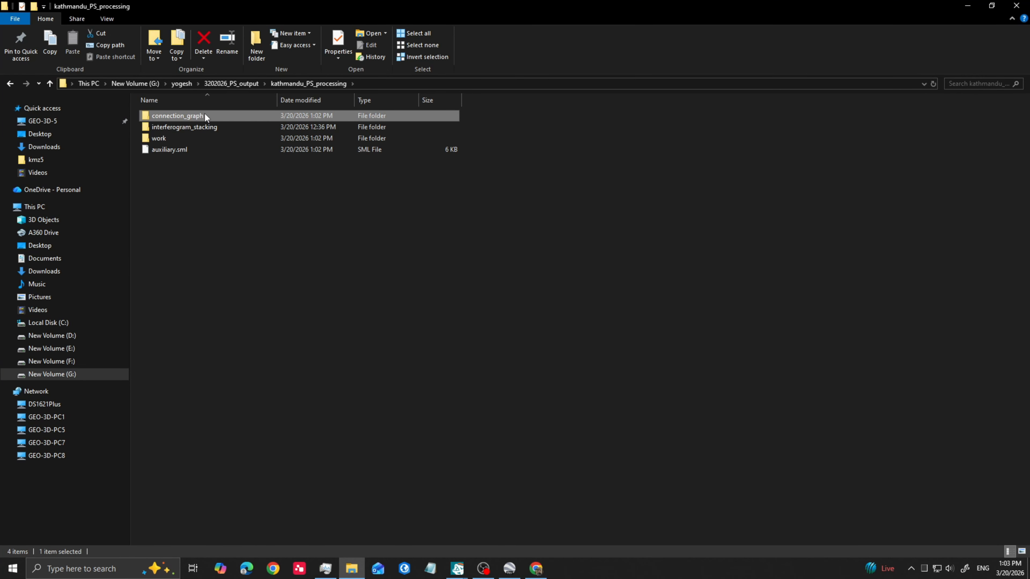
Inspect the interferogram_stacking folder and the work_connection_graph and work_input folders inside work
{"action": "double_click", "coordinate": [206, 127]}
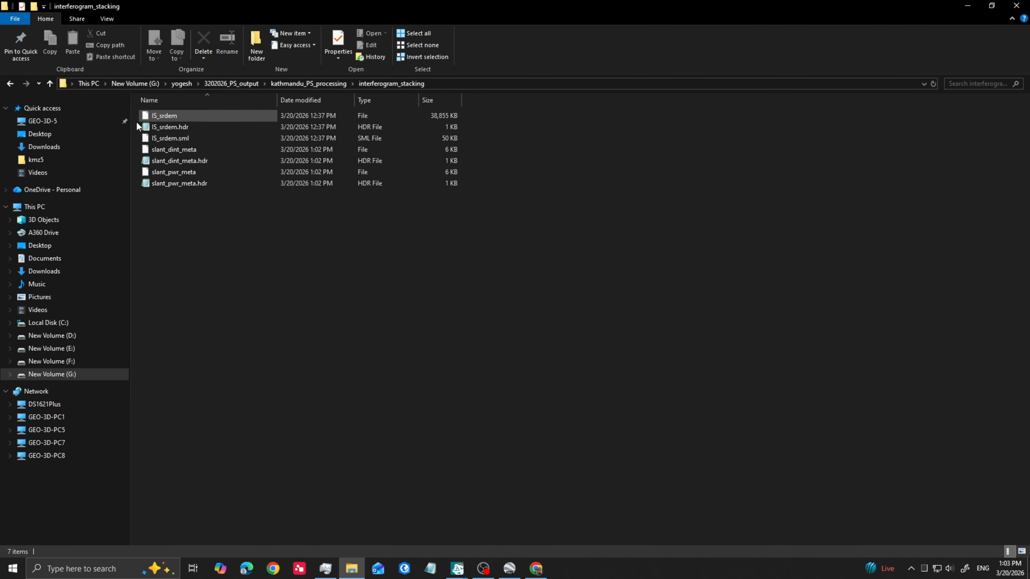
{"action": "left_click", "coordinate": [49, 84]}
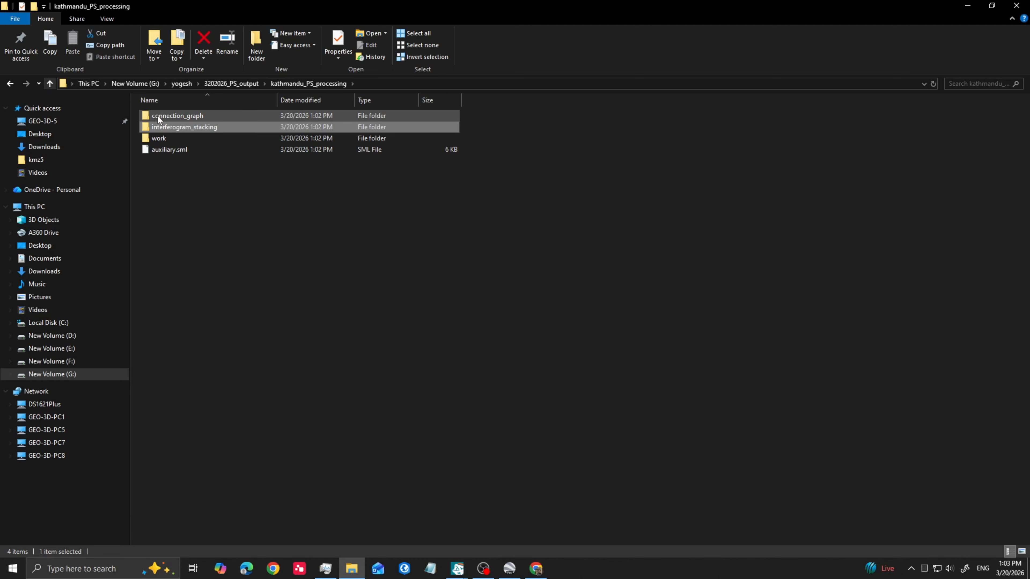
{"action": "double_click", "coordinate": [161, 138]}
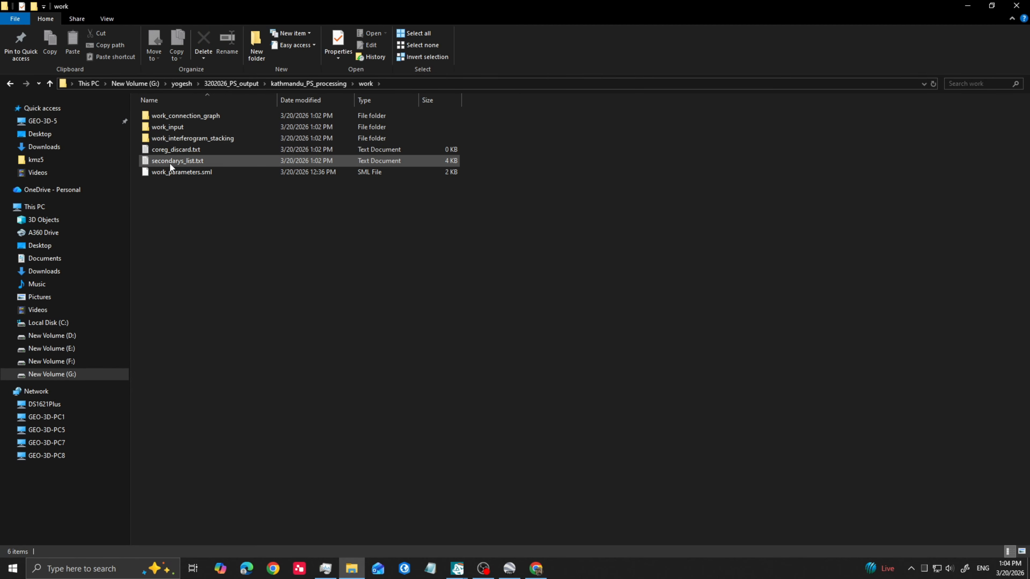
{"action": "double_click", "coordinate": [183, 115]}
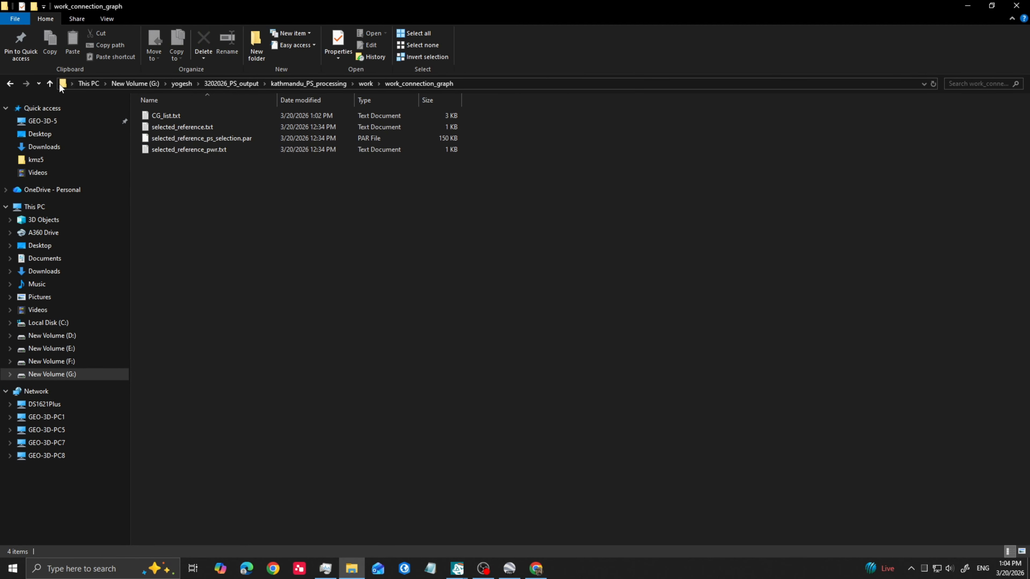
{"action": "left_click", "coordinate": [49, 83]}
{"action": "double_click", "coordinate": [165, 127]}
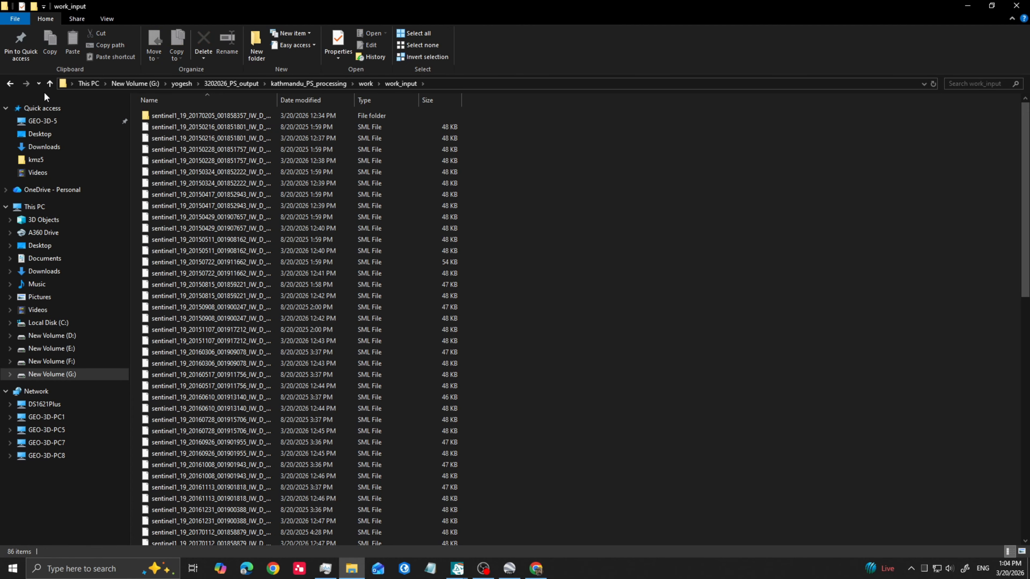
{"action": "left_click", "coordinate": [50, 84]}
Inspect the 20150216 scene's files in work_interferogram_stacking and return to the kathmandu_PS_processing folder
{"action": "double_click", "coordinate": [195, 138]}
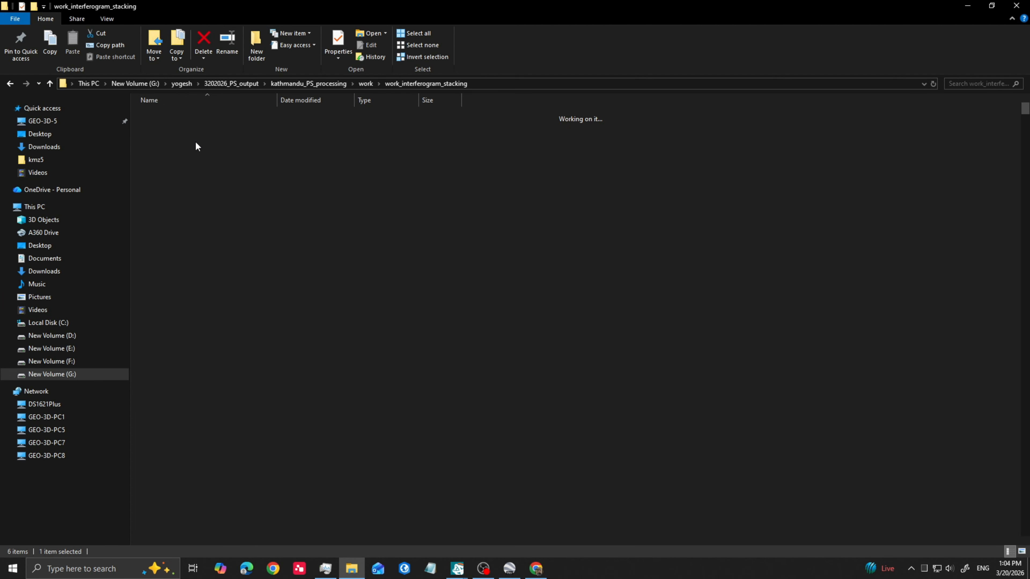
{"action": "double_click", "coordinate": [191, 116]}
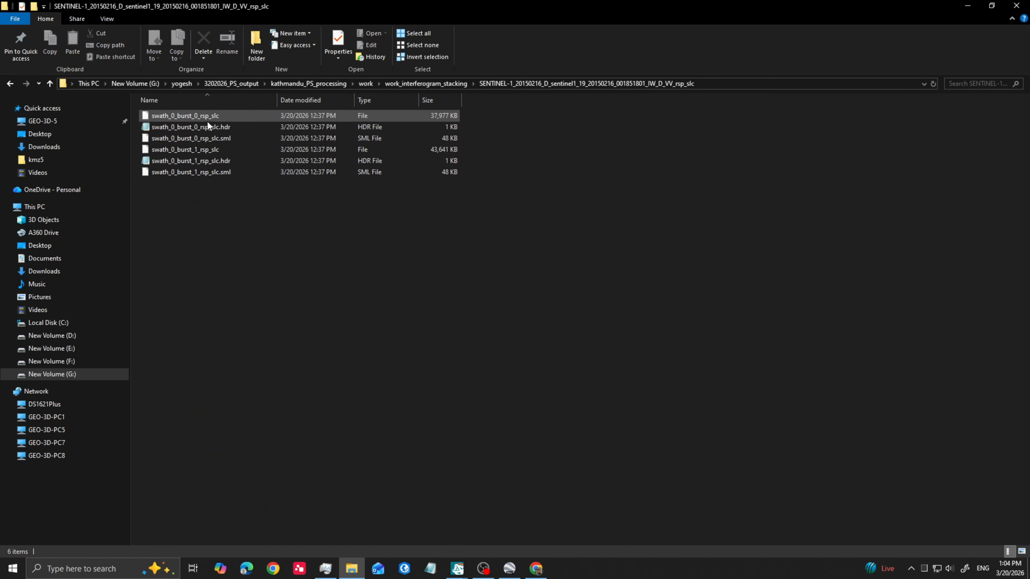
{"action": "left_click", "coordinate": [49, 83]}
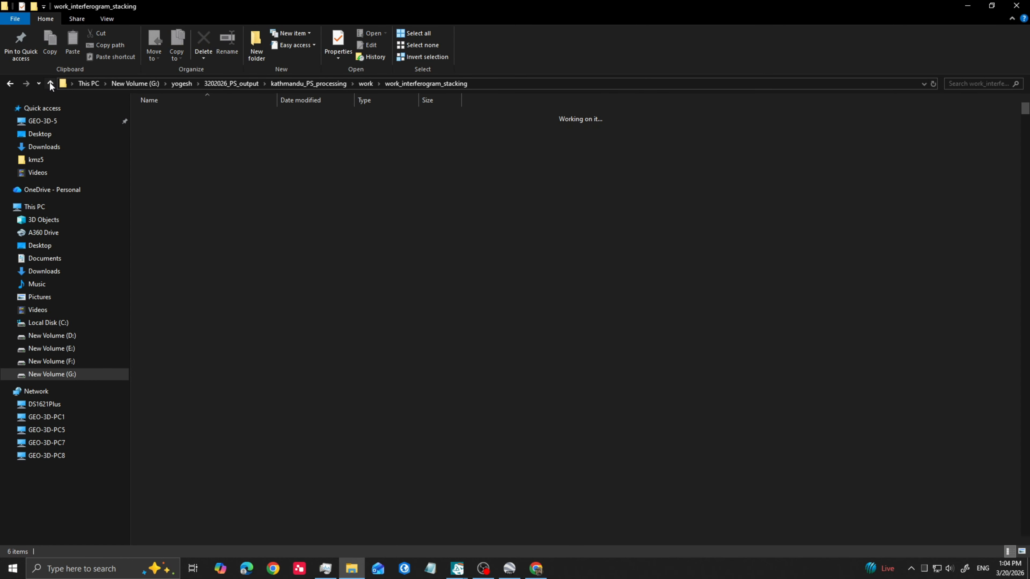
{"action": "left_click", "coordinate": [50, 83]}
{"action": "left_click", "coordinate": [50, 83]}
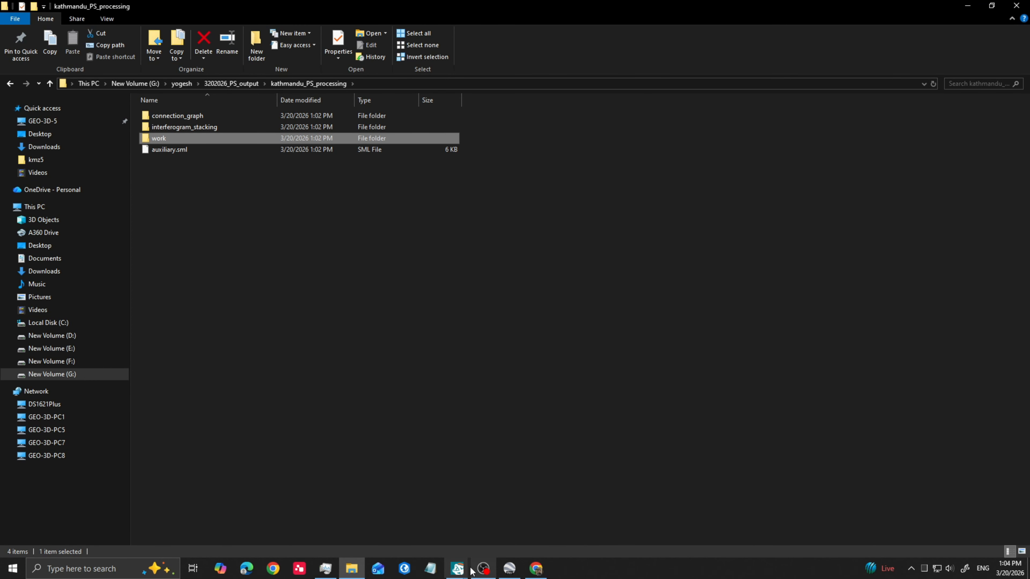
Switch back to ENVI, open the Inversion: First Step tool under PS & E-PS and move its dialog over the view
{"action": "left_click", "coordinate": [457, 568]}
{"action": "left_click", "coordinate": [500, 535]}
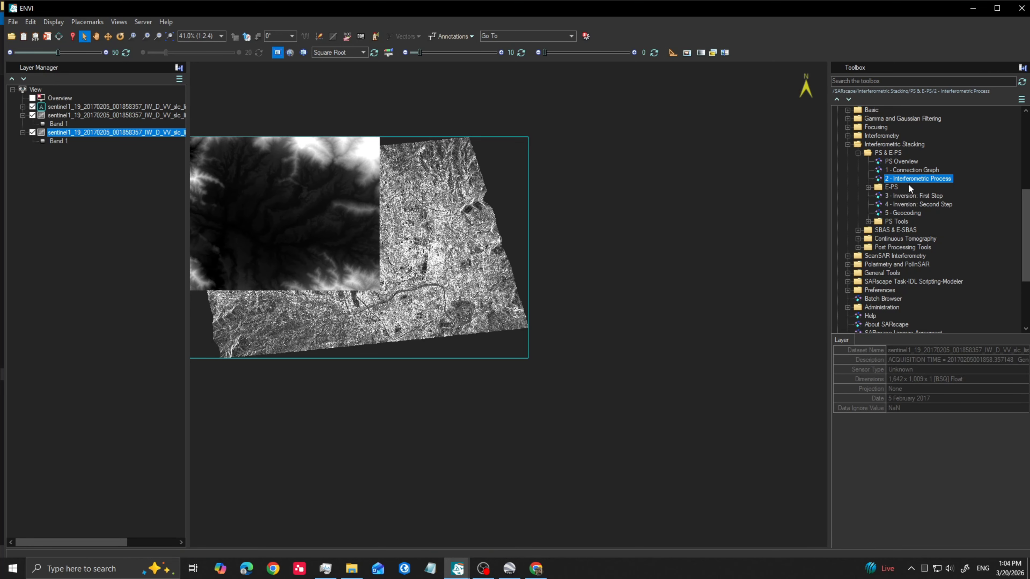
{"action": "left_click", "coordinate": [907, 196]}
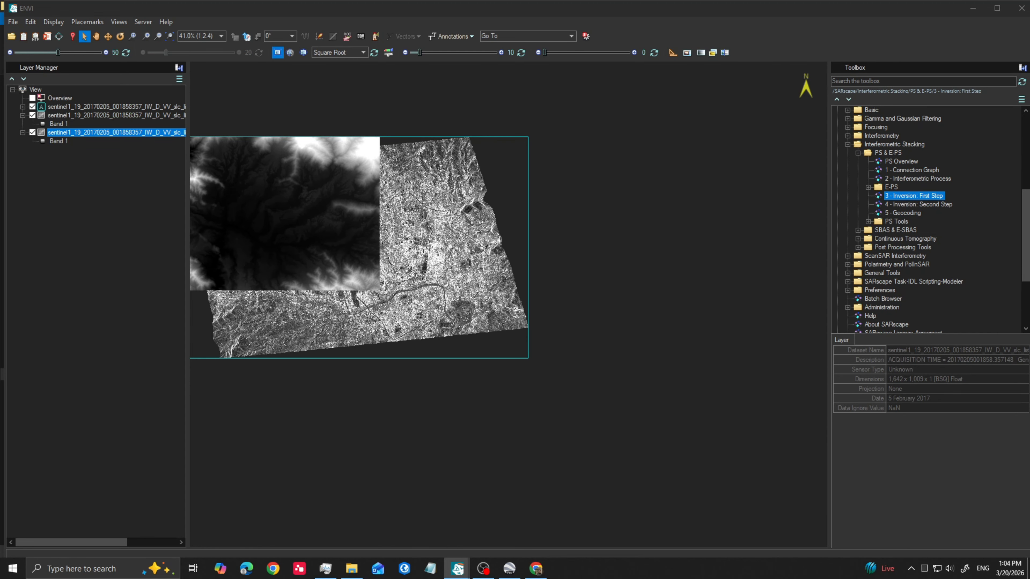
{"action": "left_click_drag", "start_coordinate": [662, 196], "coordinate": [541, 150]}
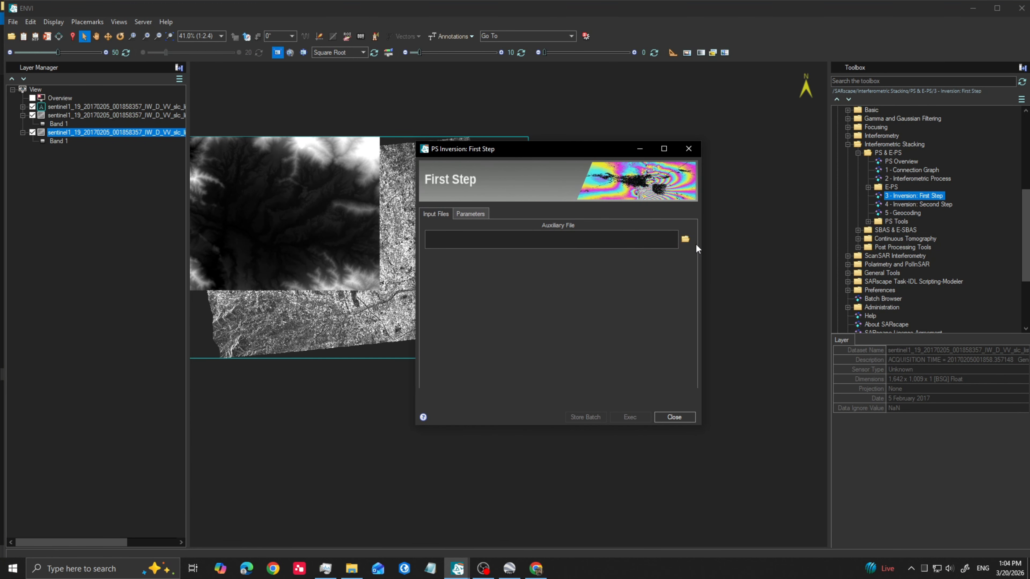
Load auxiliary.sml from 3202026_PS_output\kathmandu_PS_processing on New Volume (G:) as the auxiliary file for PS Inversion: First Step
{"action": "left_click", "coordinate": [687, 241]}
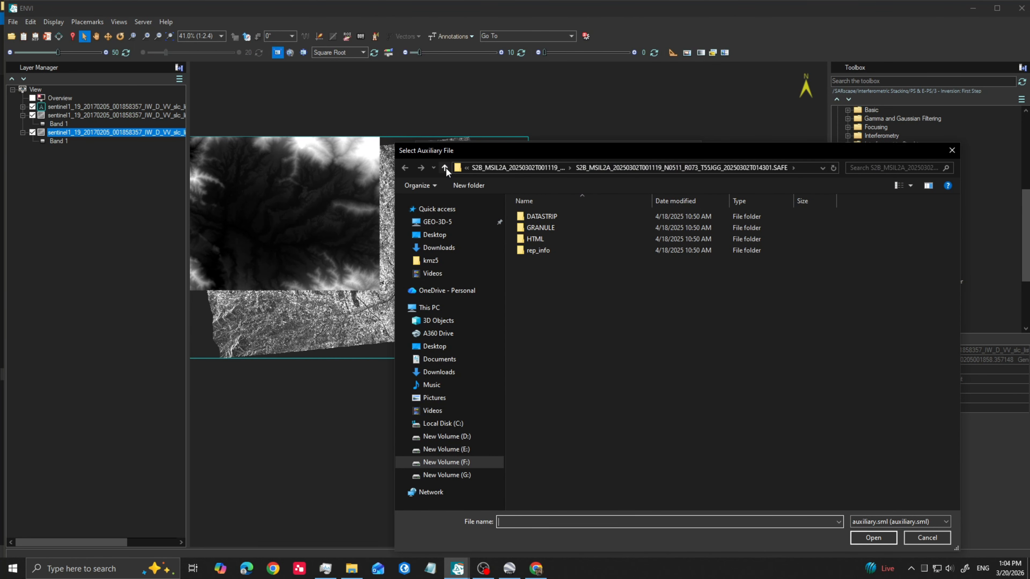
{"action": "left_click", "coordinate": [445, 167]}
{"action": "left_click", "coordinate": [445, 168]}
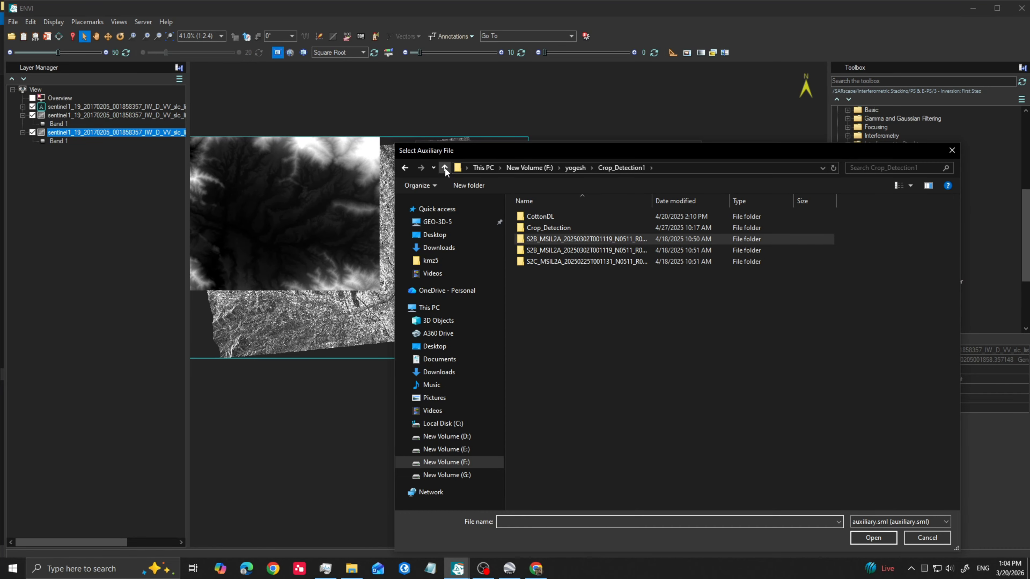
{"action": "left_click", "coordinate": [460, 476]}
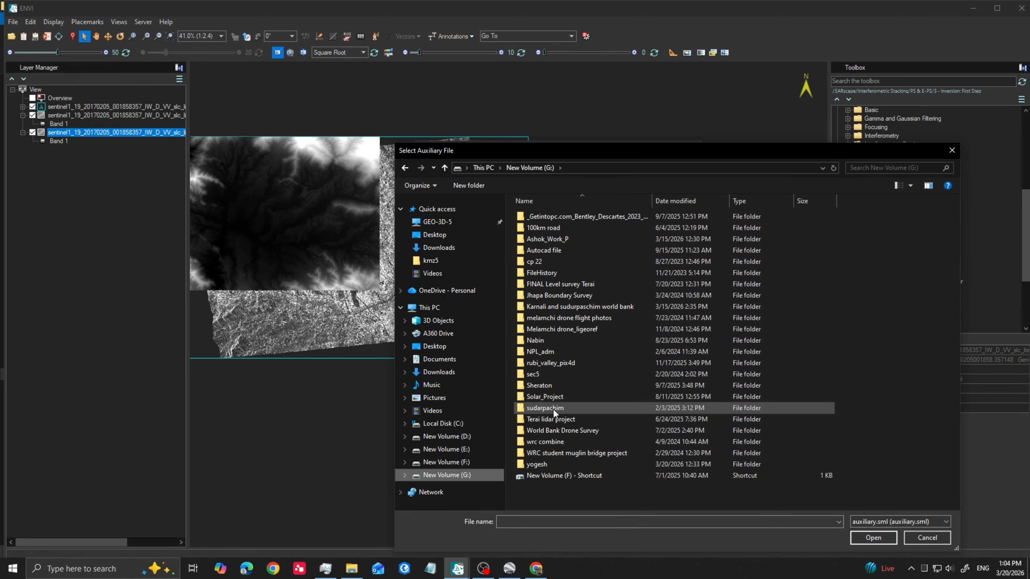
{"action": "double_click", "coordinate": [535, 460]}
{"action": "double_click", "coordinate": [545, 373]}
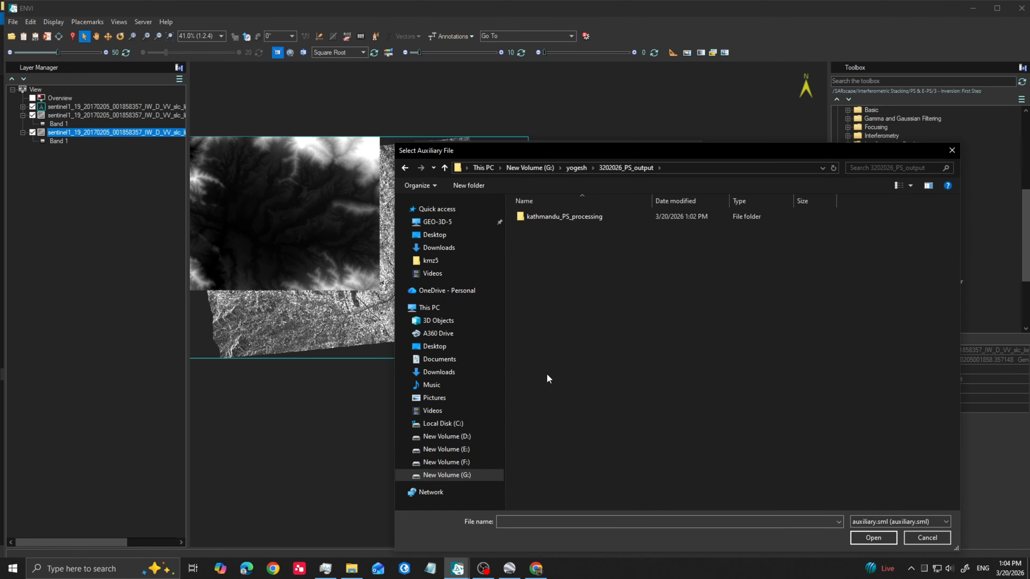
{"action": "double_click", "coordinate": [569, 216]}
{"action": "left_click", "coordinate": [548, 250]}
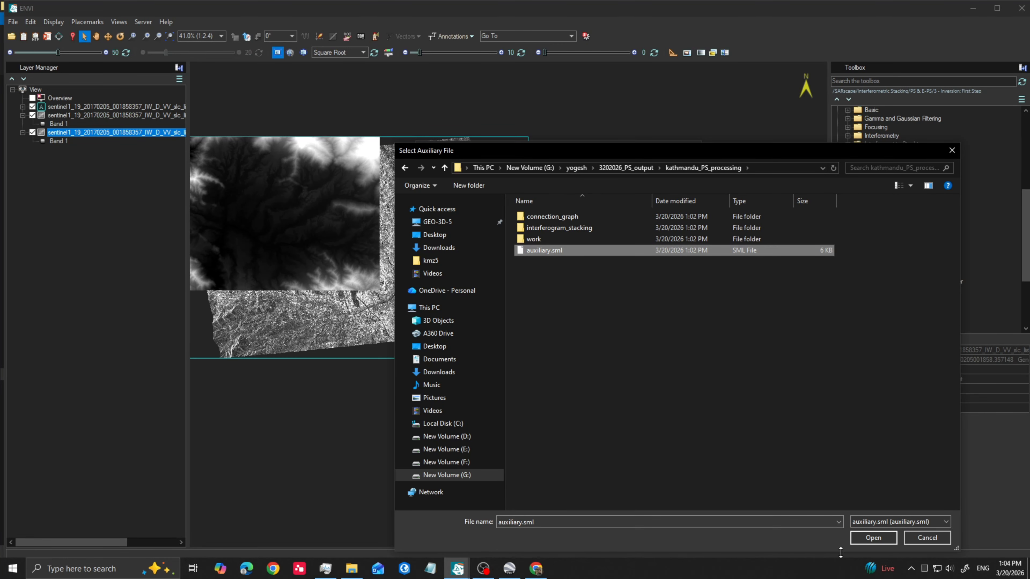
{"action": "left_click", "coordinate": [874, 537]}
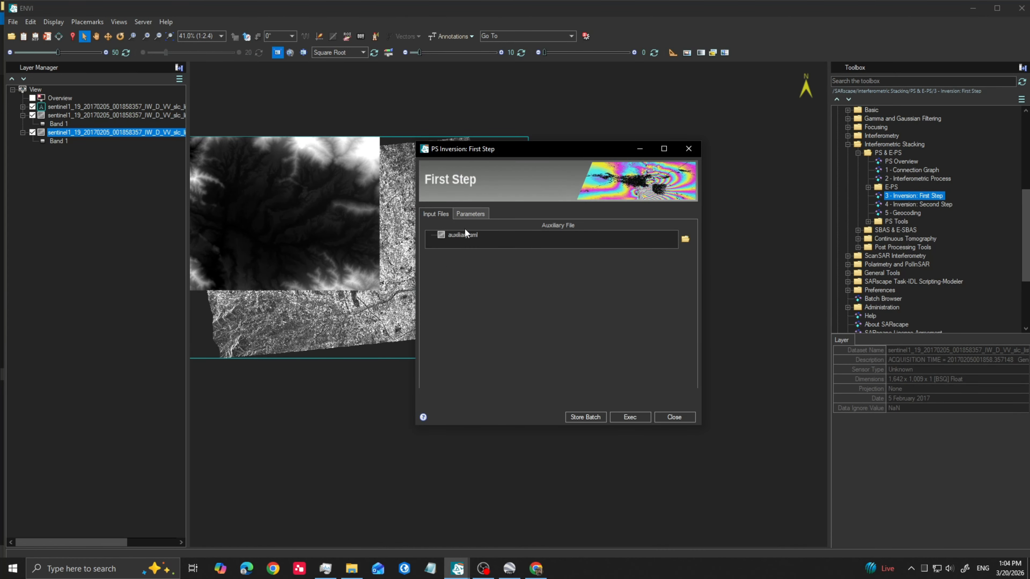
Review the First Step inversion's principal parameters, run the inversion, and close its dialog once processing ends
{"action": "left_click", "coordinate": [478, 214]}
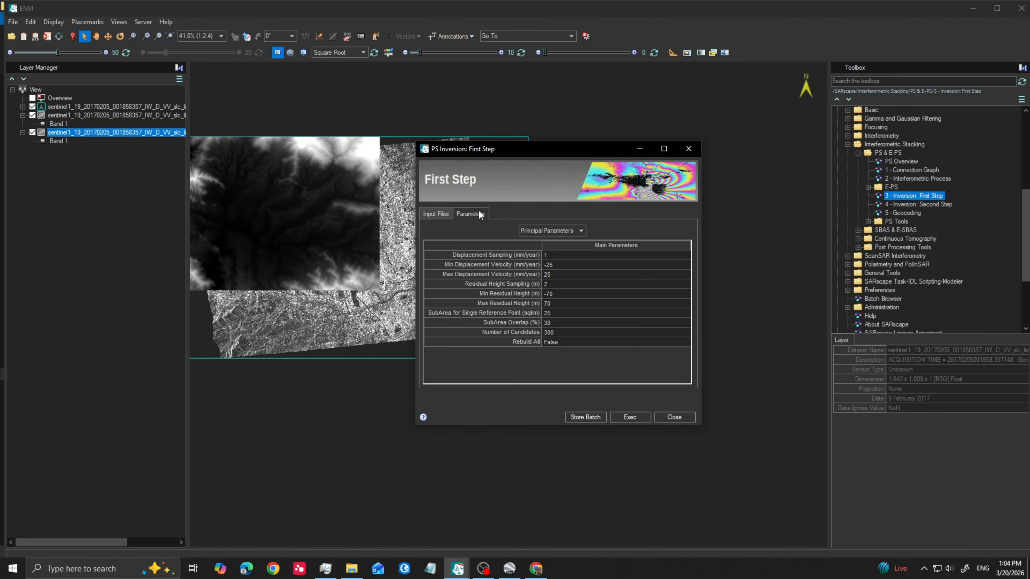
{"action": "left_click", "coordinate": [631, 418]}
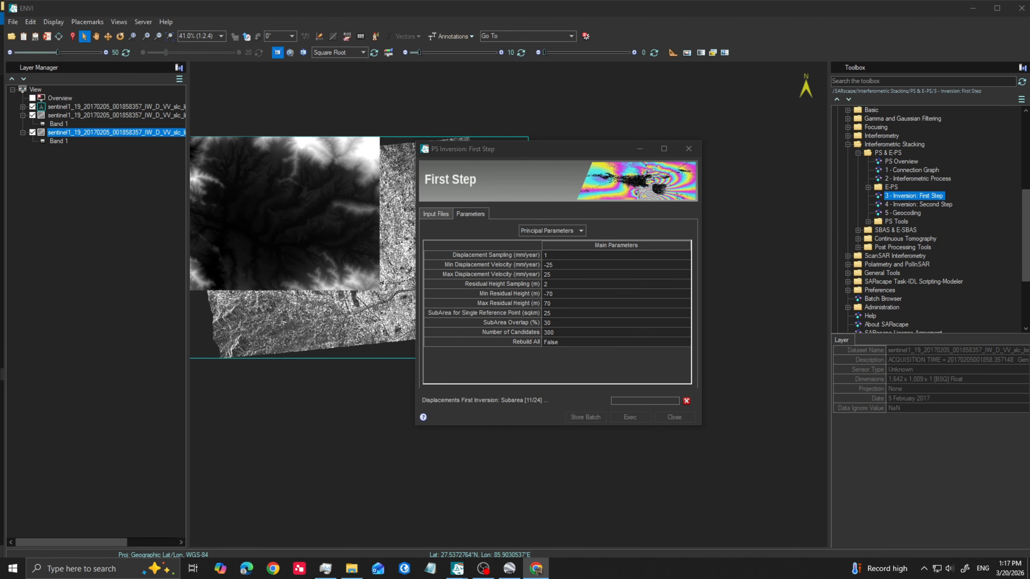
{"action": "left_click", "coordinate": [377, 569]}
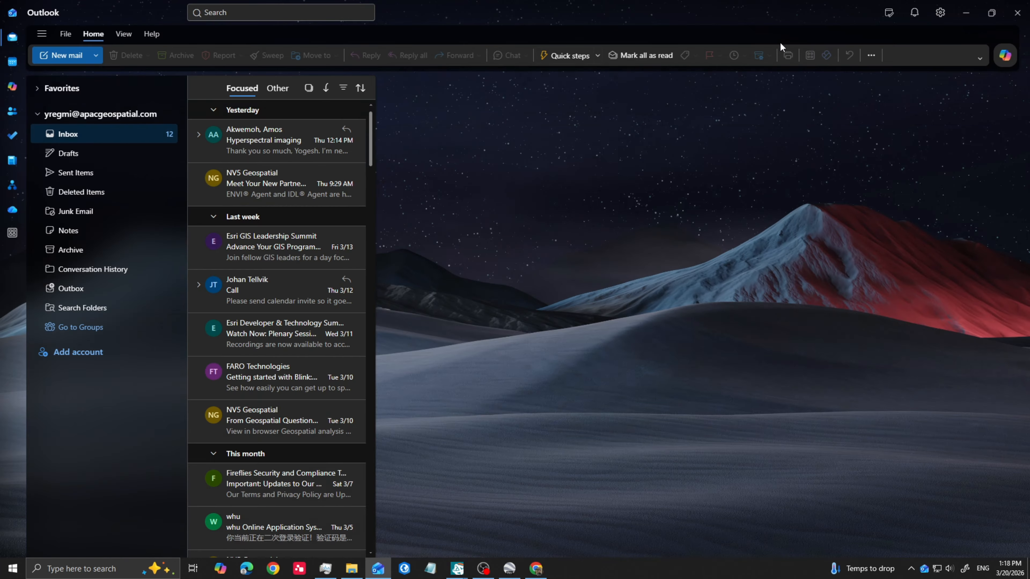
{"action": "left_click", "coordinate": [1021, 11]}
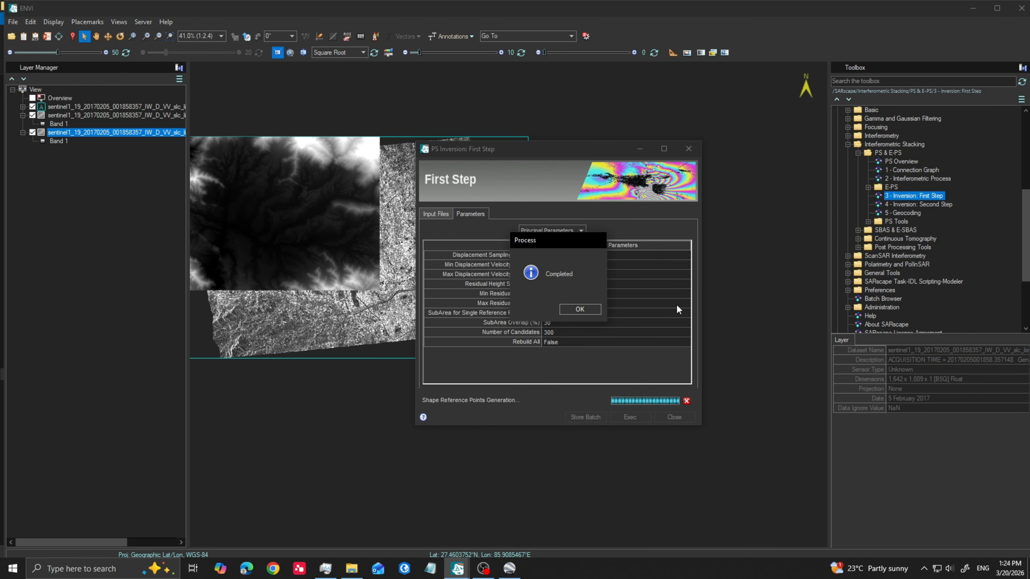
{"action": "left_click", "coordinate": [579, 309]}
{"action": "left_click", "coordinate": [685, 149]}
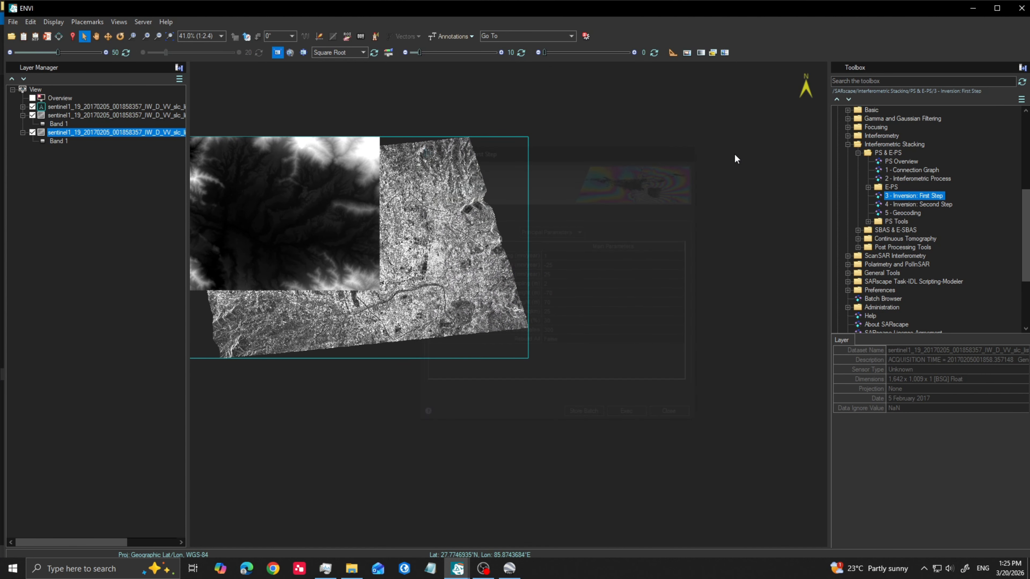
Open the Inversion: Second Step tool and load auxiliary.sml from kathmandu_PS_processing on New Volume (G:) as its auxiliary file
{"action": "left_click", "coordinate": [930, 203]}
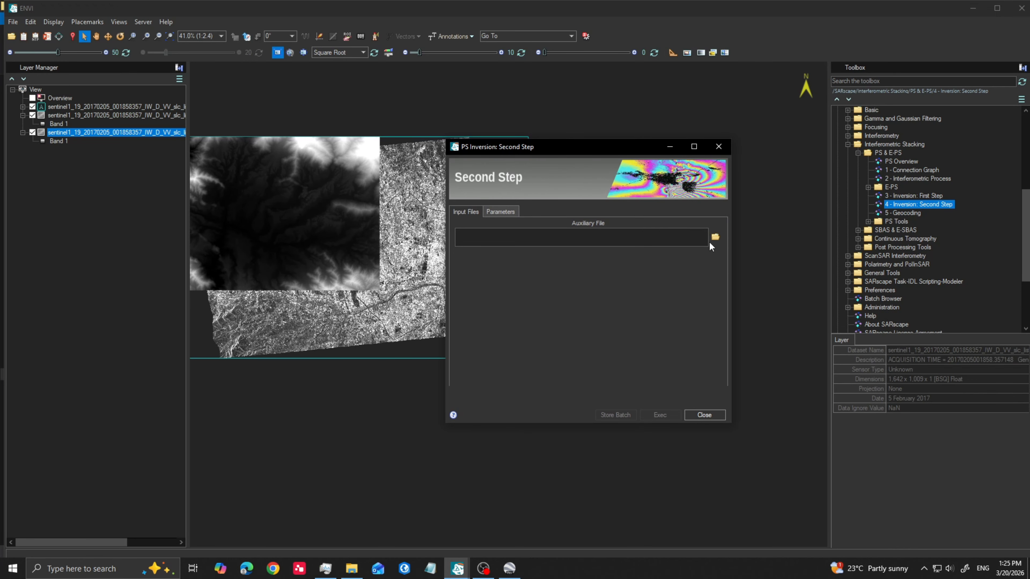
{"action": "left_click", "coordinate": [714, 238]}
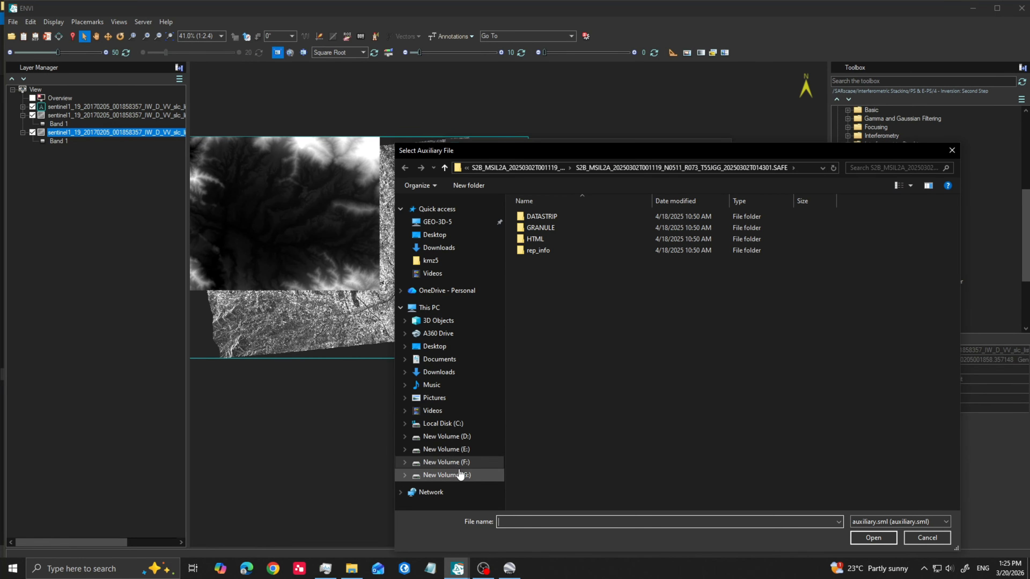
{"action": "left_click", "coordinate": [457, 462]}
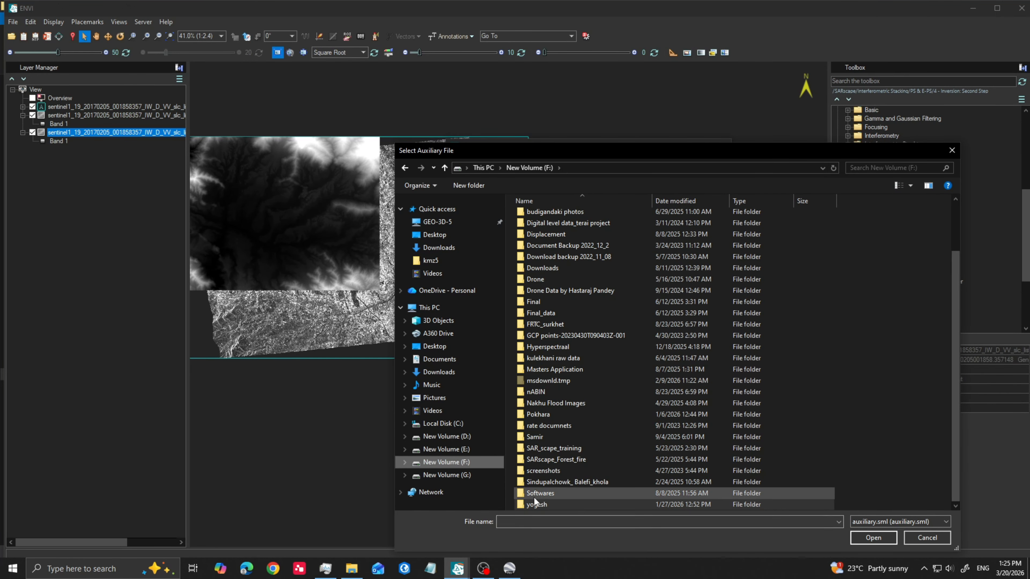
{"action": "left_click", "coordinate": [471, 475]}
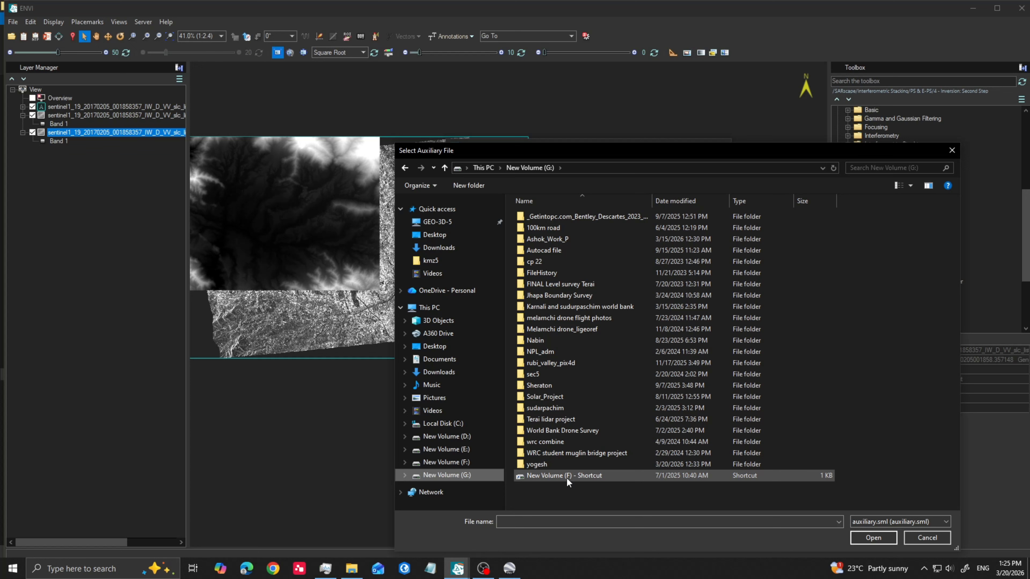
{"action": "double_click", "coordinate": [545, 466]}
{"action": "double_click", "coordinate": [547, 370]}
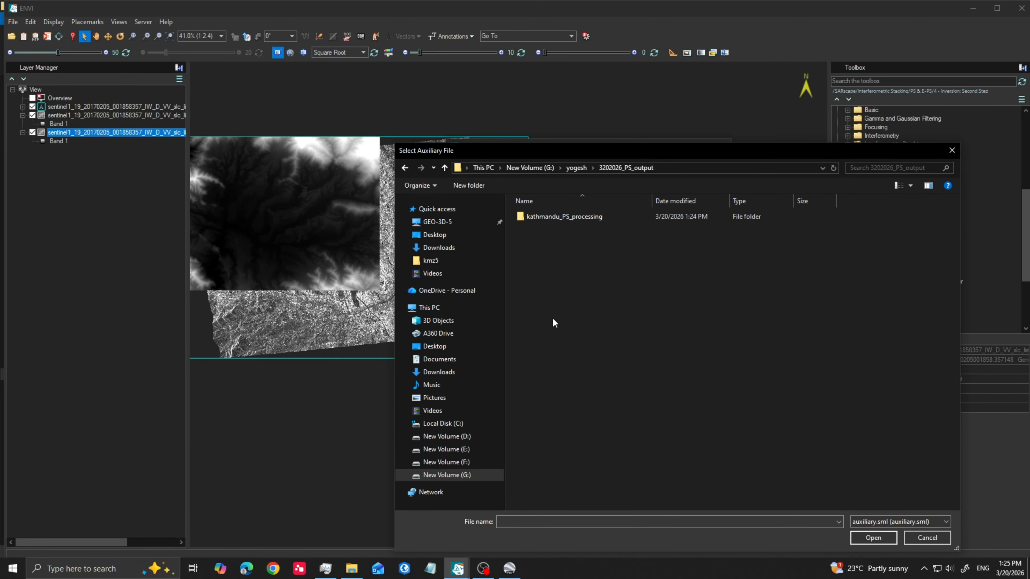
{"action": "double_click", "coordinate": [561, 216]}
{"action": "left_click", "coordinate": [545, 273]}
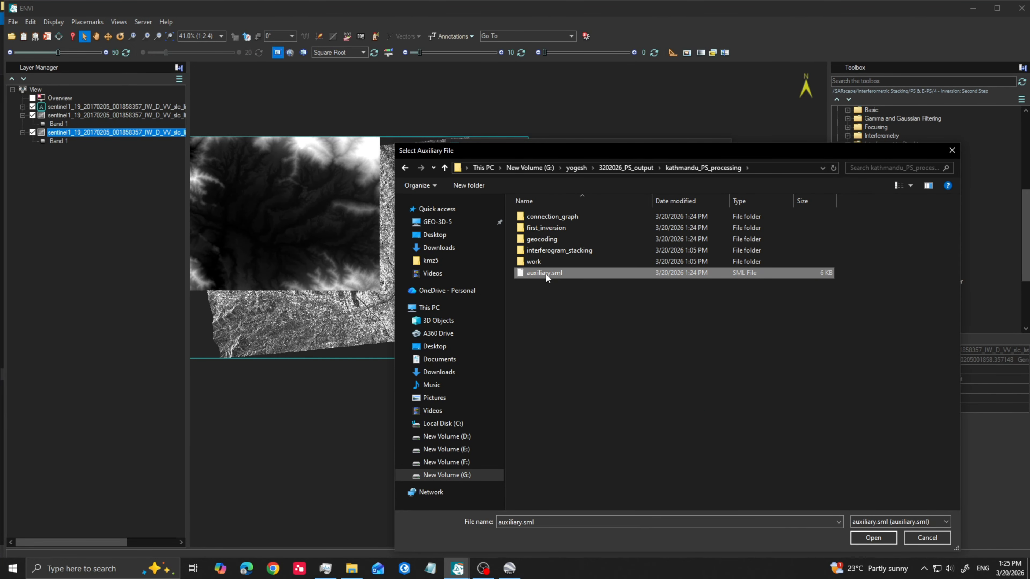
{"action": "left_click", "coordinate": [866, 536]}
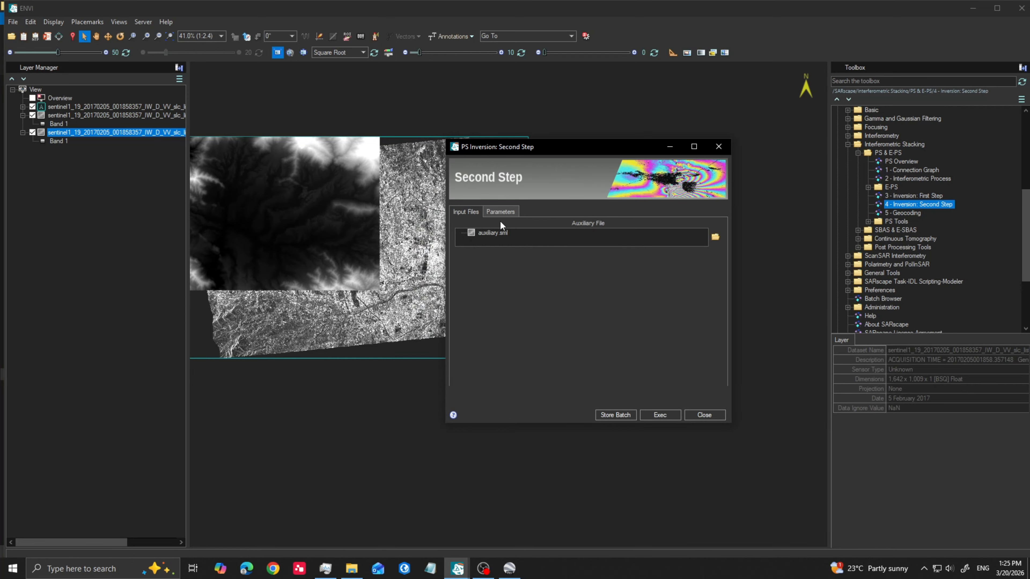
Run the Second Step inversion on the loaded auxiliary file and close its dialog once processing ends
{"action": "left_click", "coordinate": [657, 415]}
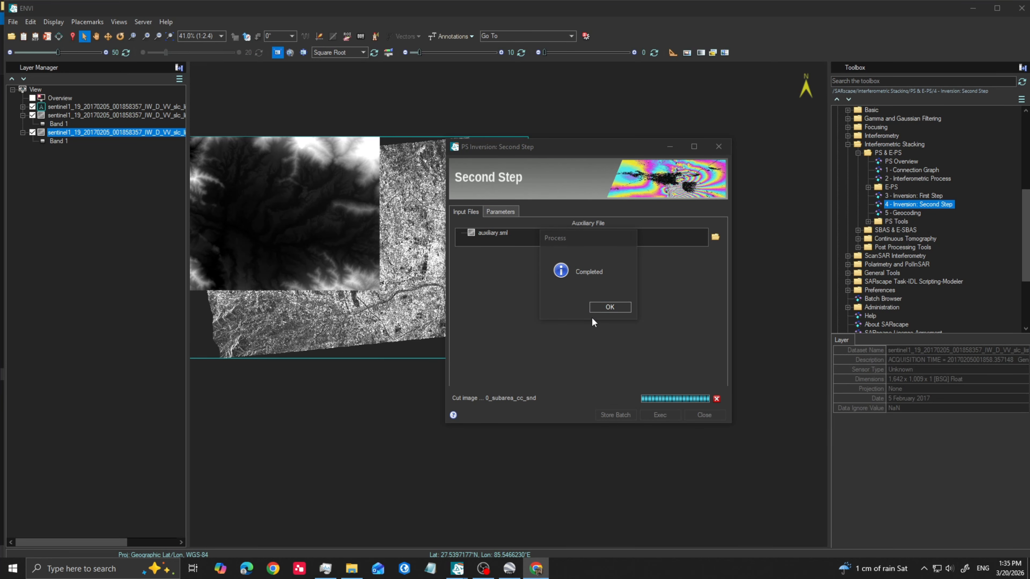
{"action": "left_click", "coordinate": [621, 307]}
{"action": "left_click", "coordinate": [718, 146]}
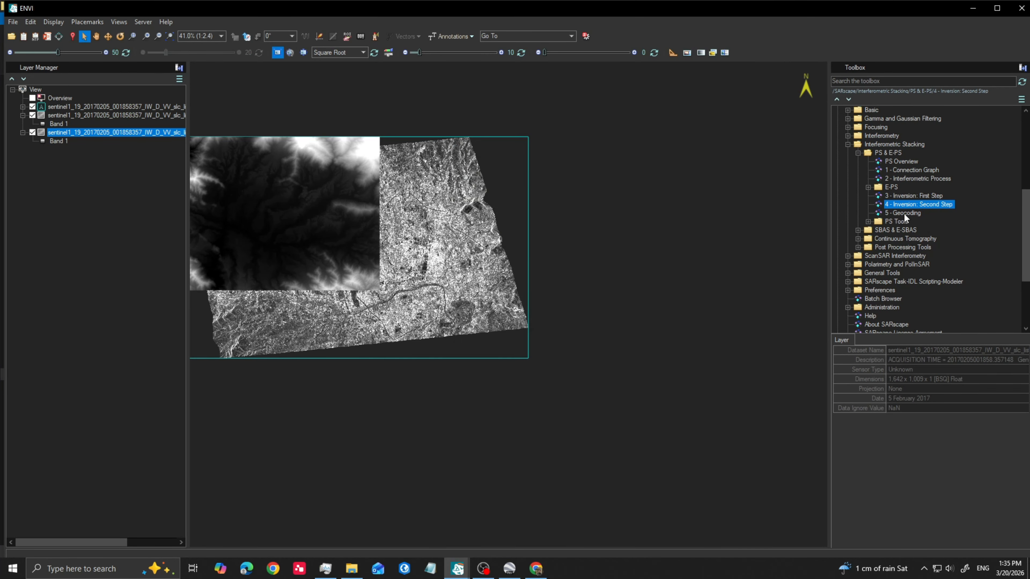
Open the PS Geocoding tool and load auxiliary.sml from kathmandu_PS_processing on New Volume (G:) as its auxiliary file
{"action": "double_click", "coordinate": [903, 214]}
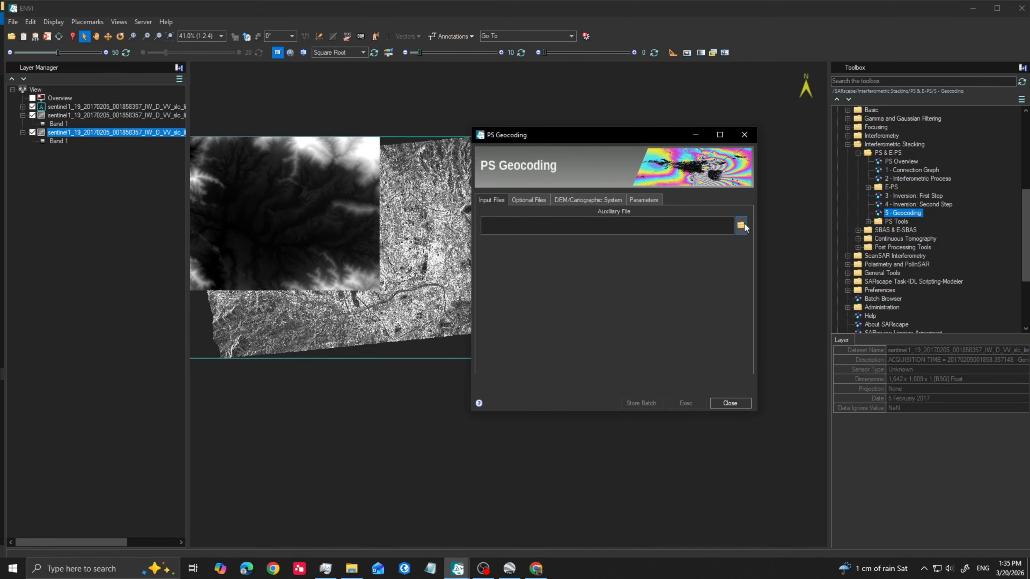
{"action": "left_click", "coordinate": [741, 226]}
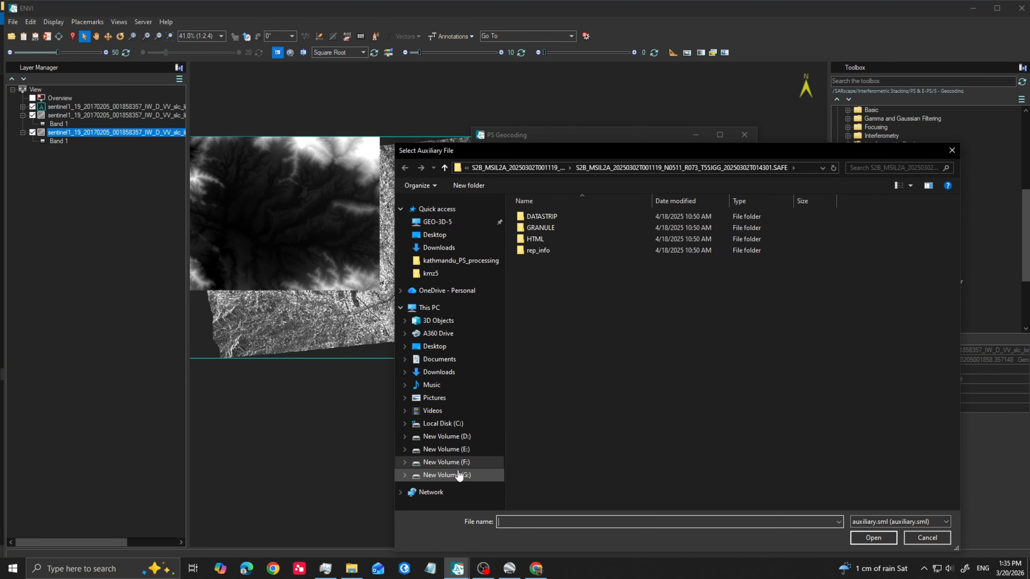
{"action": "left_click", "coordinate": [458, 476]}
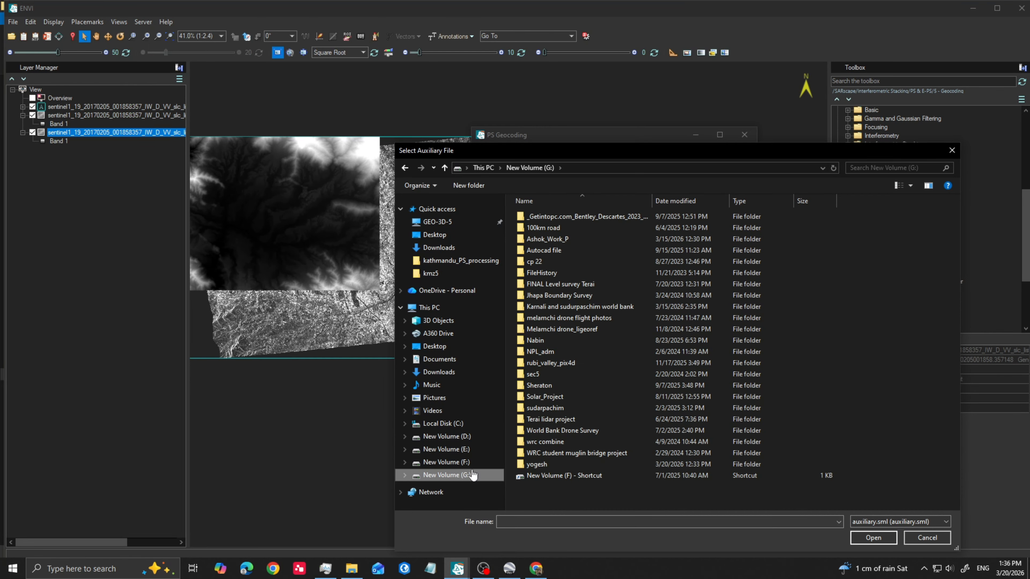
{"action": "double_click", "coordinate": [540, 464]}
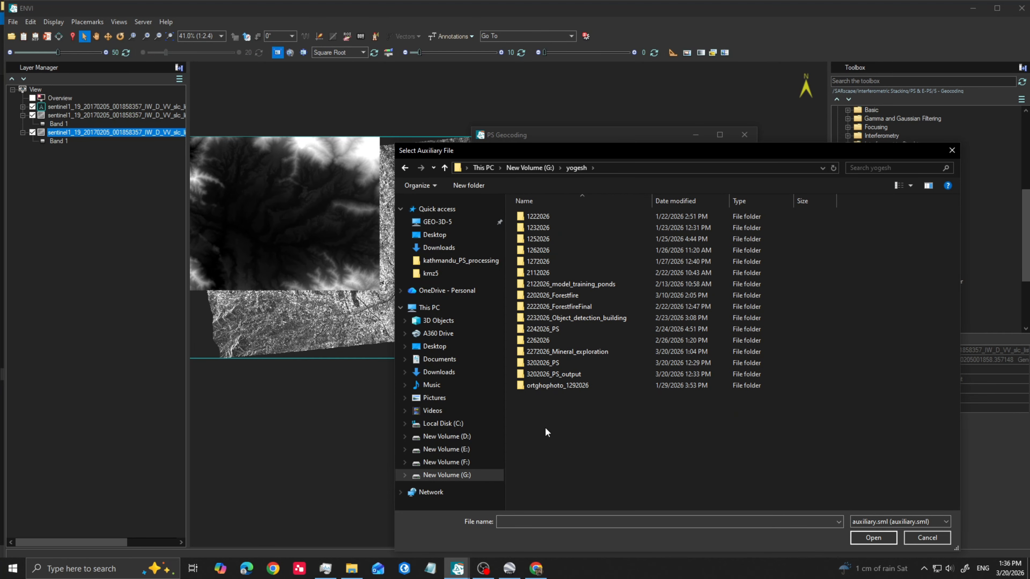
{"action": "double_click", "coordinate": [557, 373]}
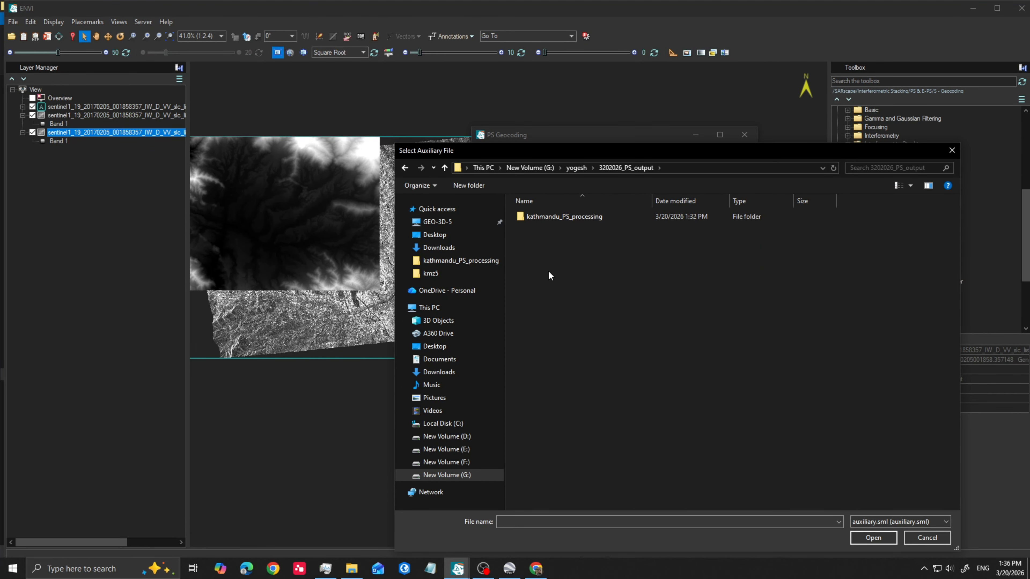
{"action": "double_click", "coordinate": [586, 216]}
{"action": "left_click", "coordinate": [545, 283]}
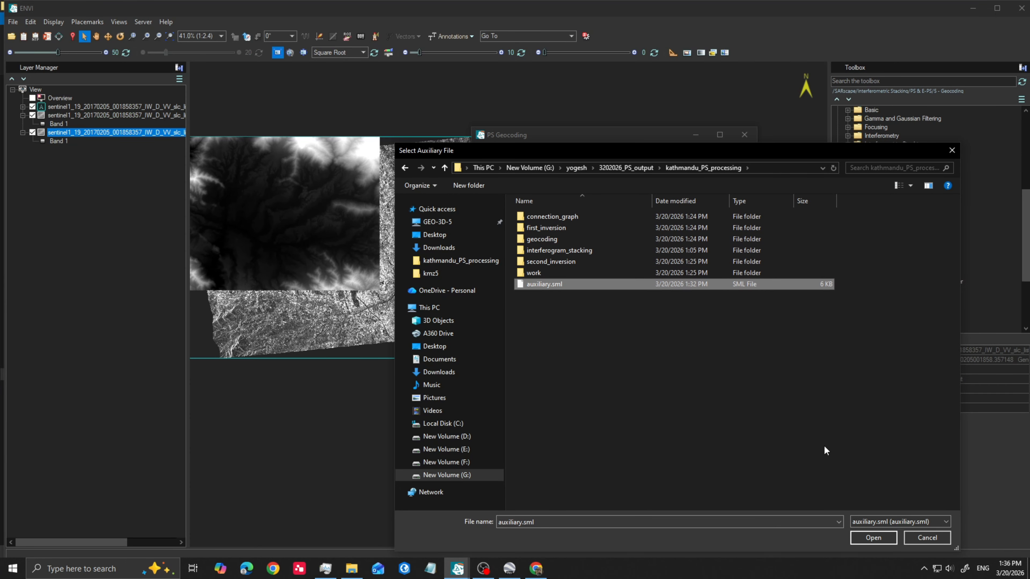
{"action": "left_click", "coordinate": [873, 537]}
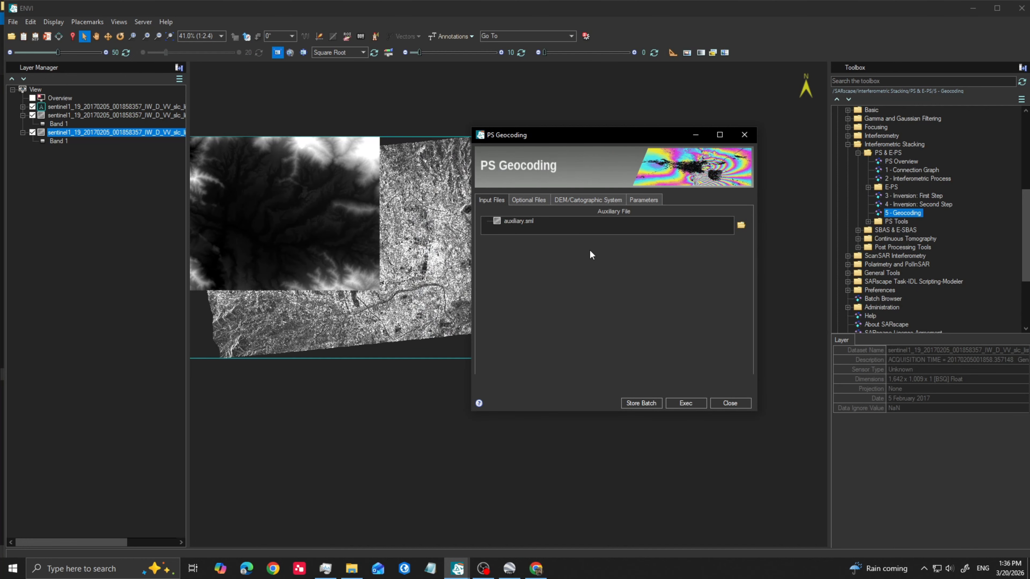
Extract an ALOS World 3D 30m DEM for PS Geocoding, using the 20170205 Sentinel-1 power image as reference
{"action": "left_click", "coordinate": [575, 197]}
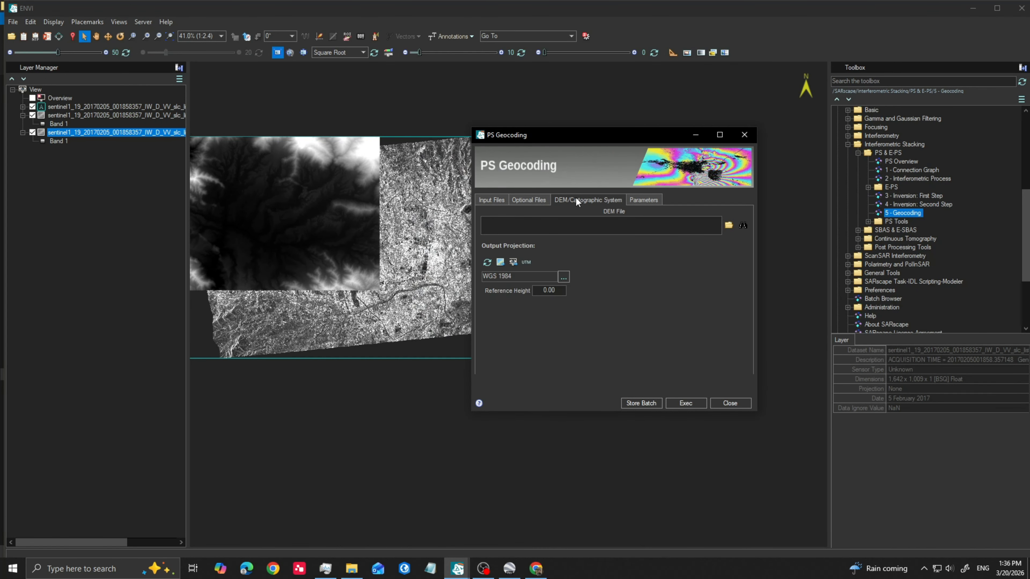
{"action": "left_click", "coordinate": [745, 225]}
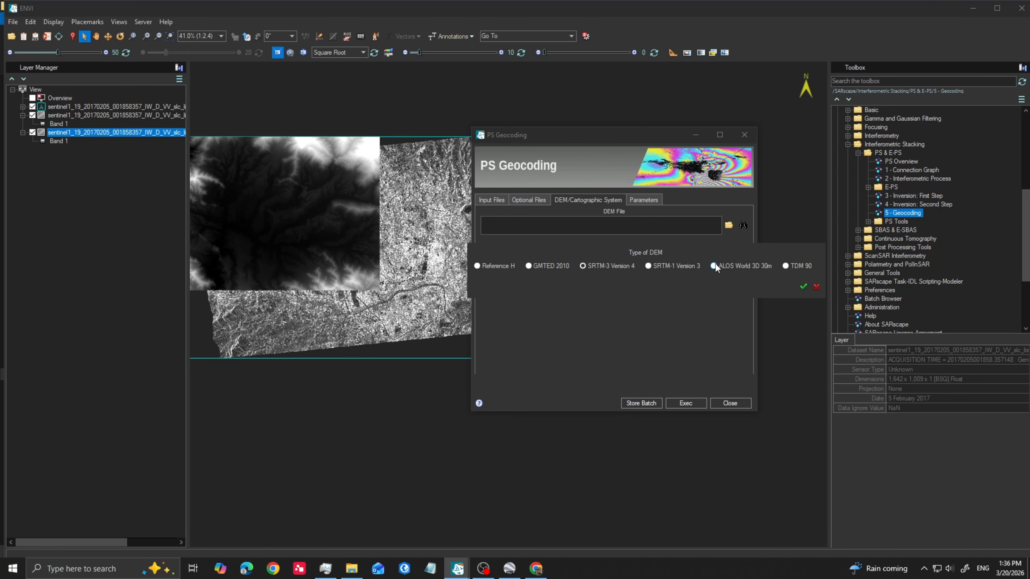
{"action": "left_click", "coordinate": [714, 265]}
{"action": "left_click", "coordinate": [802, 288]}
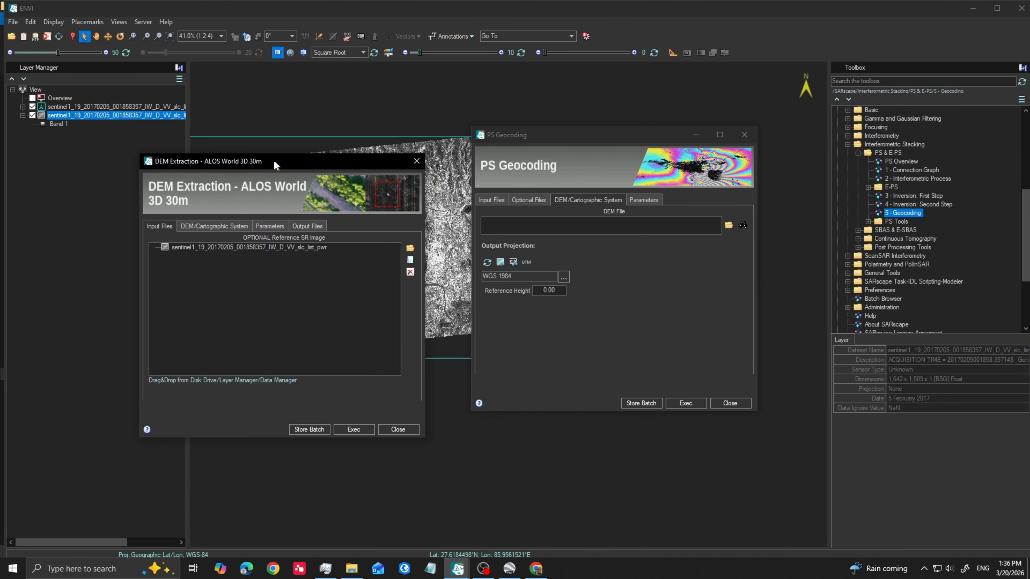
{"action": "left_click_drag", "start_coordinate": [274, 159], "coordinate": [438, 162]}
{"action": "left_click", "coordinate": [370, 247]}
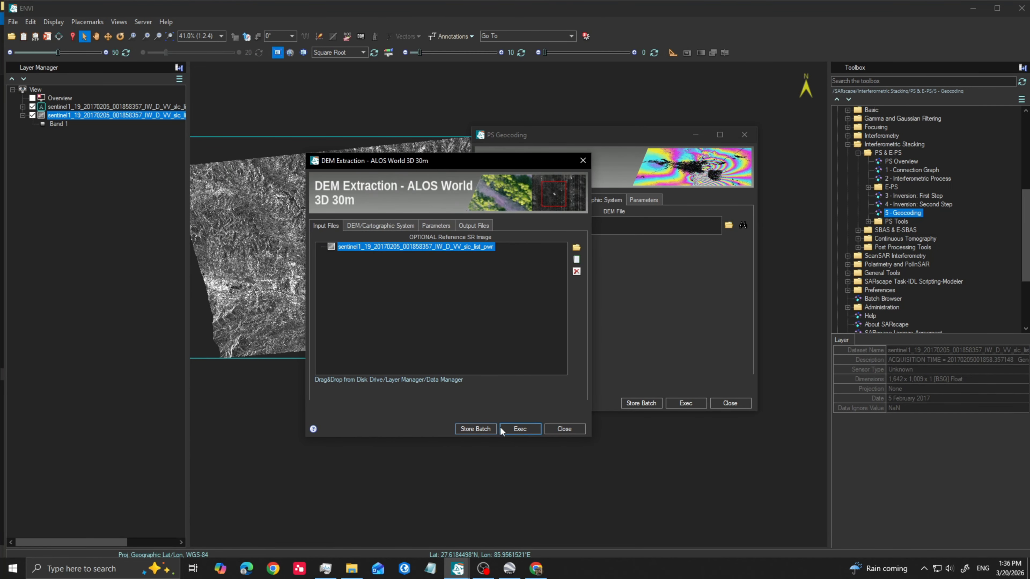
{"action": "left_click", "coordinate": [516, 428]}
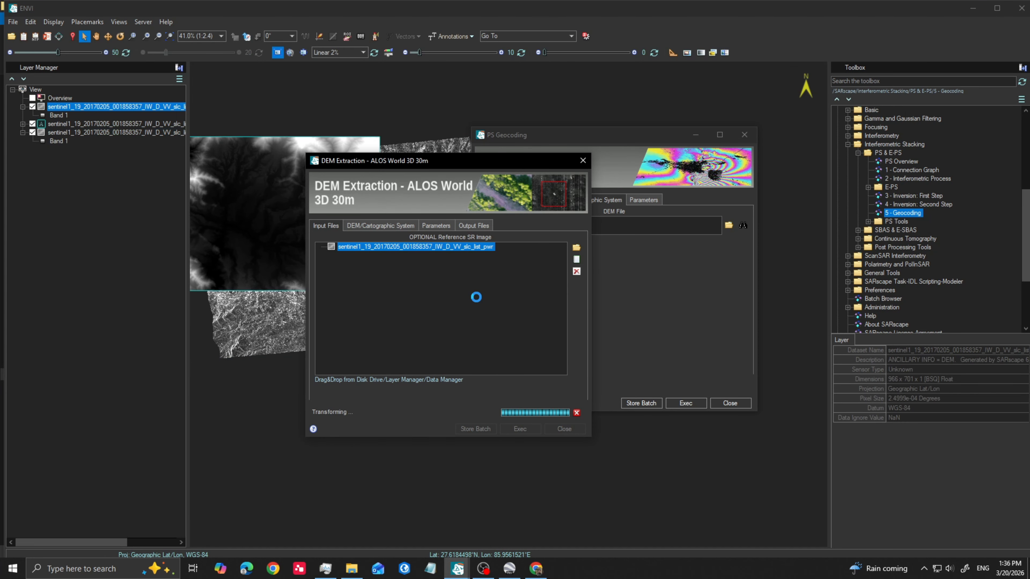
{"action": "left_click", "coordinate": [470, 322]}
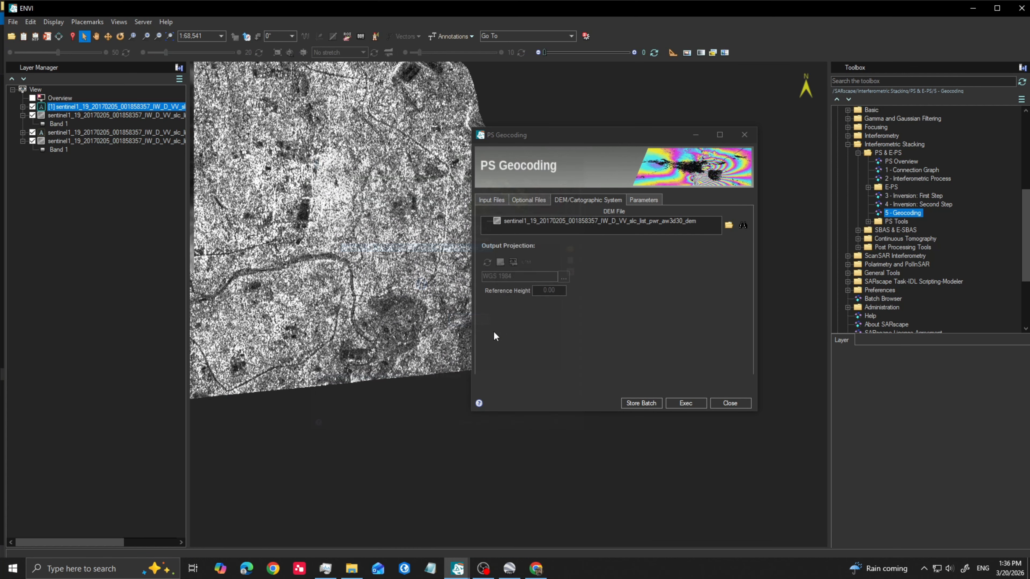
Review the geocoding principal parameters and run PS Geocoding with the extracted DEM
{"action": "left_click", "coordinate": [644, 201]}
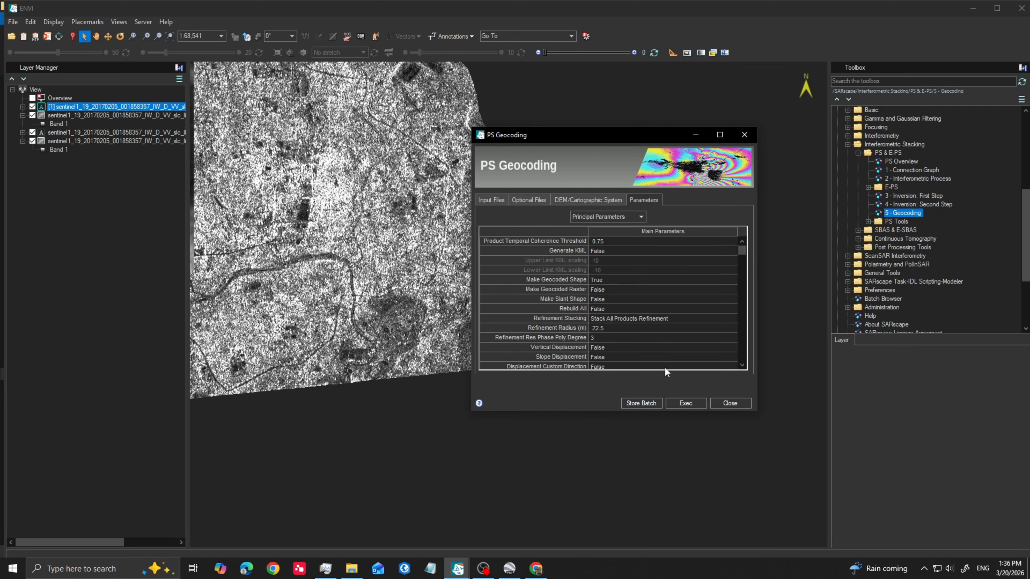
{"action": "left_click", "coordinate": [685, 403]}
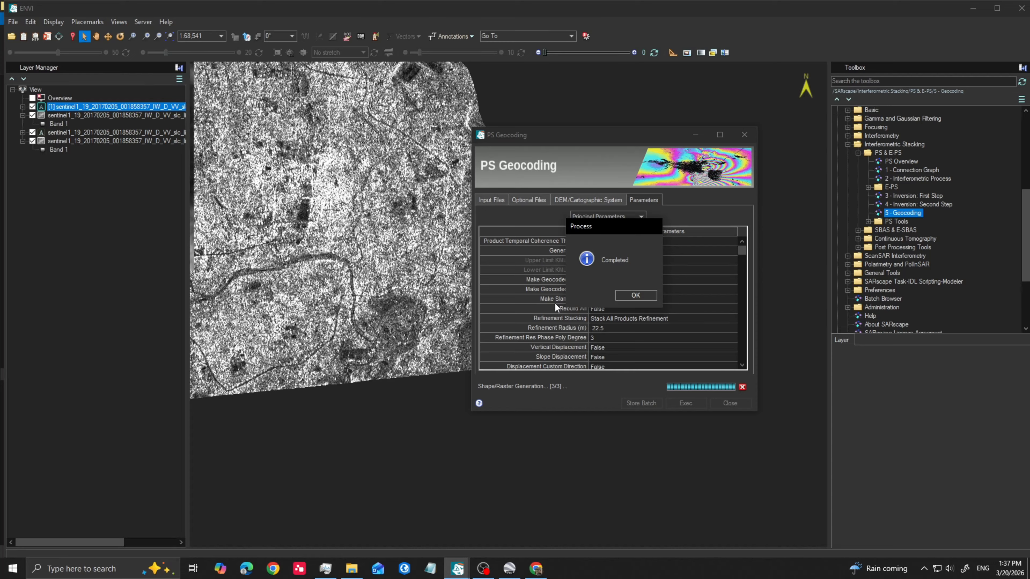
Close the completed PS Geocoding dialog and load kathmandu_PS_75_0.shp from the kathmandu_PS_processing geocoding folder into the ENVI view
{"action": "left_click", "coordinate": [633, 296]}
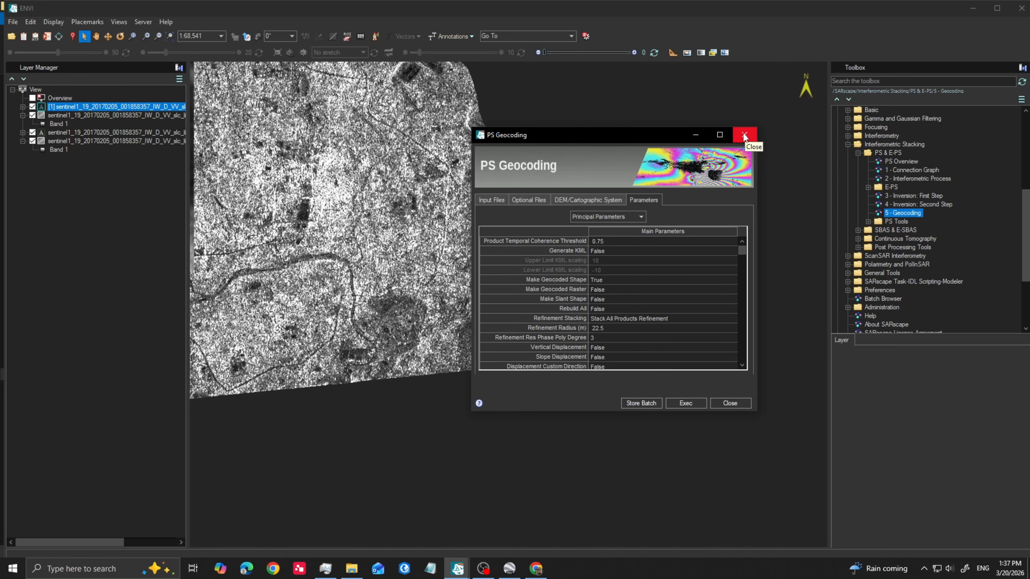
{"action": "left_click", "coordinate": [727, 403]}
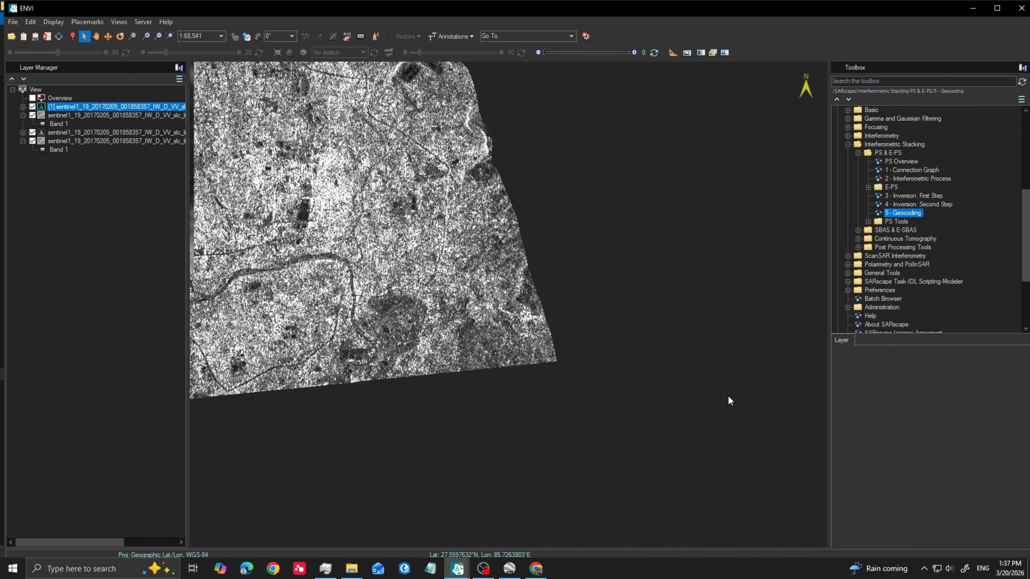
{"action": "left_click", "coordinate": [352, 567]}
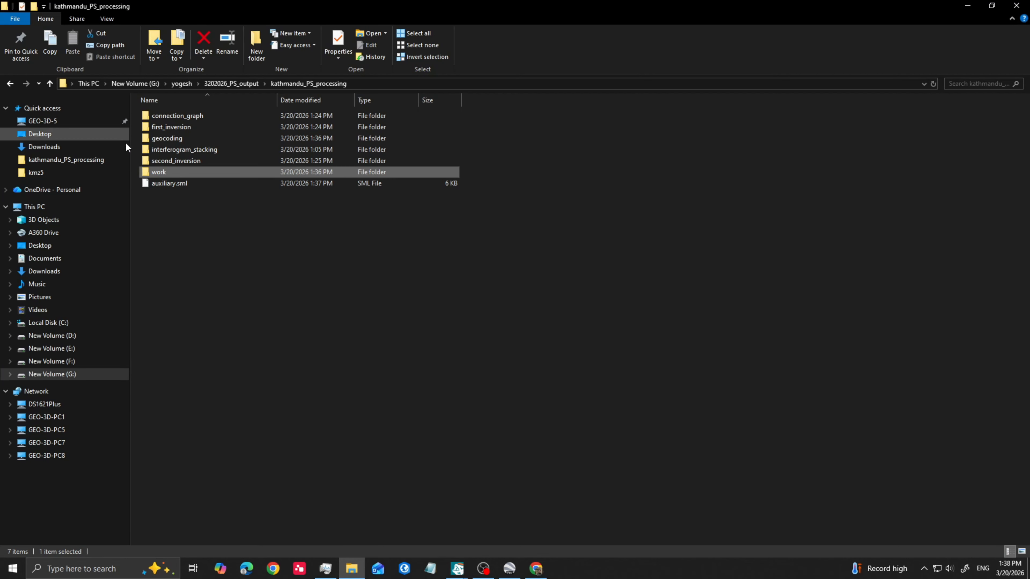
{"action": "double_click", "coordinate": [173, 137]}
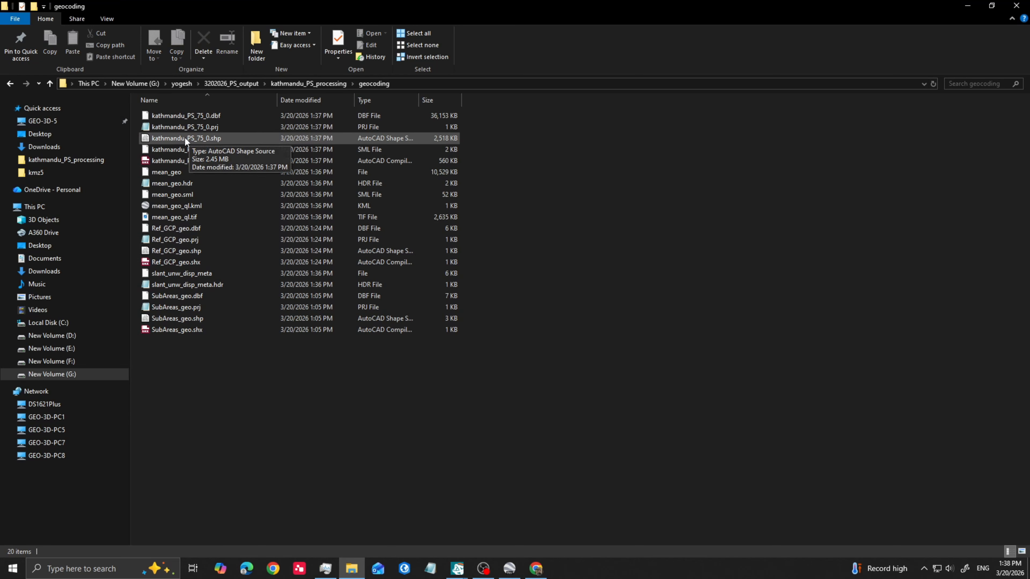
{"action": "left_click_drag", "start_coordinate": [184, 138], "coordinate": [492, 348]}
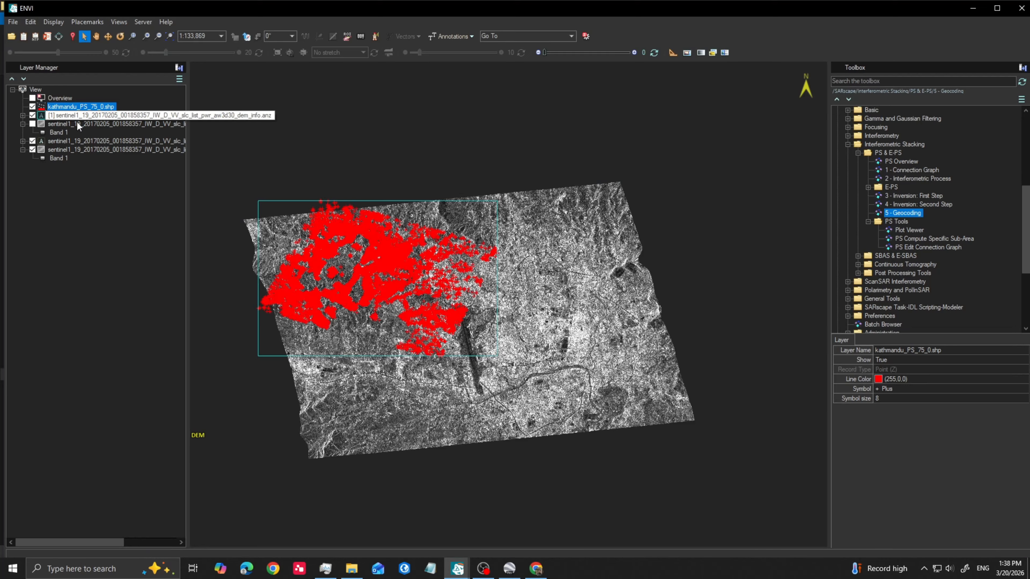
Show the ALOS DEM layer beneath the PS points and hide the Sentinel-1 power image
{"action": "left_click", "coordinate": [33, 123]}
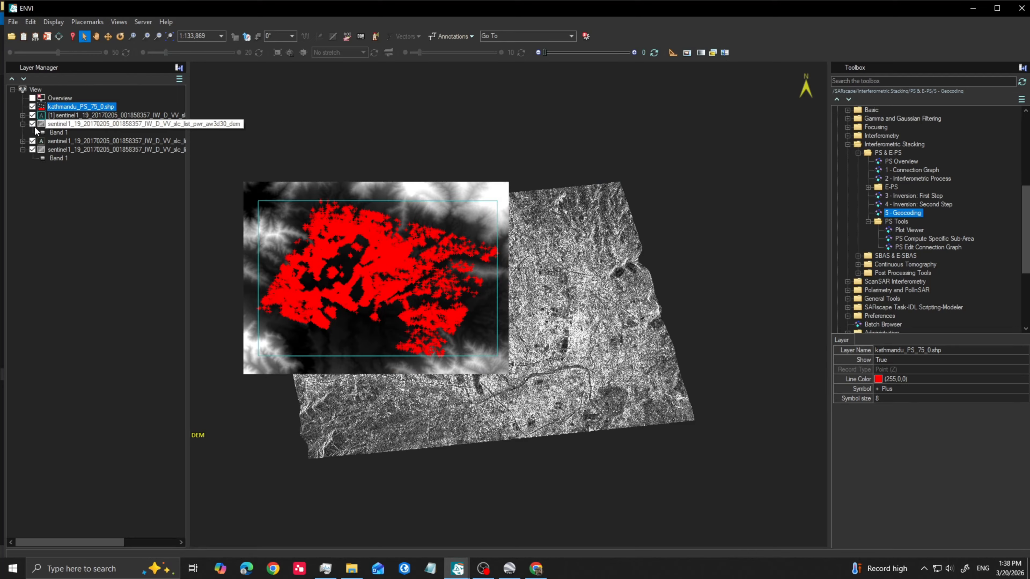
{"action": "left_click", "coordinate": [33, 150]}
{"action": "scroll", "coordinate": [358, 280], "scroll_direction": "up", "scroll_amount": 1}
{"action": "scroll", "coordinate": [358, 279], "scroll_direction": "up", "scroll_amount": 3}
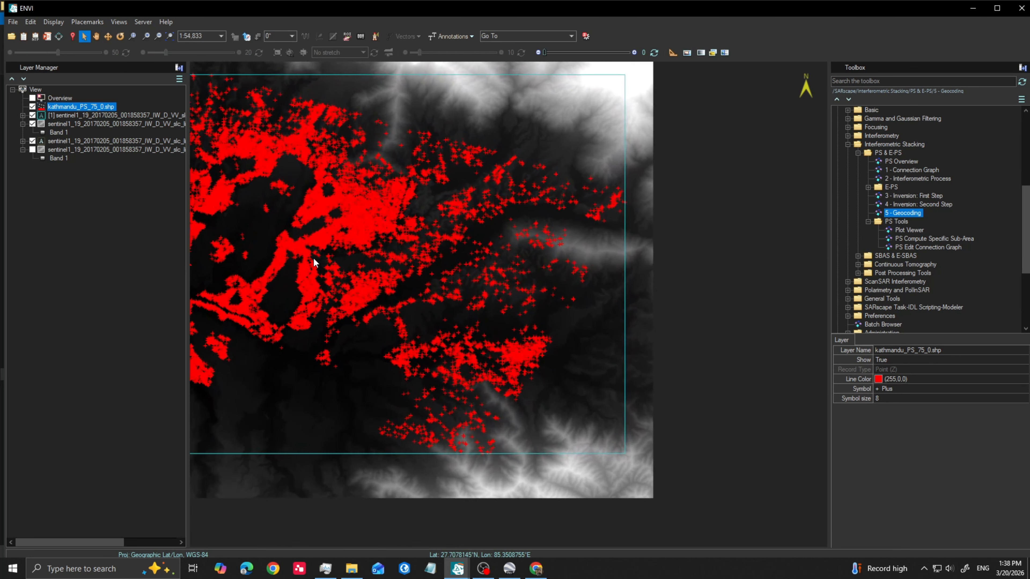
{"action": "left_click_drag", "start_coordinate": [314, 259], "coordinate": [445, 306]}
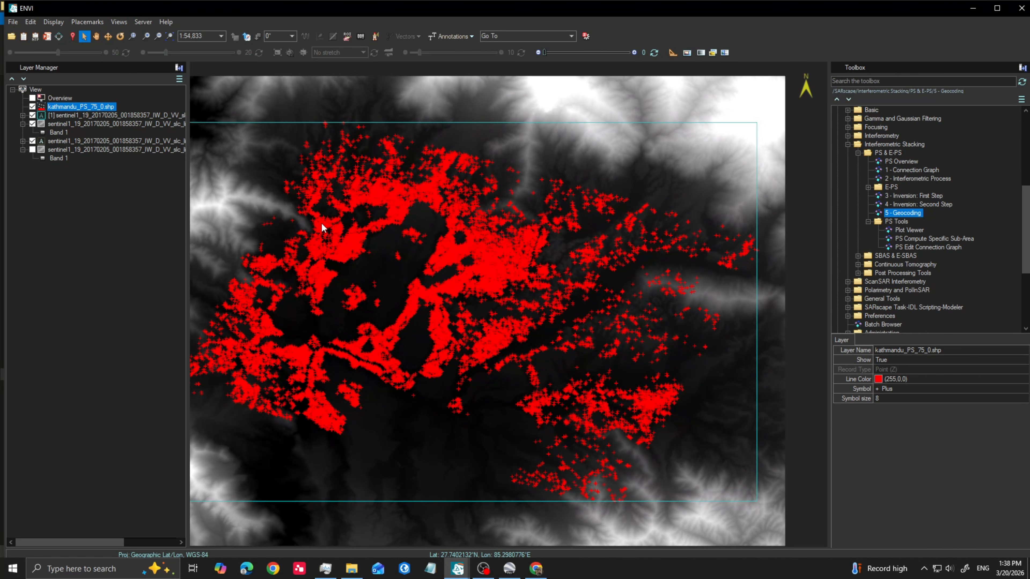
Open the SARscape vector Time Series Analyzer for kathmandu_PS_75_0.shp and colour the PS points by velocity
{"action": "scroll", "coordinate": [921, 264], "scroll_direction": "down", "scroll_amount": 5}
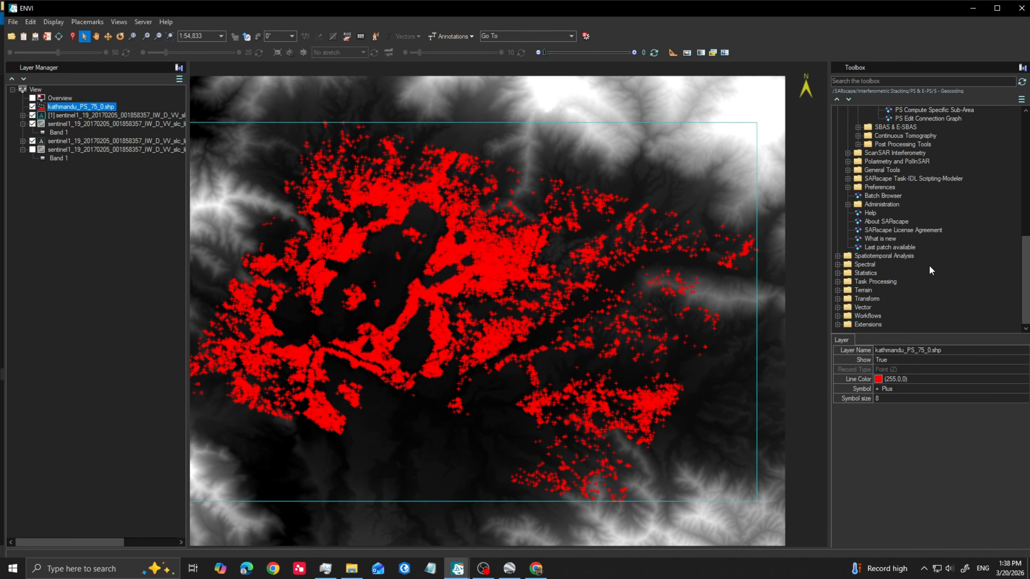
{"action": "left_click", "coordinate": [847, 170]}
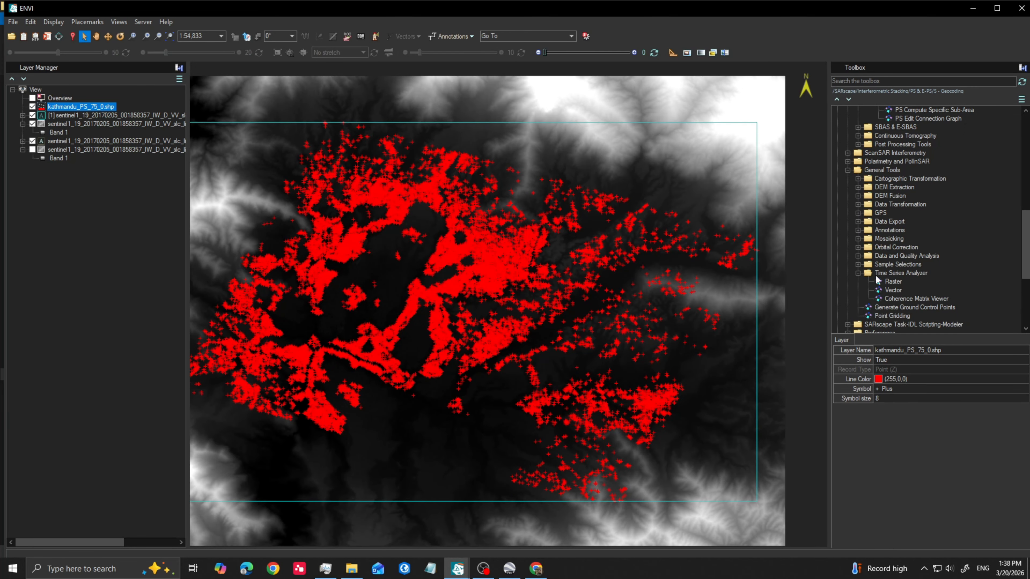
{"action": "left_click", "coordinate": [892, 290]}
{"action": "double_click", "coordinate": [892, 290]}
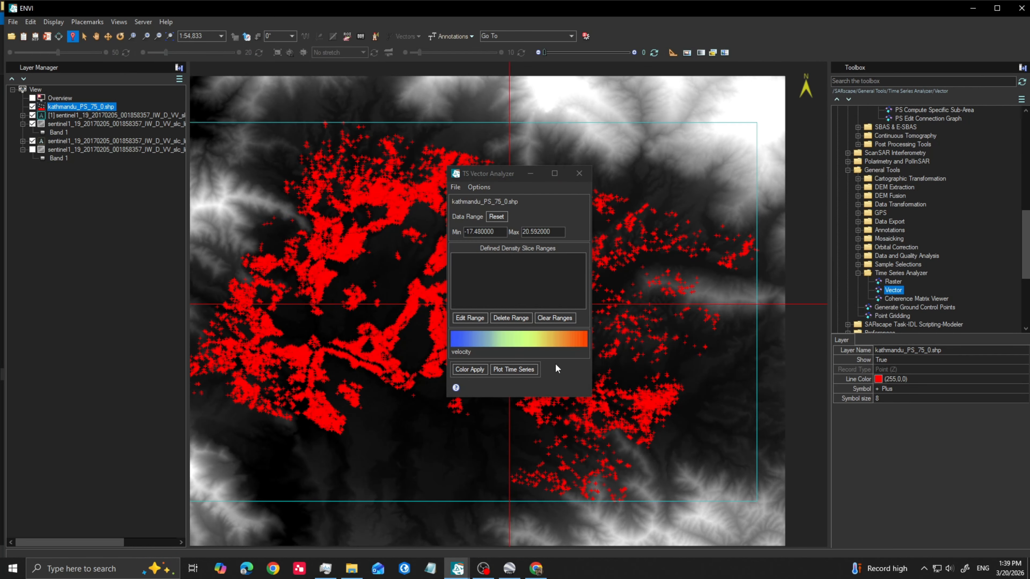
{"action": "left_click", "coordinate": [468, 370]}
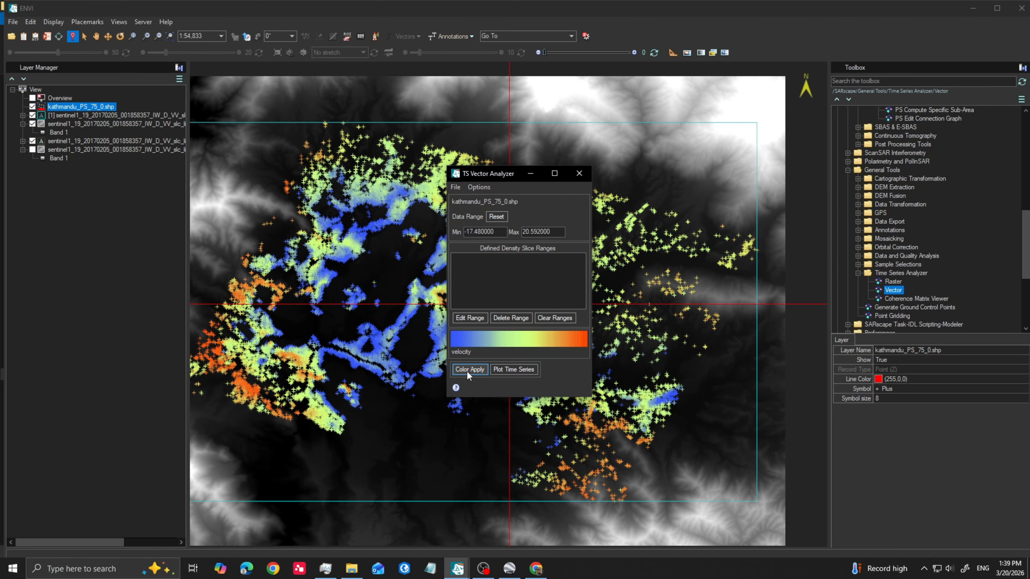
Plot the displacement time series of a green PS point in the north-central part of the point cloud, keeping the map unobstructed
{"action": "left_click_drag", "start_coordinate": [509, 179], "coordinate": [298, 226]}
{"action": "left_click_drag", "start_coordinate": [286, 280], "coordinate": [240, 281]}
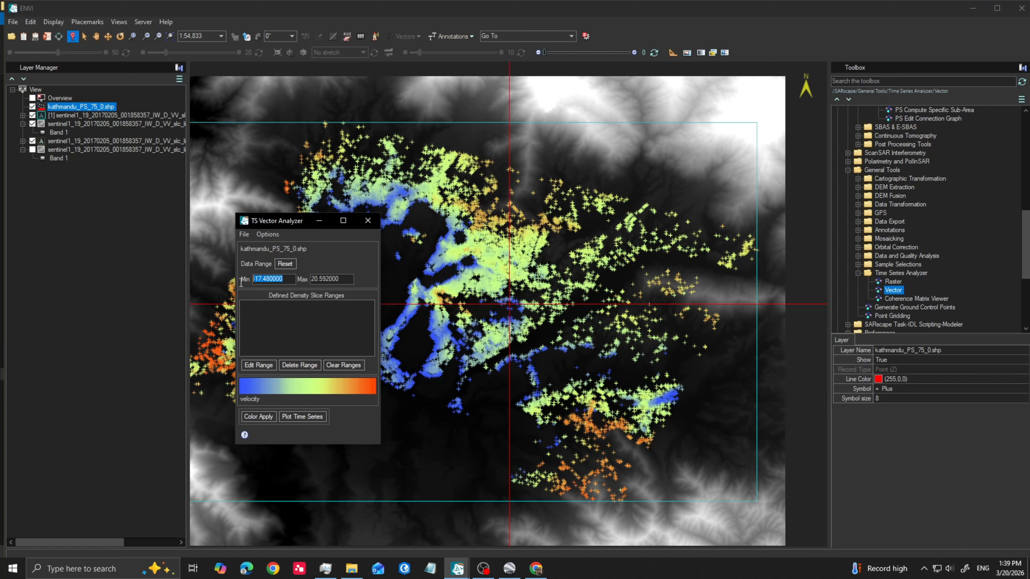
{"action": "left_click_drag", "start_coordinate": [346, 279], "coordinate": [319, 277]}
{"action": "left_click_drag", "start_coordinate": [300, 228], "coordinate": [216, 237]}
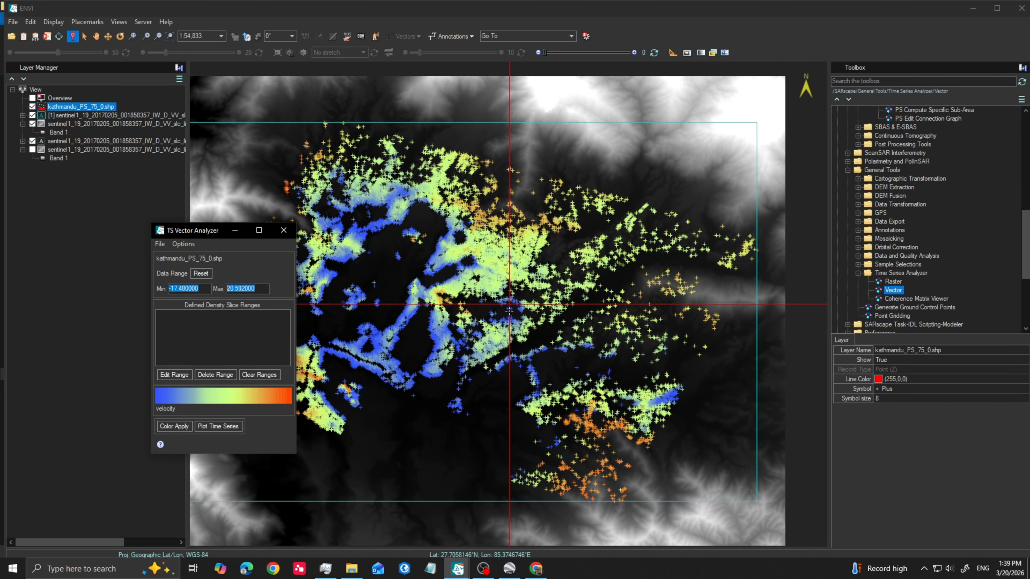
{"action": "left_click_drag", "start_coordinate": [509, 306], "coordinate": [503, 253]}
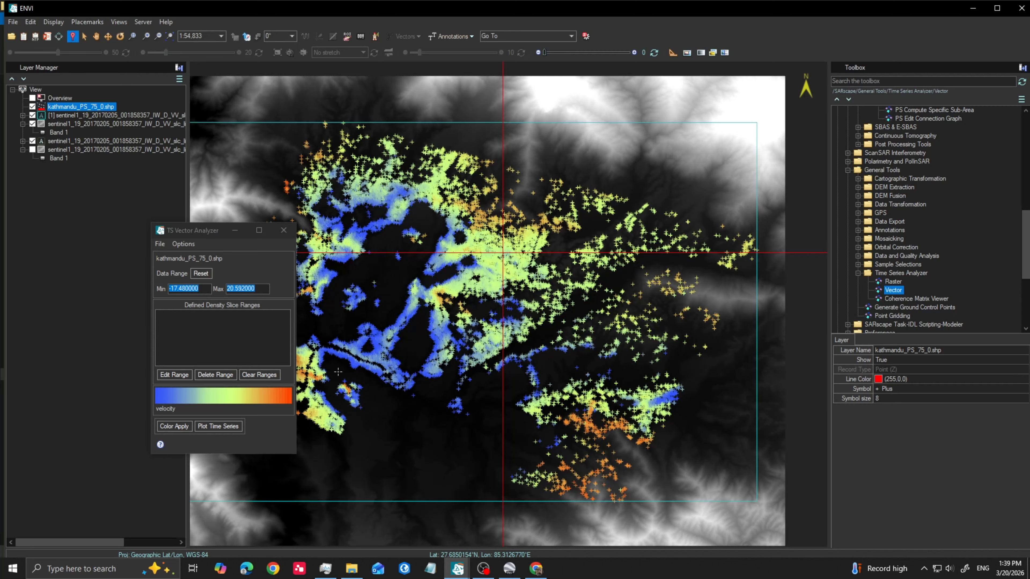
{"action": "left_click", "coordinate": [228, 426]}
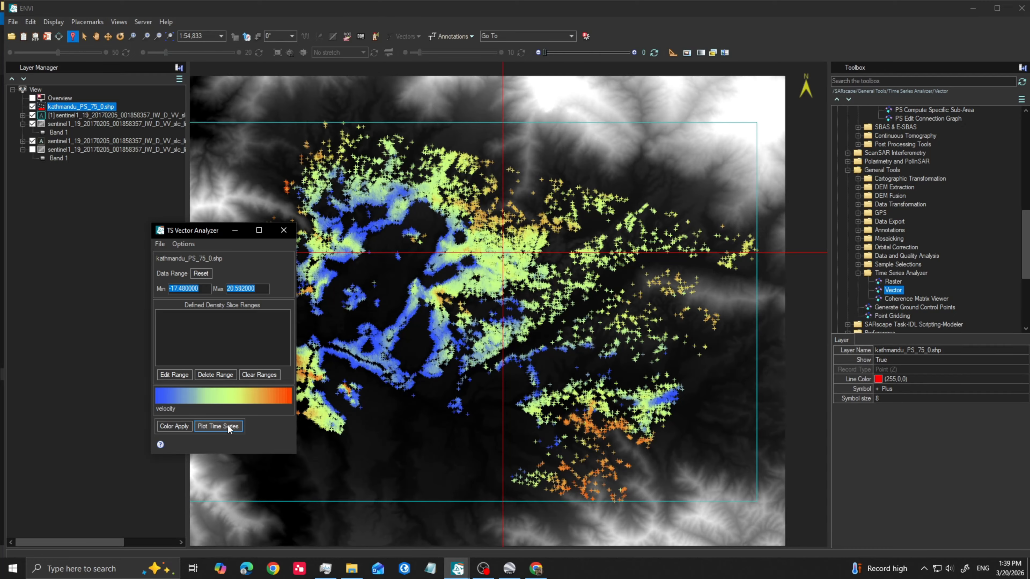
{"action": "left_click_drag", "start_coordinate": [543, 195], "coordinate": [737, 68]}
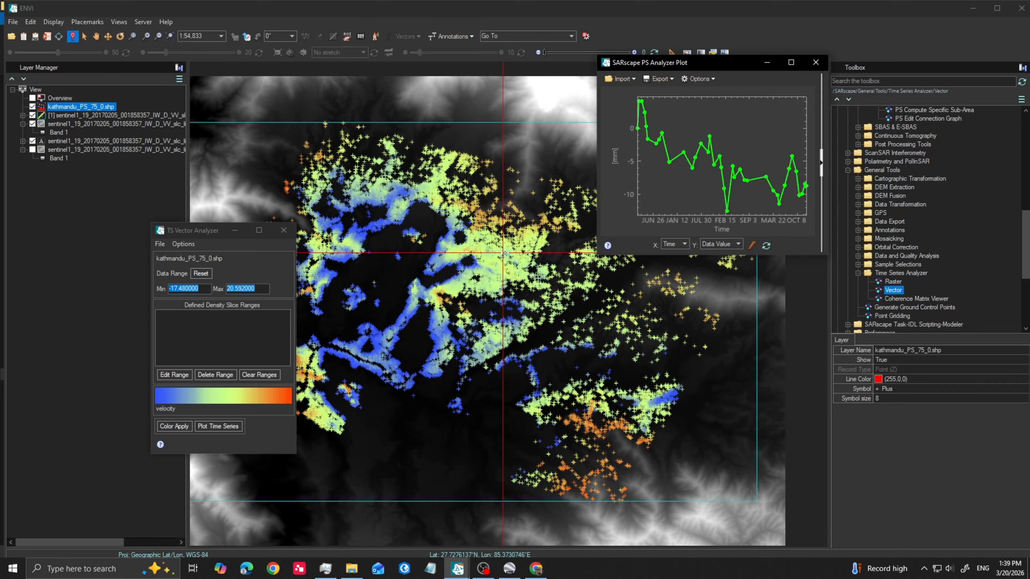
Add the time series of a blue point in the west-central area and an orange point in the southeast to the plot
{"action": "left_click", "coordinate": [502, 253]}
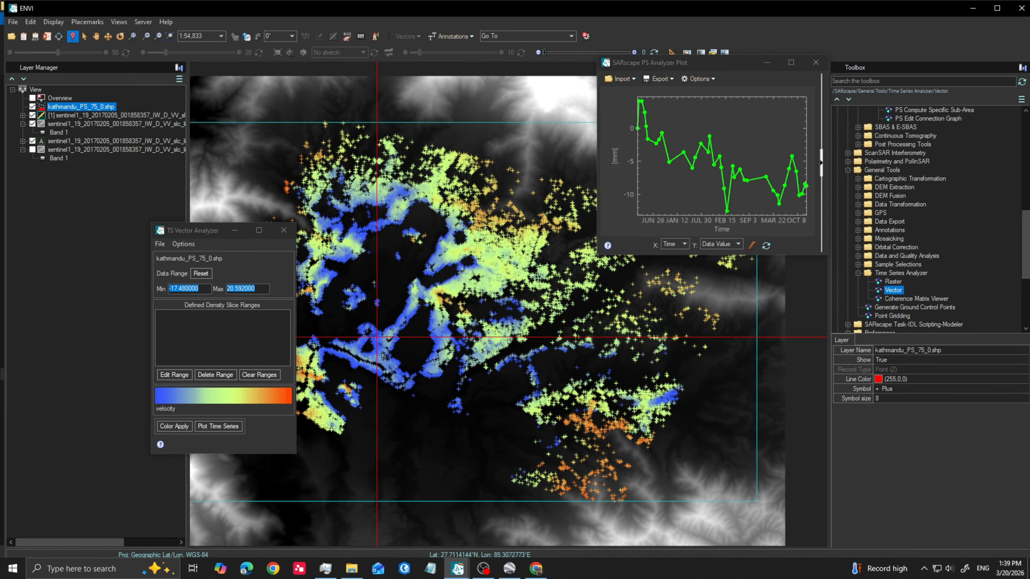
{"action": "left_click", "coordinate": [218, 425]}
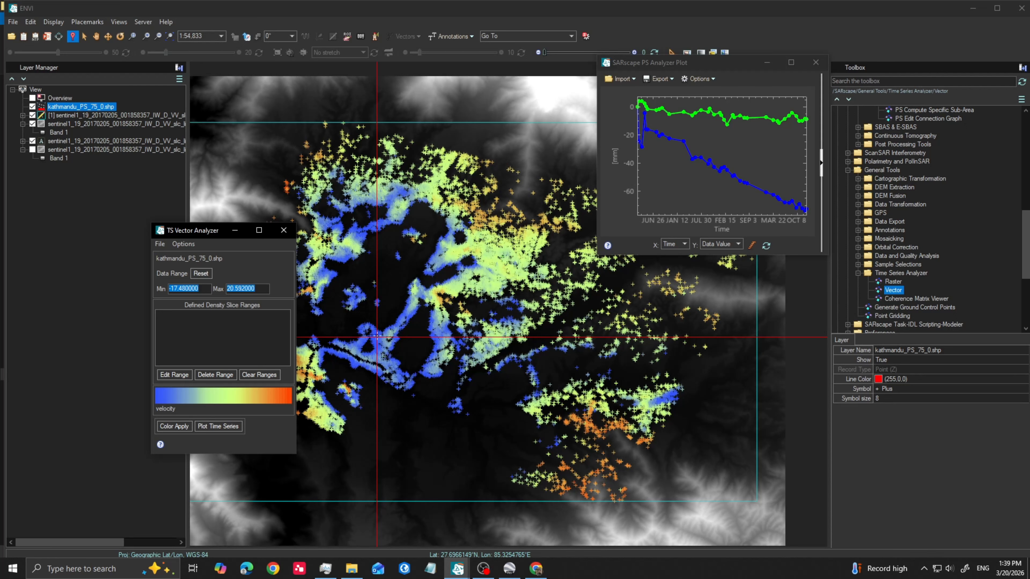
{"action": "left_click", "coordinate": [376, 336]}
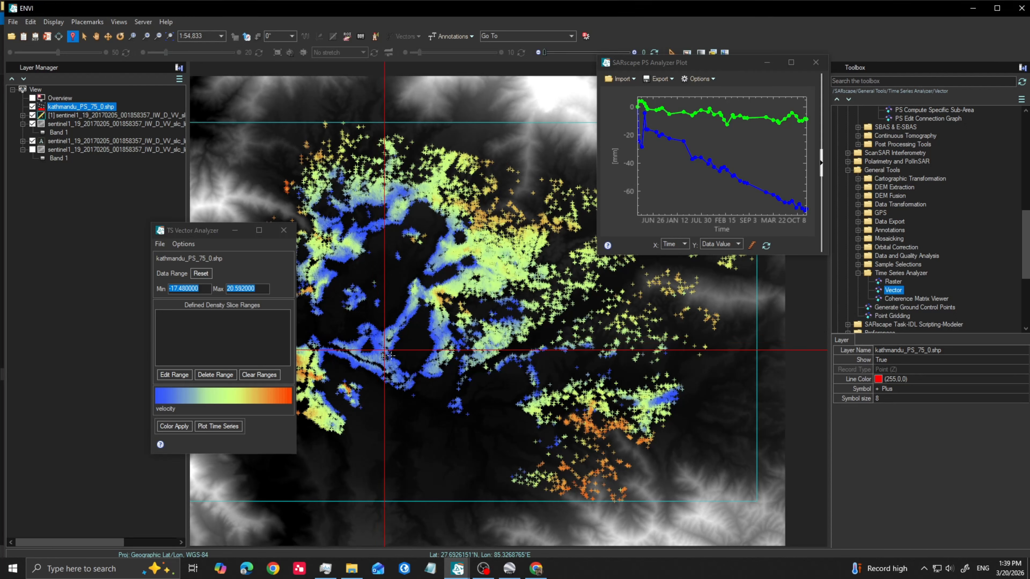
{"action": "left_click", "coordinate": [578, 420]}
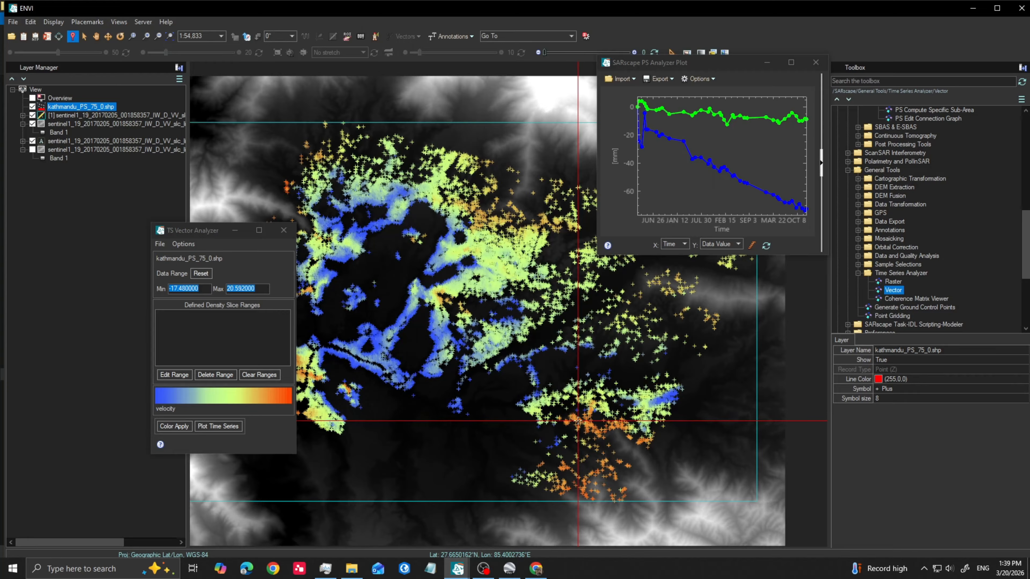
{"action": "left_click", "coordinate": [211, 426]}
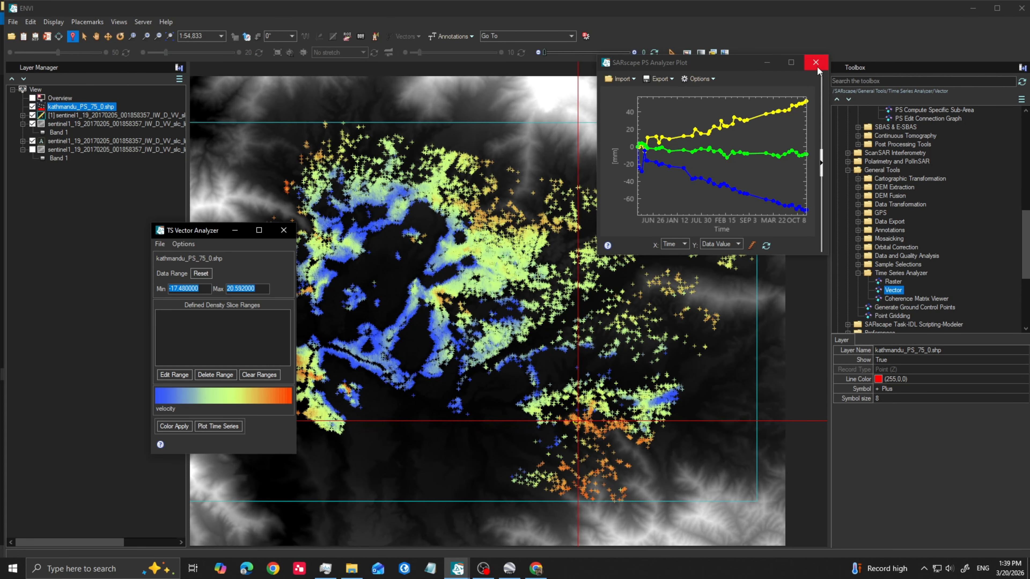
{"action": "left_click", "coordinate": [483, 568]}
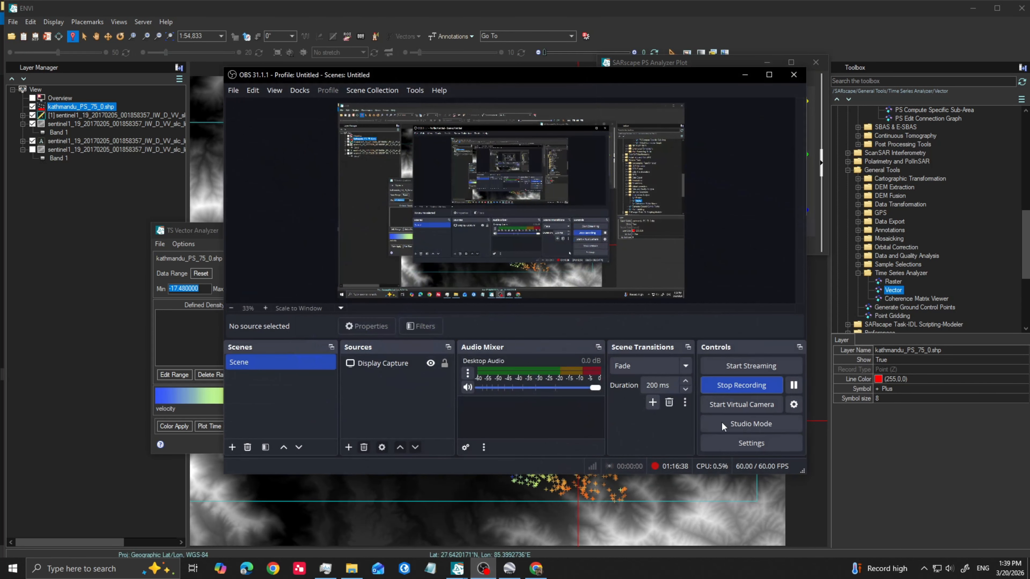